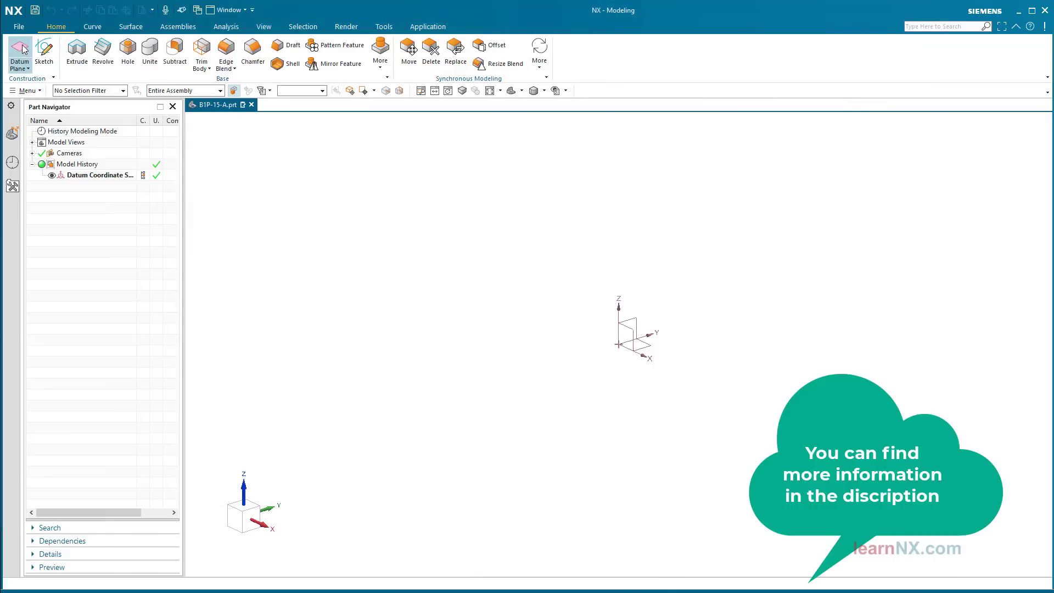
Create a sketch on the default XY plane and draw a Profile rising in three steps from the horizontal axis to the vertical axis
{"action": "left_click", "coordinate": [44, 53]}
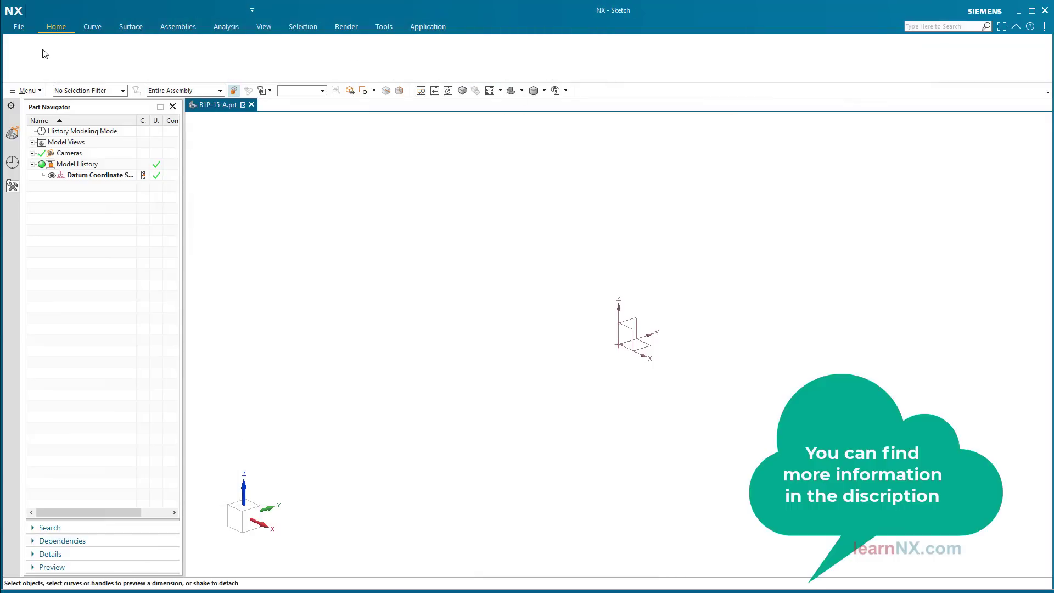
{"action": "middle_click", "coordinate": [337, 230]}
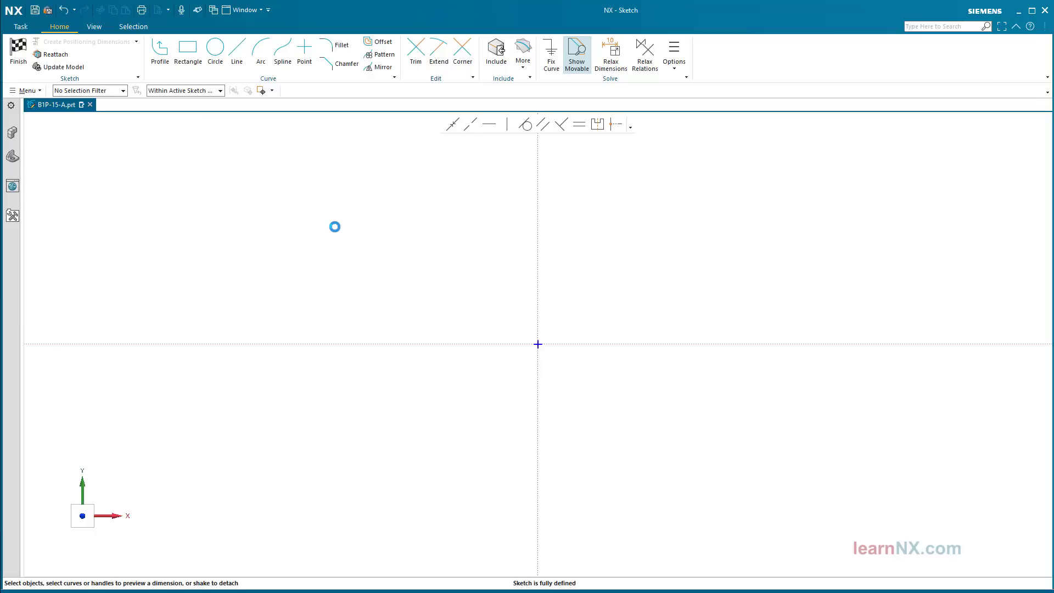
{"action": "left_click", "coordinate": [162, 49]}
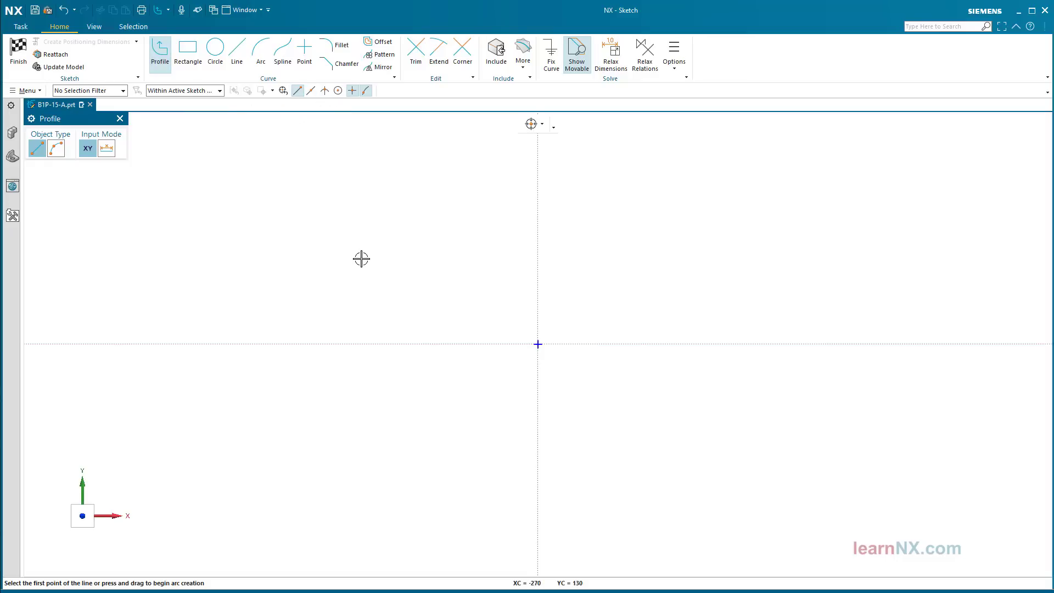
{"action": "left_click", "coordinate": [262, 344]}
{"action": "left_click", "coordinate": [263, 288]}
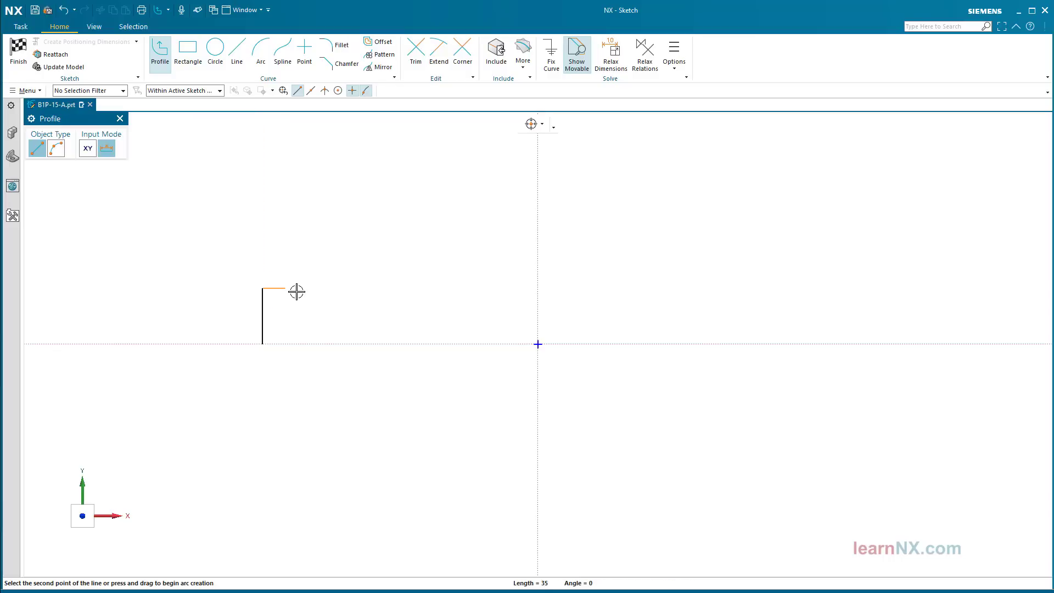
{"action": "left_click", "coordinate": [358, 288]}
{"action": "left_click", "coordinate": [359, 272]}
{"action": "left_click", "coordinate": [446, 272]}
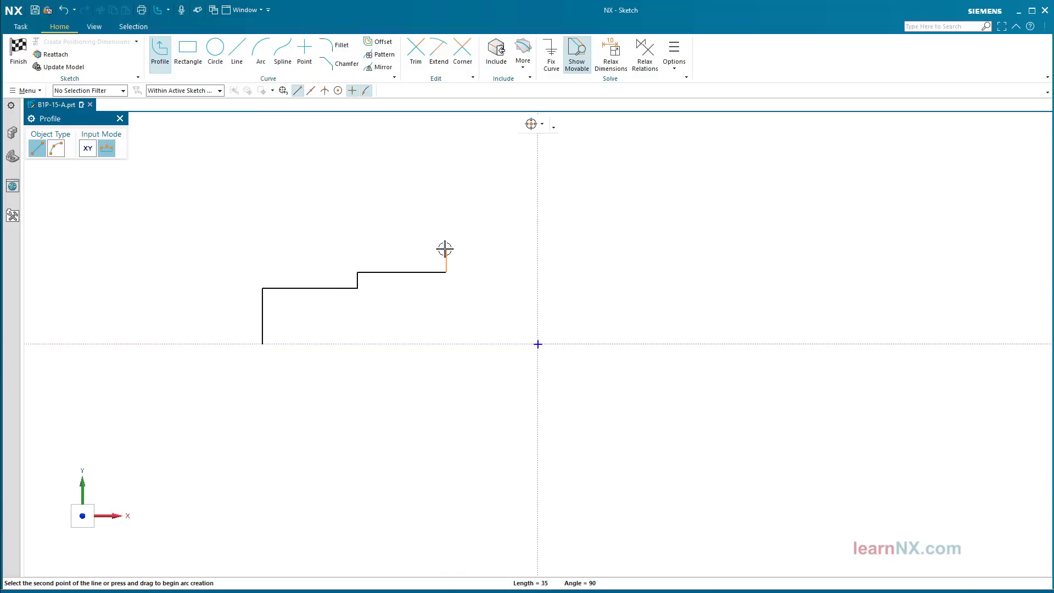
{"action": "left_click", "coordinate": [446, 249]}
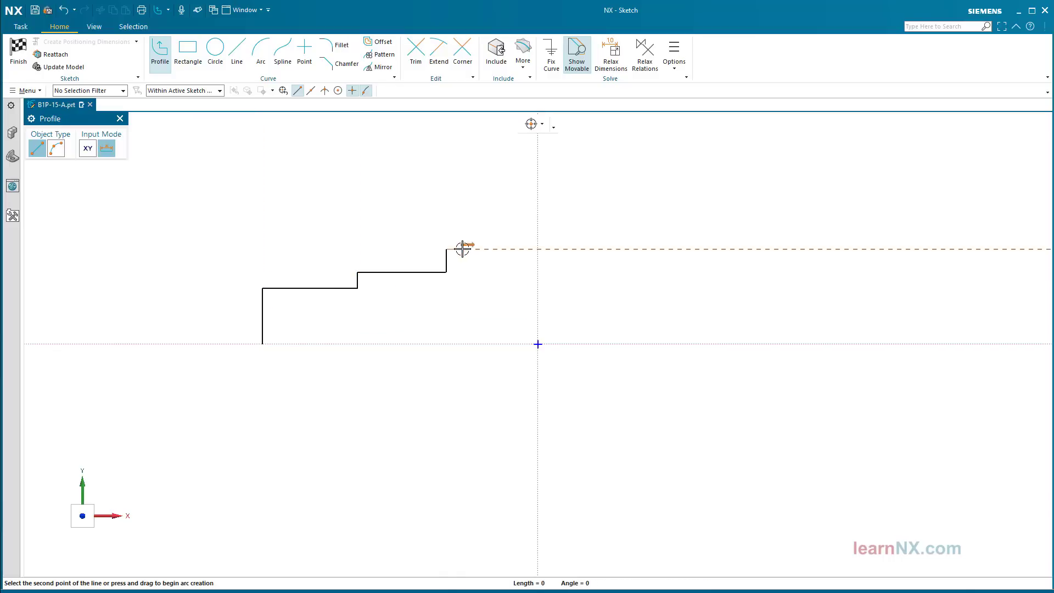
{"action": "left_click", "coordinate": [536, 249]}
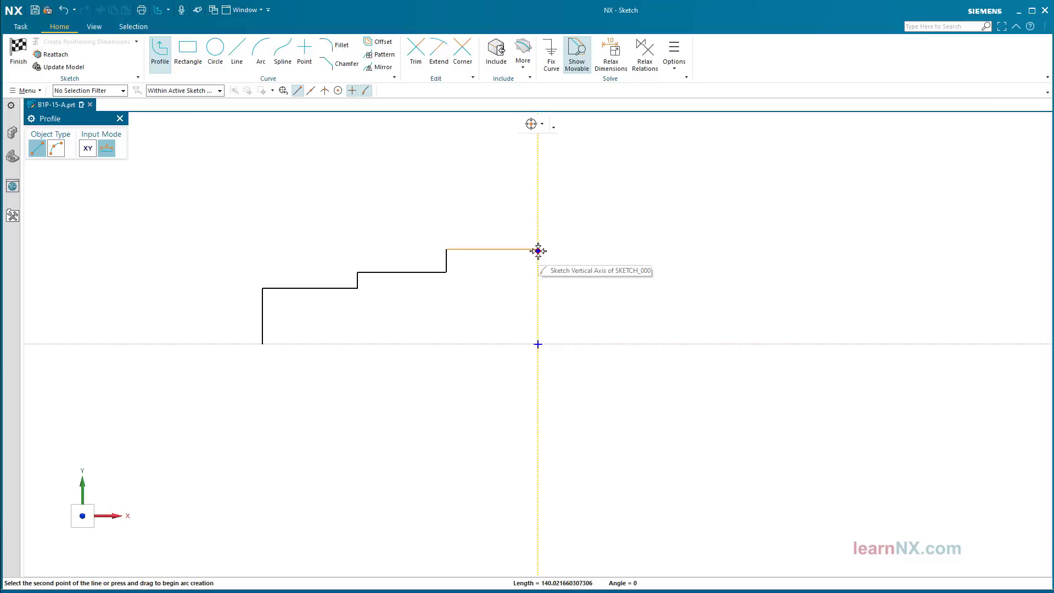
Continue the profile with a narrow tall collar and two descending steps, closing it along the horizontal axis at about 645 overall length
{"action": "left_click", "coordinate": [538, 195]}
{"action": "left_click", "coordinate": [571, 196]}
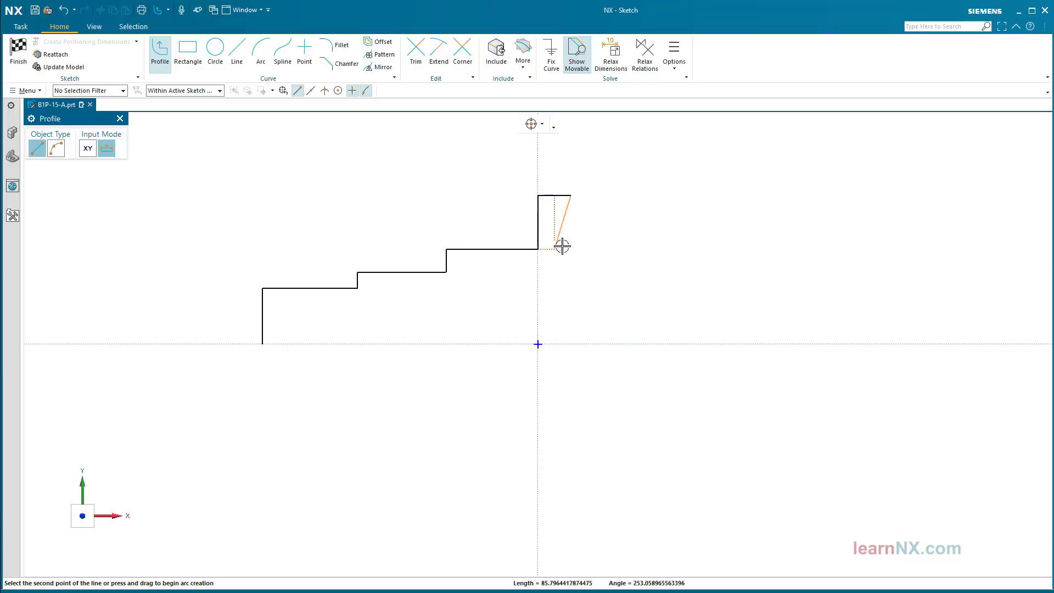
{"action": "left_click", "coordinate": [571, 249]}
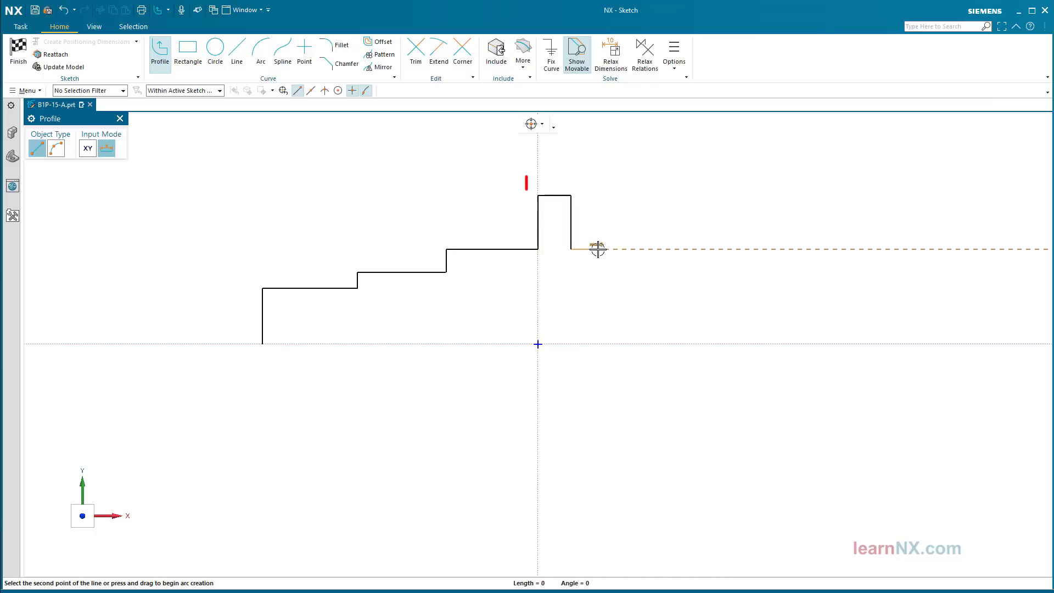
{"action": "left_click", "coordinate": [632, 249]}
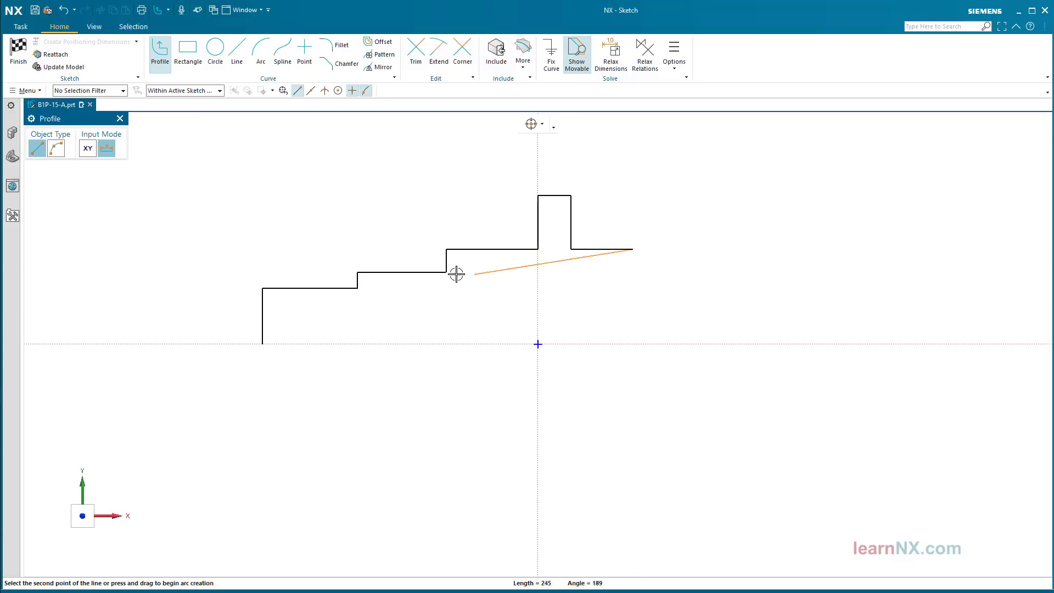
{"action": "left_click", "coordinate": [632, 272]}
{"action": "left_click", "coordinate": [686, 272]}
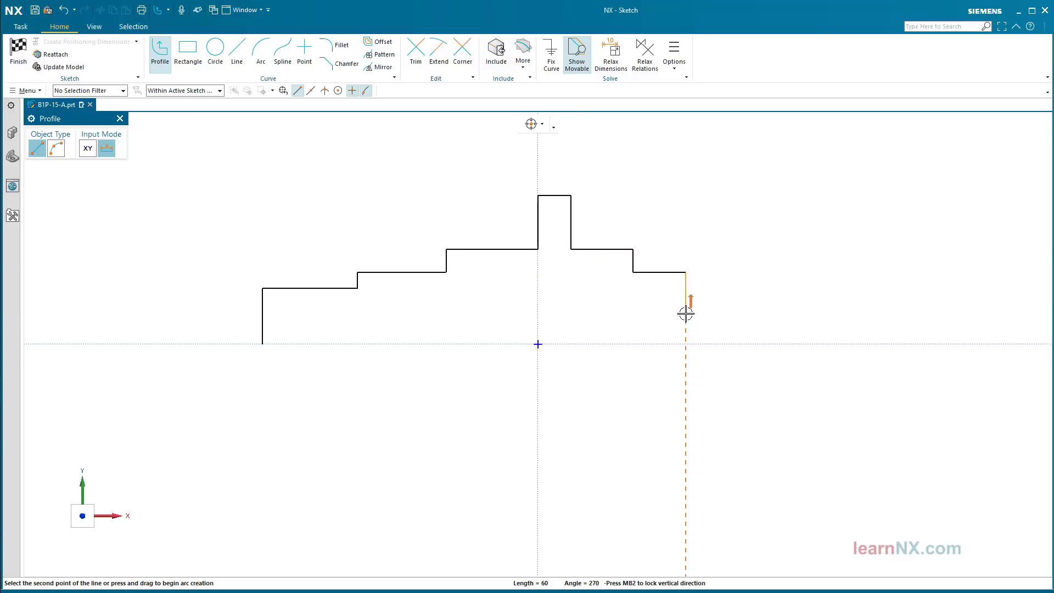
{"action": "left_click", "coordinate": [686, 344]}
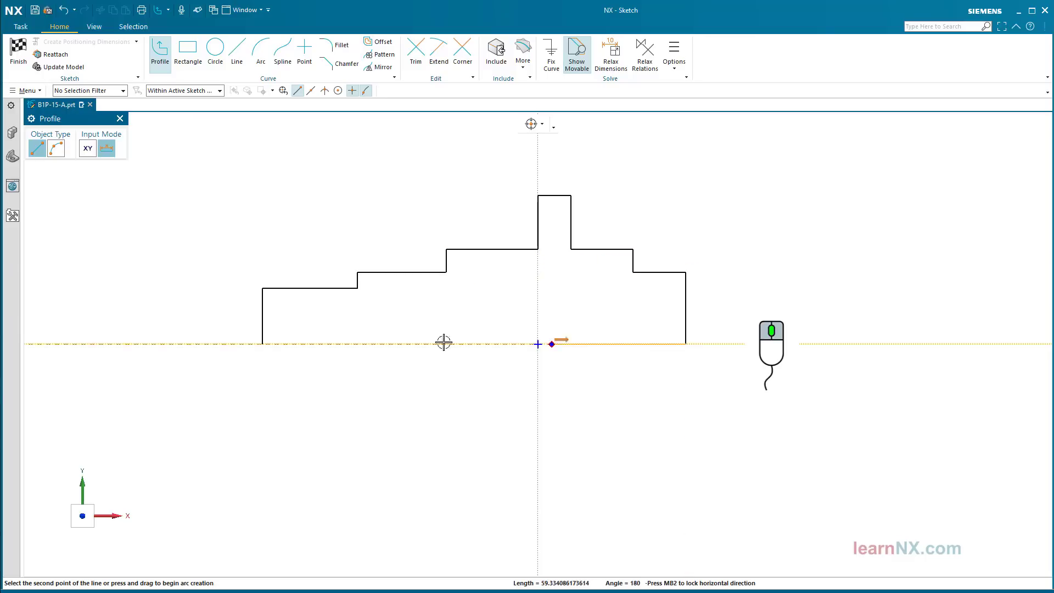
{"action": "left_click", "coordinate": [262, 343]}
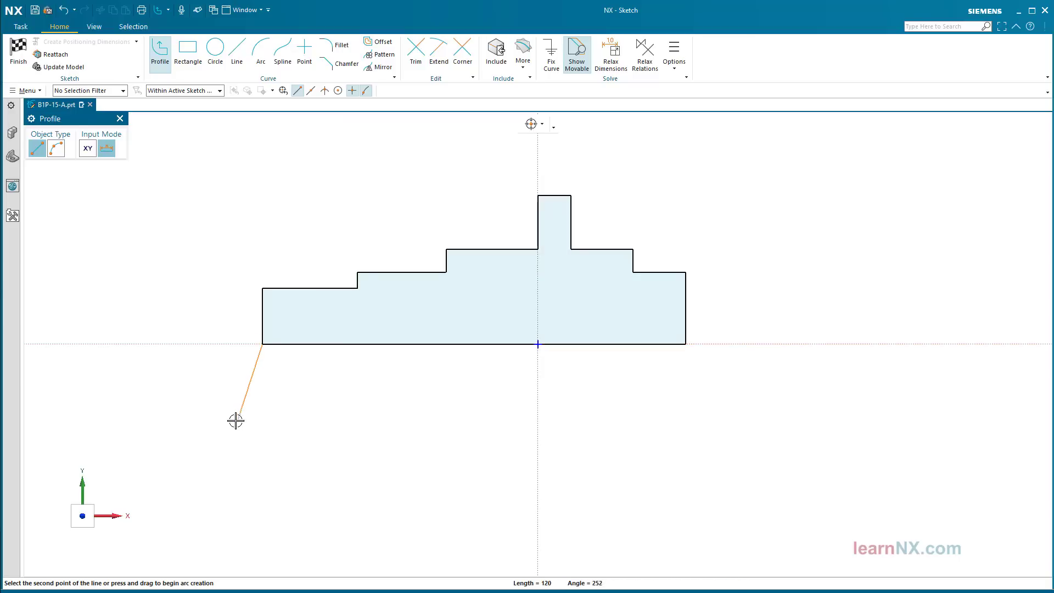
{"action": "key", "text": "Escape"}
Dimension the profile's bottom line to an overall length of 201 and scale the entire sketch to it
{"action": "scroll", "coordinate": [291, 387], "scroll_direction": "up", "scroll_amount": 2}
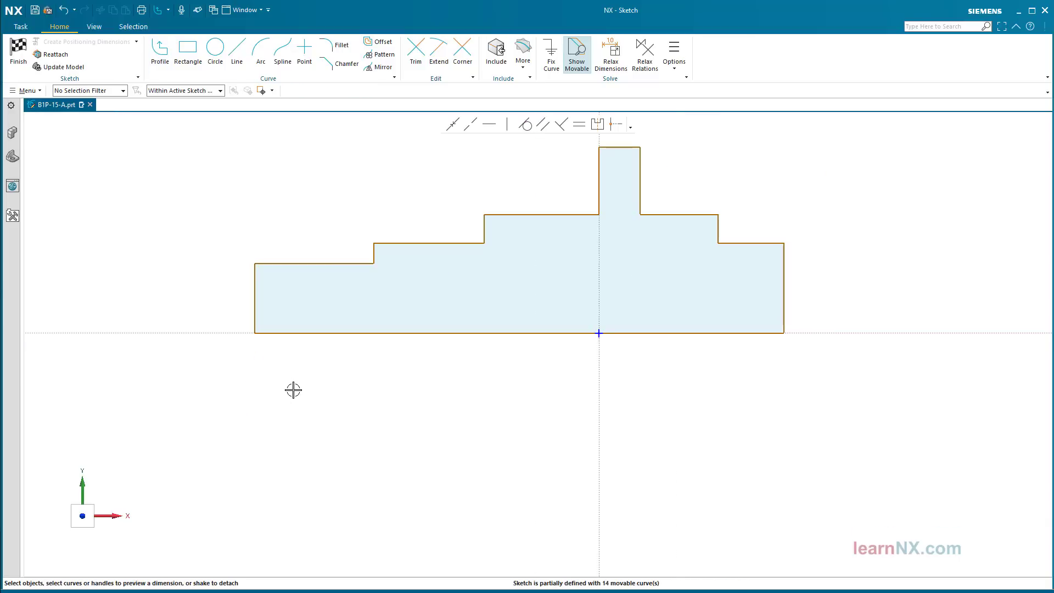
{"action": "middle_click_drag", "start_coordinate": [315, 386], "coordinate": [299, 457], "text": "shift"}
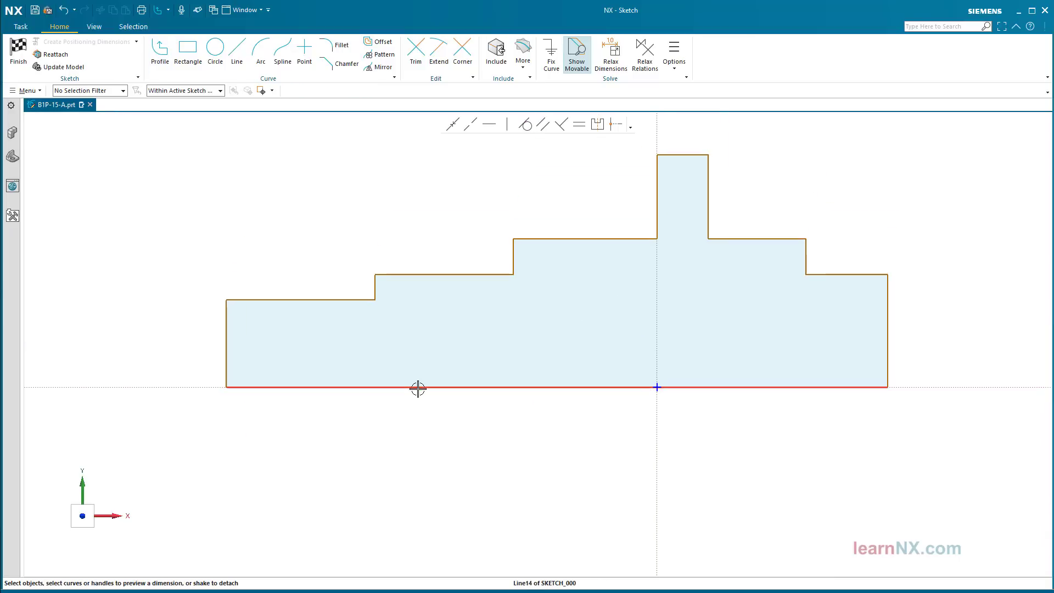
{"action": "left_click", "coordinate": [417, 386]}
{"action": "left_click", "coordinate": [554, 406]}
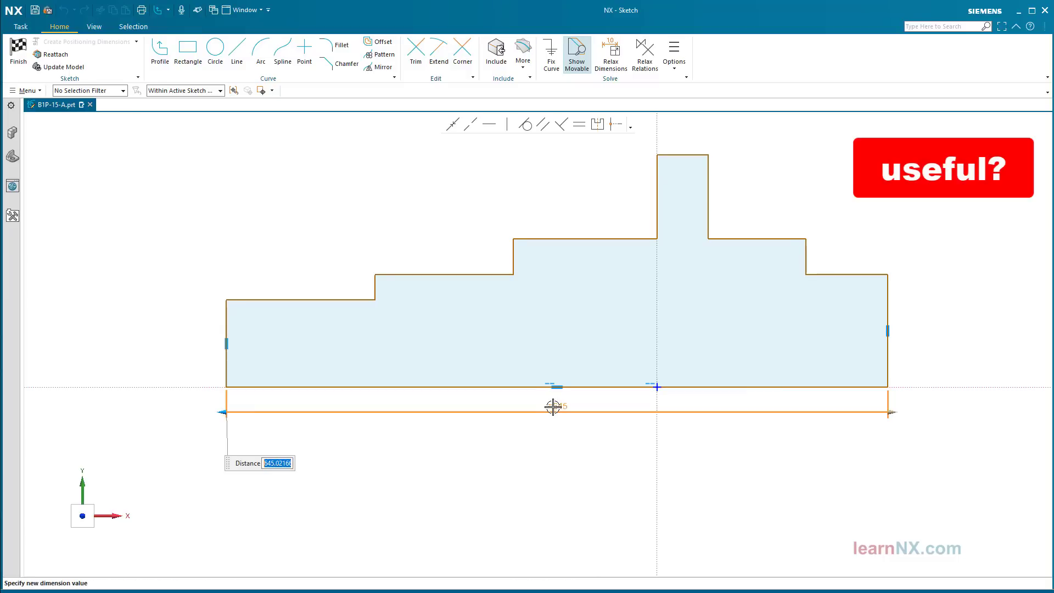
{"action": "type", "text": "201"}
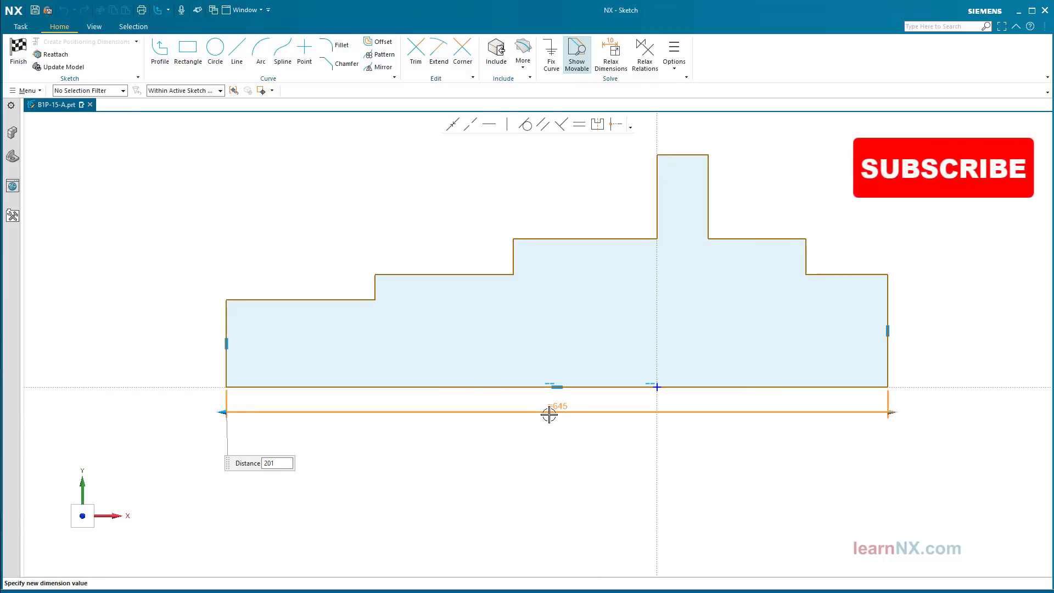
{"action": "key", "text": "Return"}
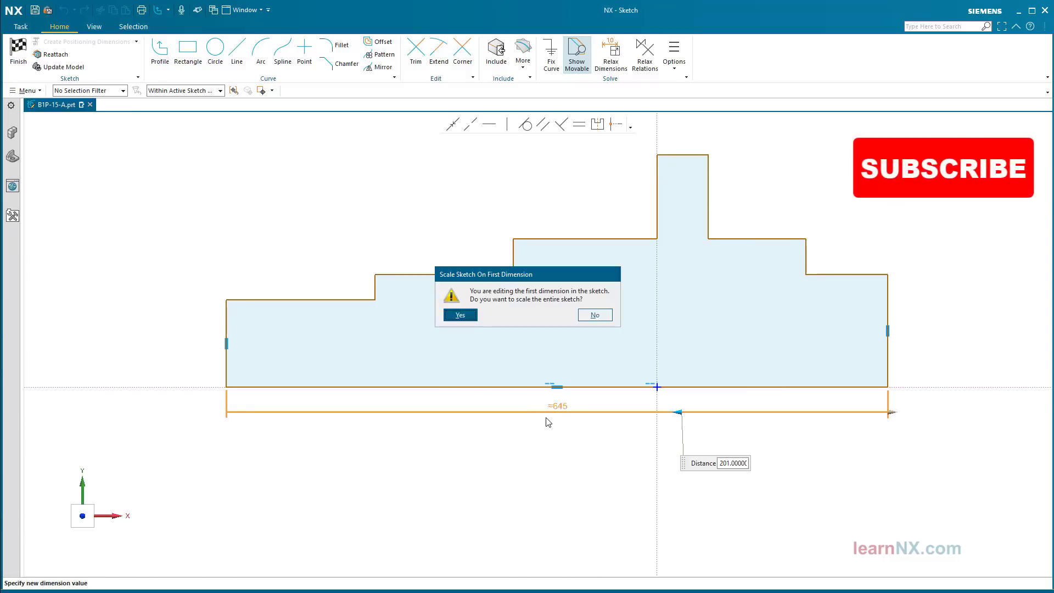
{"action": "key", "text": "Return"}
Dimension the lowest horizontal line at the profile's left end to a length of 80
{"action": "scroll", "coordinate": [586, 412], "scroll_direction": "up", "scroll_amount": 3}
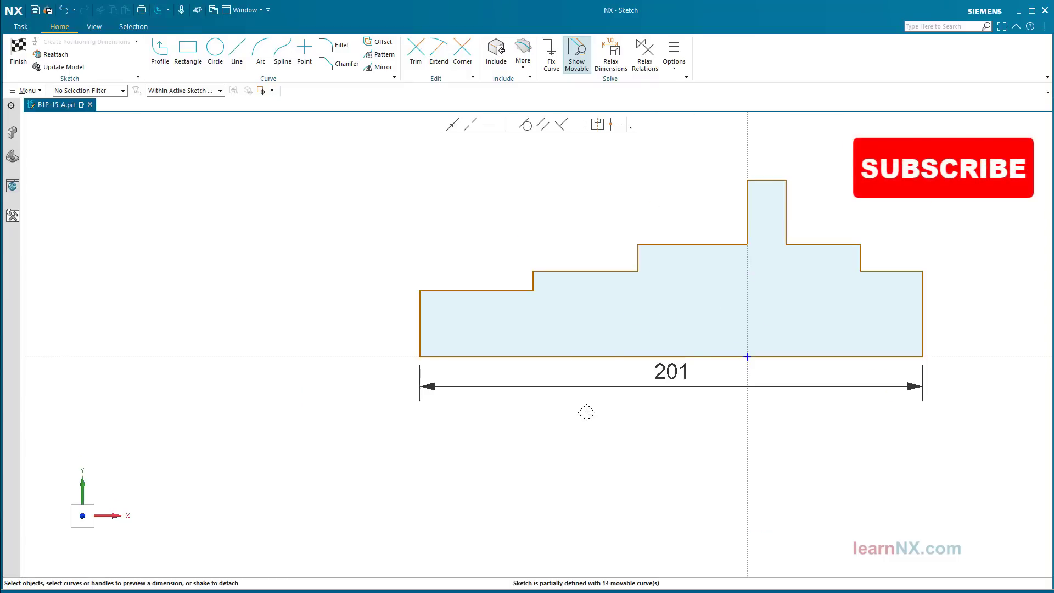
{"action": "scroll", "coordinate": [586, 412], "scroll_direction": "up", "scroll_amount": 1}
{"action": "mouse_move", "coordinate": [575, 413]}
{"action": "middle_mouse_down", "text": "shift"}
{"action": "mouse_move", "coordinate": [443, 509]}
{"action": "mouse_move", "coordinate": [407, 517]}
{"action": "middle_mouse_up", "text": "shift"}
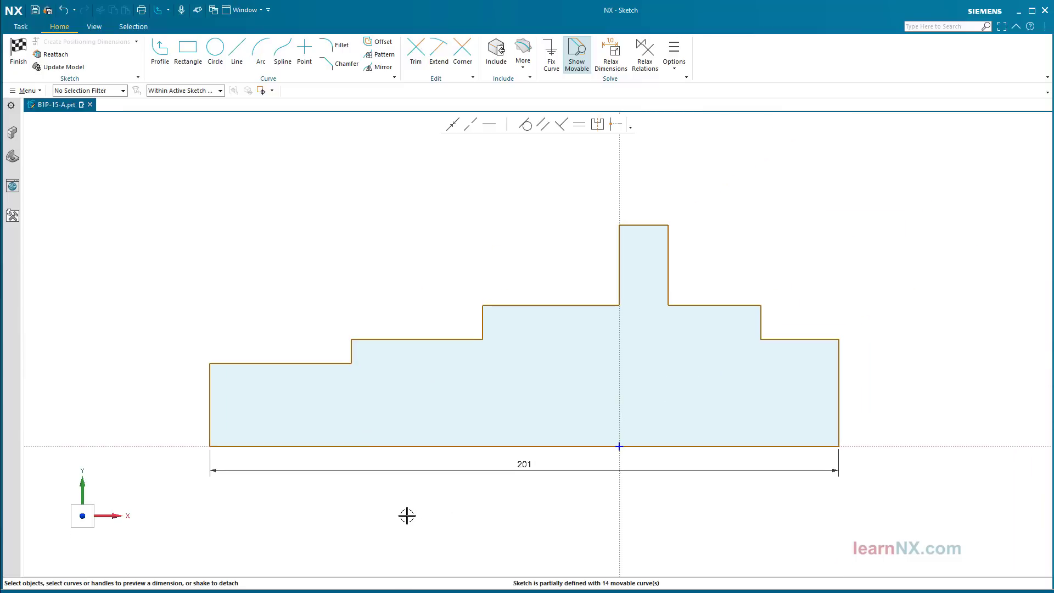
{"action": "left_click", "coordinate": [330, 364]}
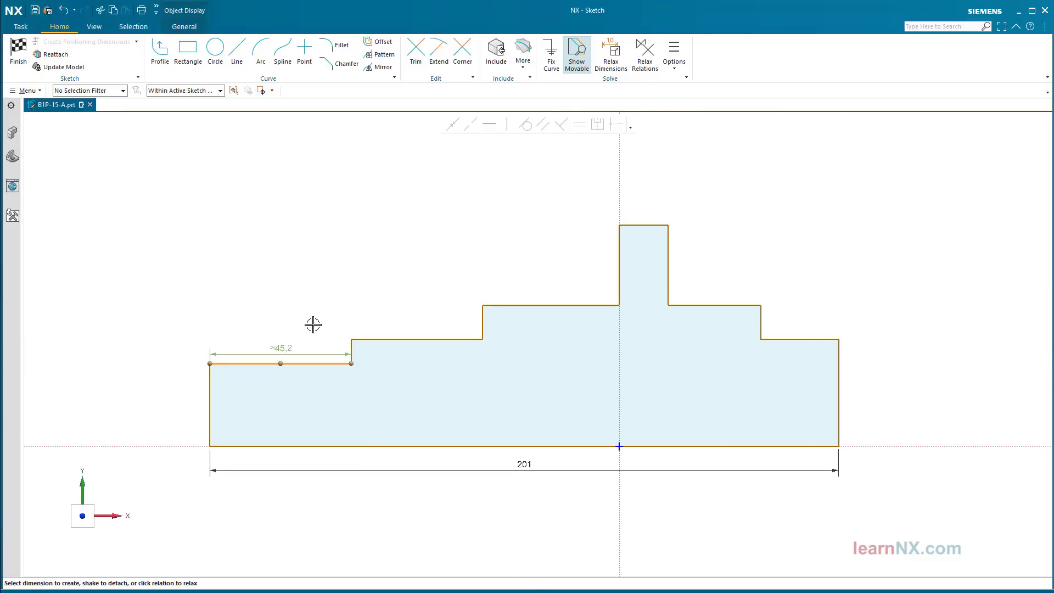
{"action": "left_click", "coordinate": [288, 346]}
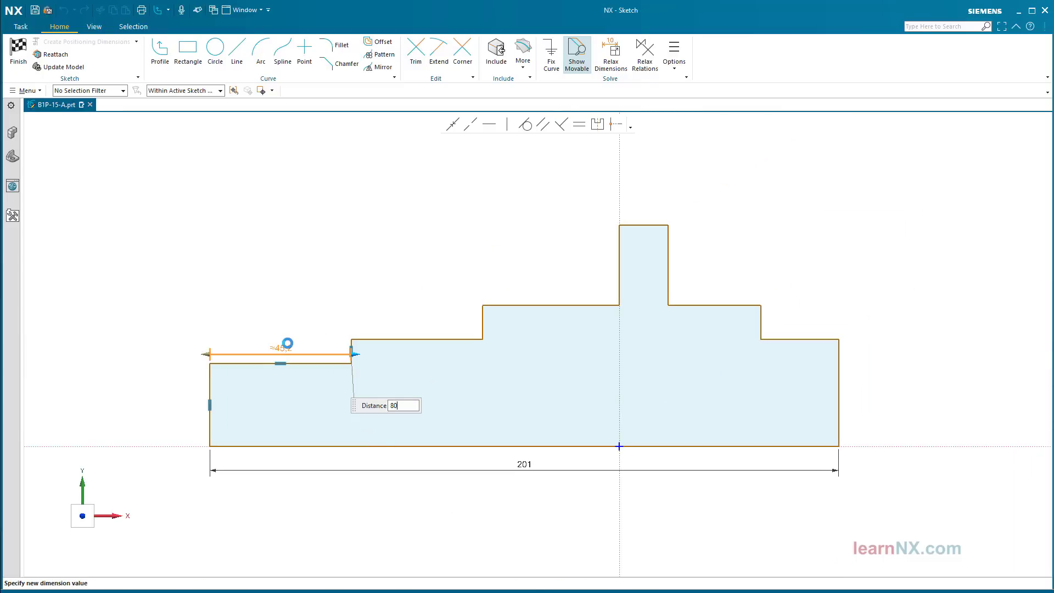
{"action": "type", "text": "80"}
{"action": "key", "text": "Return"}
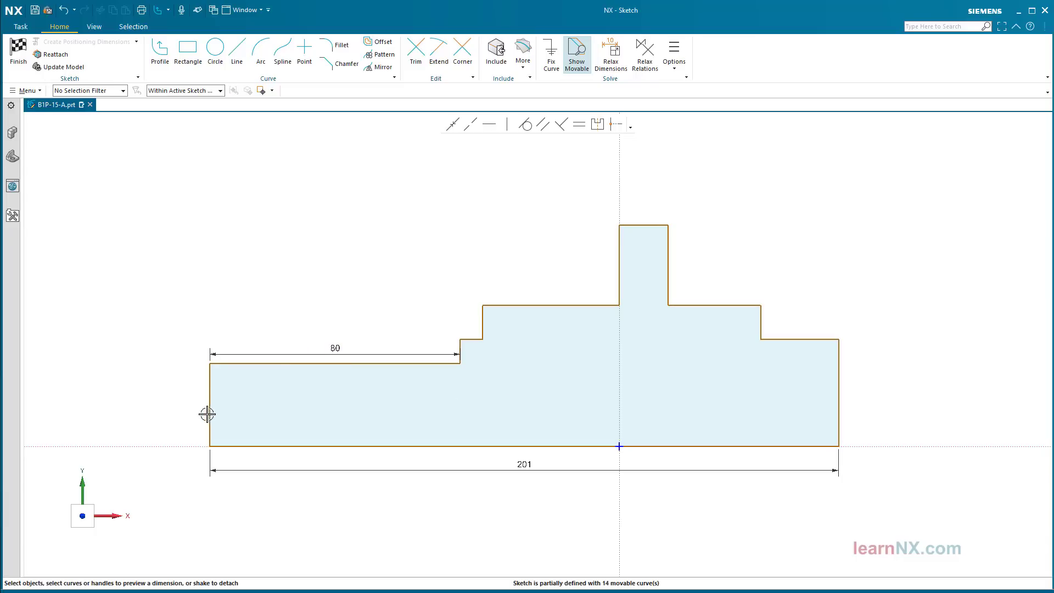
Dimension the horizontal distance from the left end line to the second step's vertical line as 120
{"action": "left_click", "coordinate": [216, 391]}
{"action": "scroll", "coordinate": [472, 311], "scroll_direction": "up", "scroll_amount": 3}
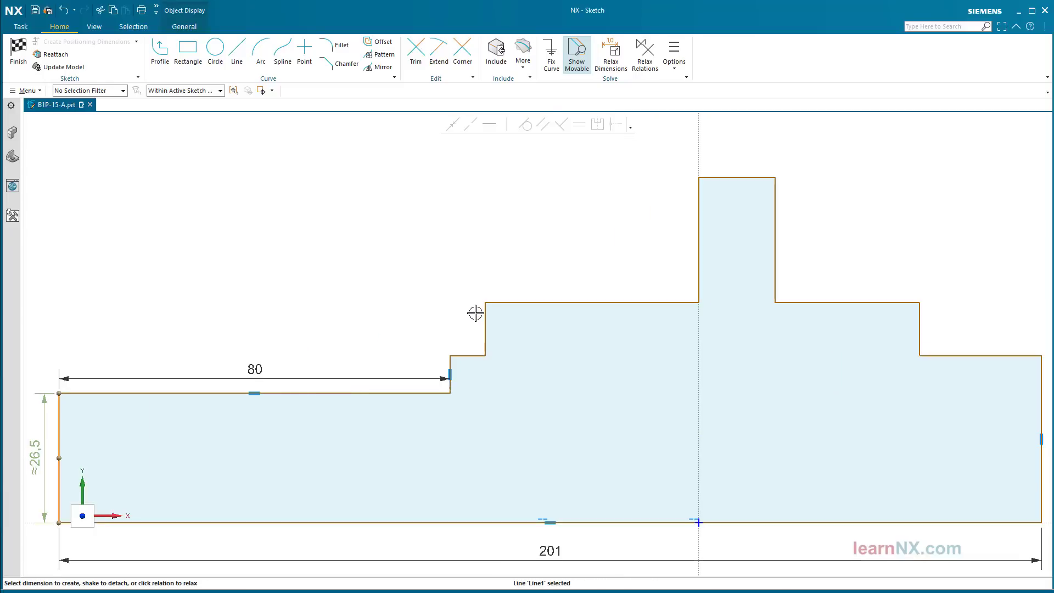
{"action": "left_click", "coordinate": [483, 313]}
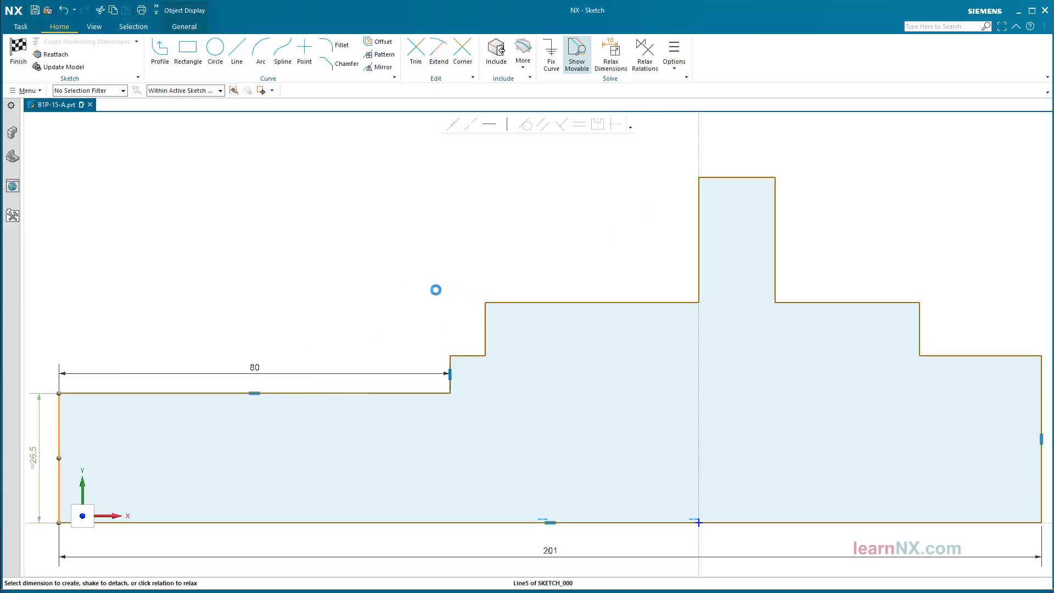
{"action": "left_click", "coordinate": [283, 313]}
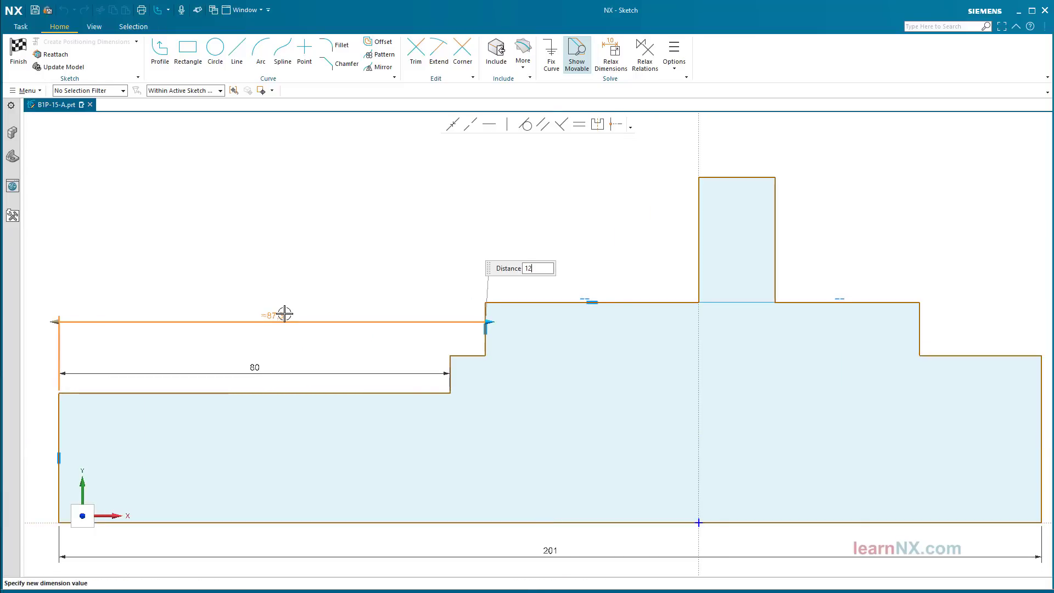
{"action": "key", "text": "Return"}
{"action": "middle_click", "coordinate": [285, 314]}
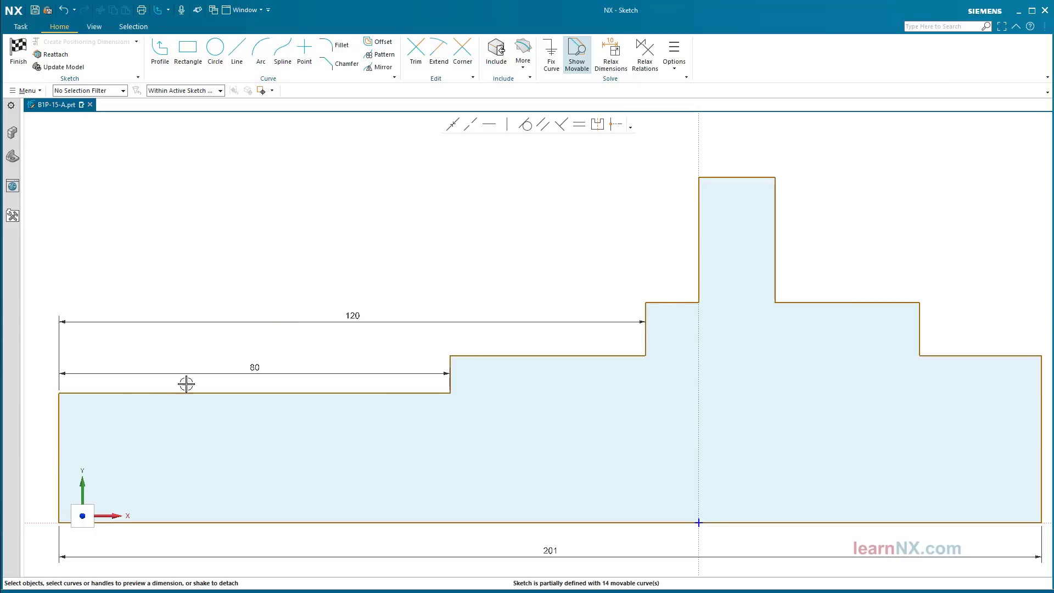
Dimension the horizontal distance from the left end line to the collar's left side as 146
{"action": "left_click", "coordinate": [59, 422]}
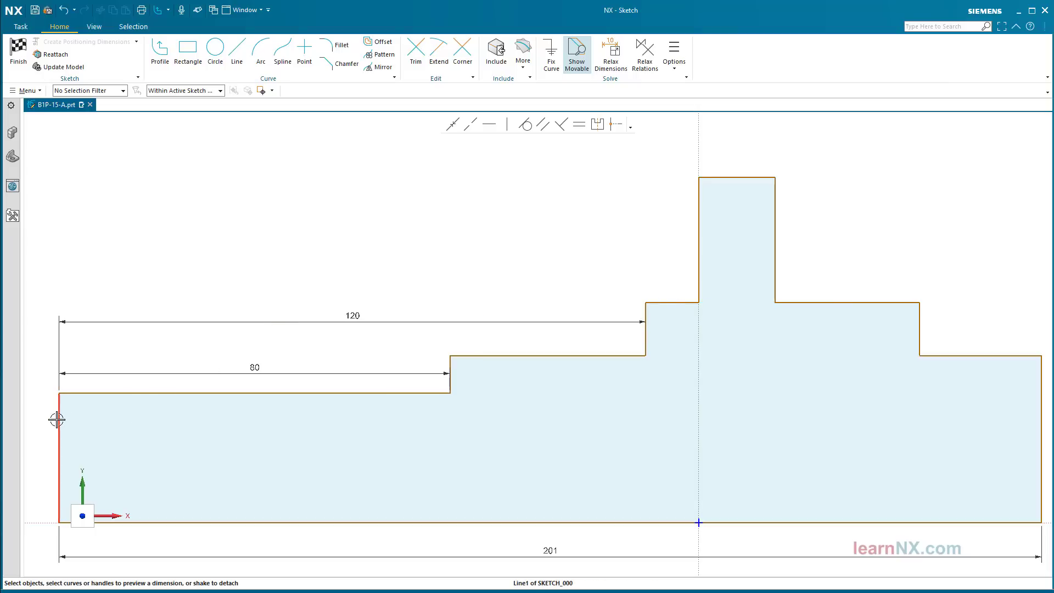
{"action": "left_click", "coordinate": [693, 194]}
{"action": "left_click", "coordinate": [390, 196]}
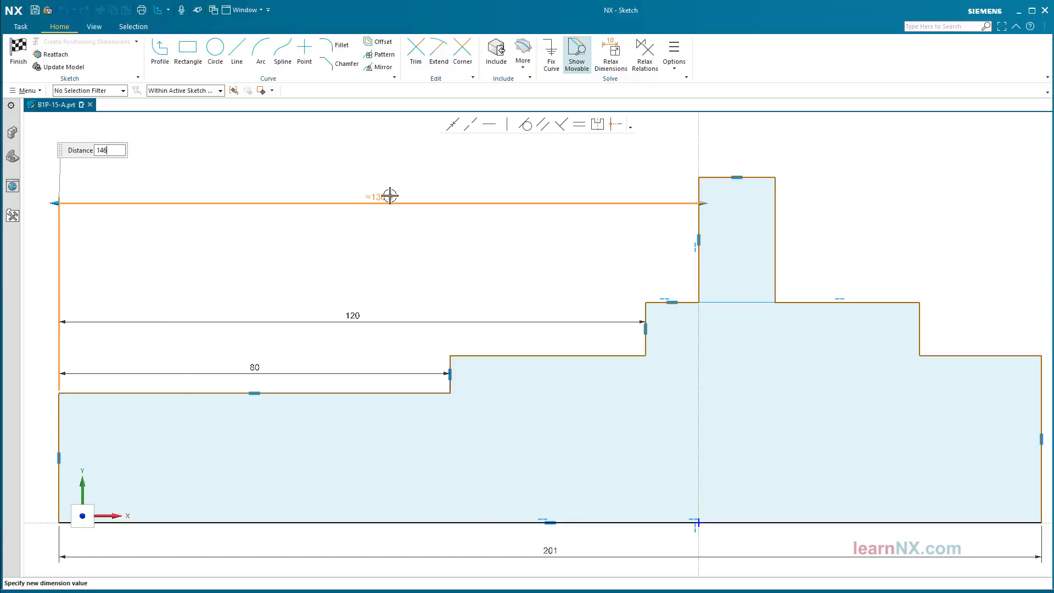
{"action": "key", "text": "Return"}
{"action": "scroll", "coordinate": [485, 270], "scroll_direction": "down", "scroll_amount": 2}
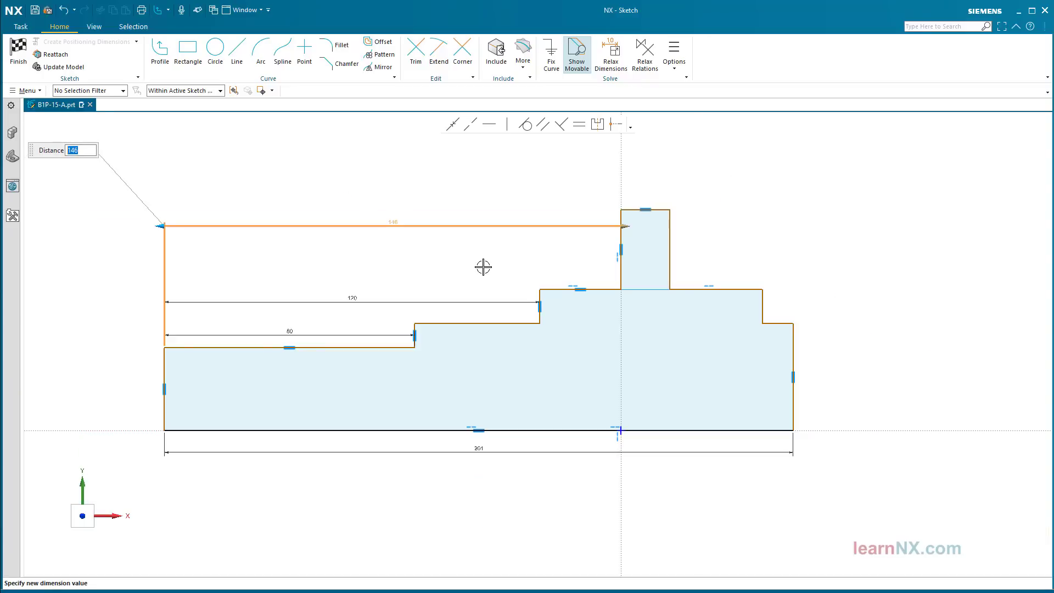
{"action": "left_click", "coordinate": [687, 235]}
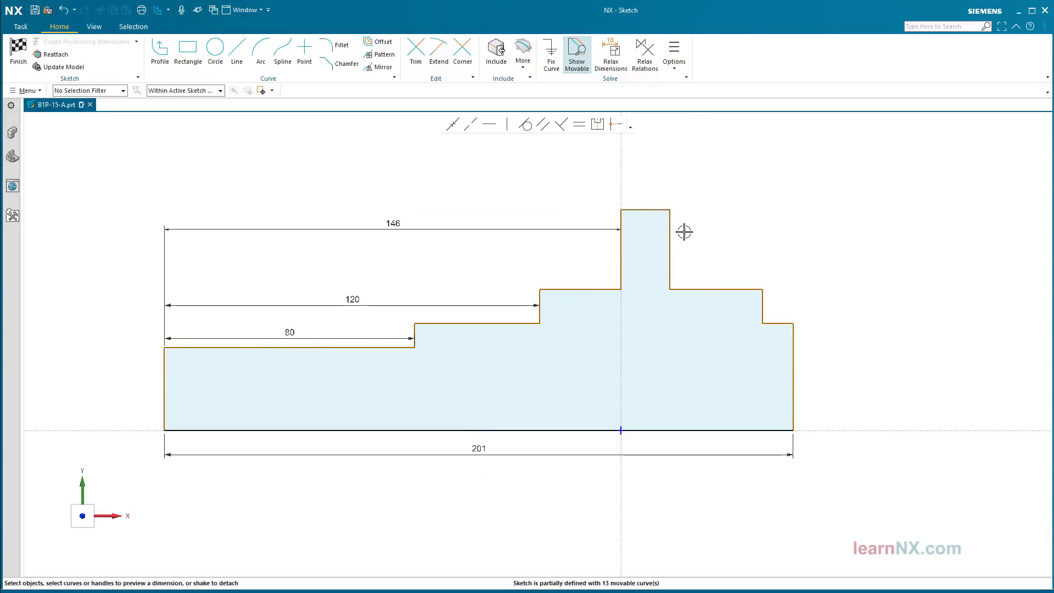
Dimension the horizontal distance from the collar's right side to the profile's right end line as 45
{"action": "left_click", "coordinate": [672, 230]}
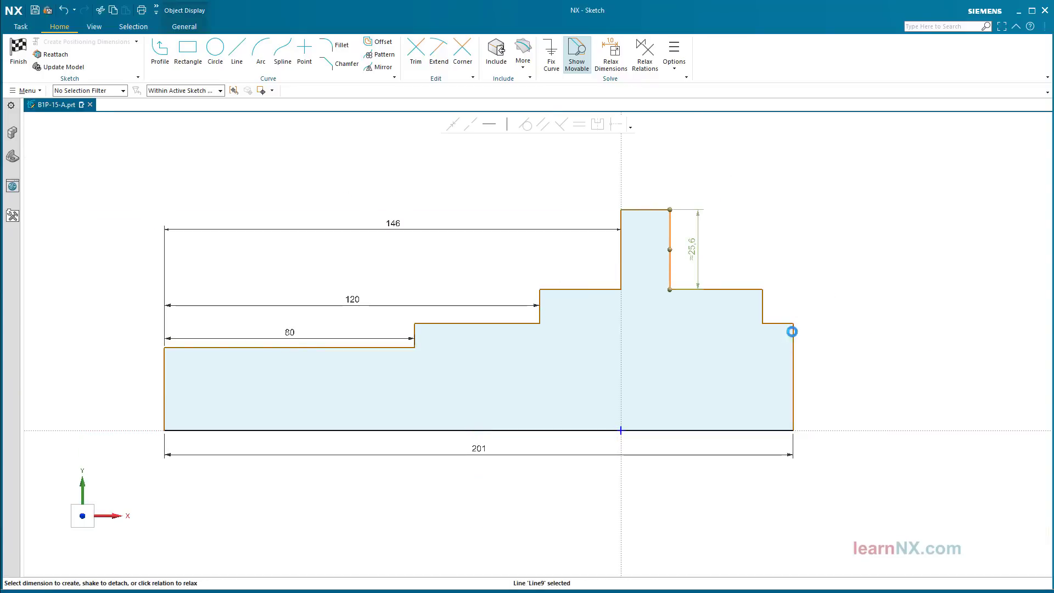
{"action": "left_click", "coordinate": [793, 332]}
{"action": "left_click", "coordinate": [735, 341]}
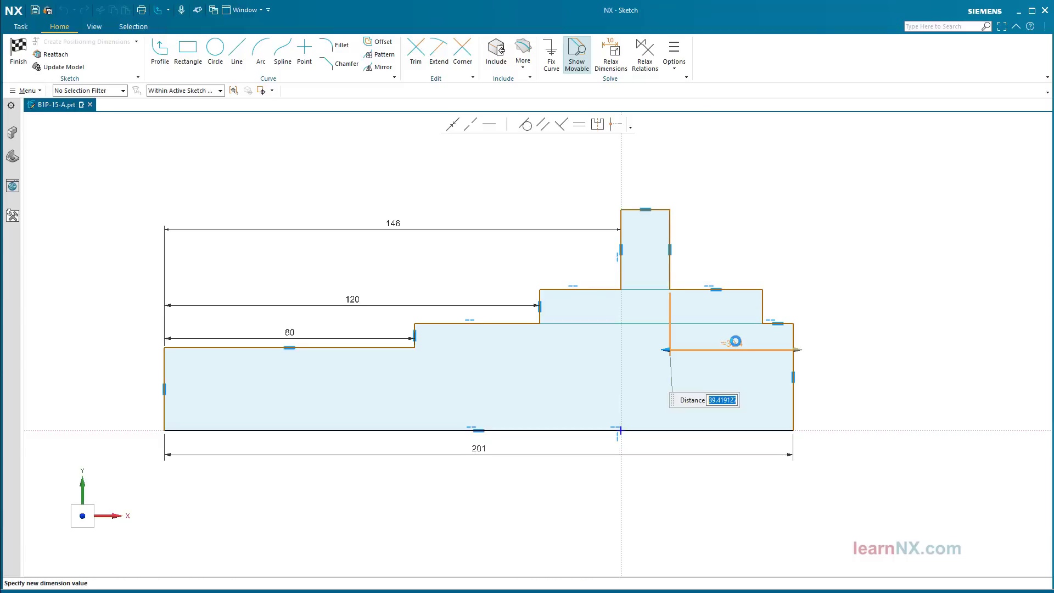
{"action": "type", "text": "45"}
{"action": "key", "text": "Return"}
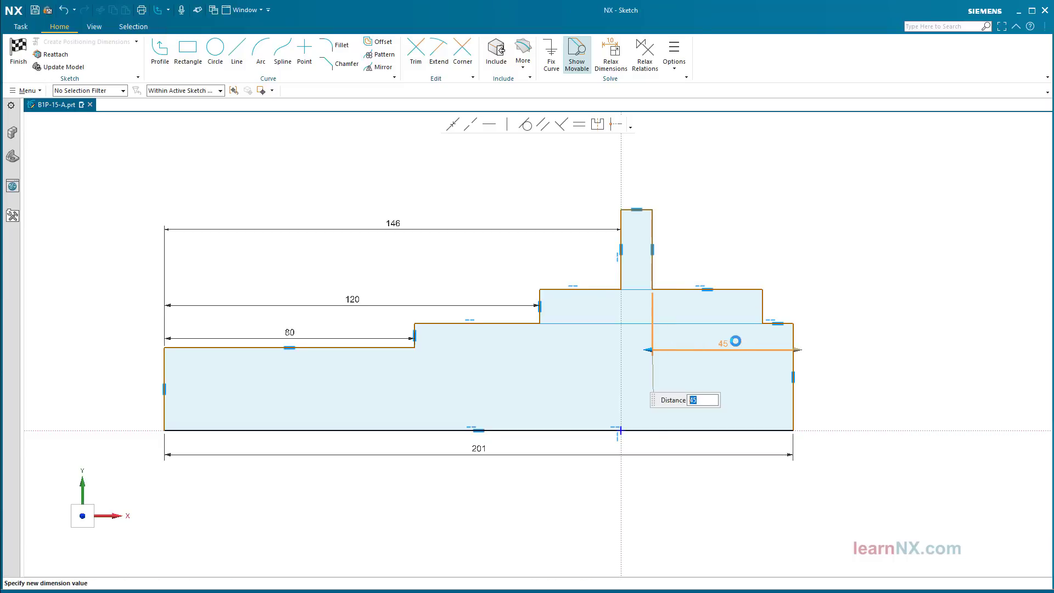
{"action": "key", "text": "Escape"}
{"action": "scroll", "coordinate": [779, 302], "scroll_direction": "up", "scroll_amount": 2}
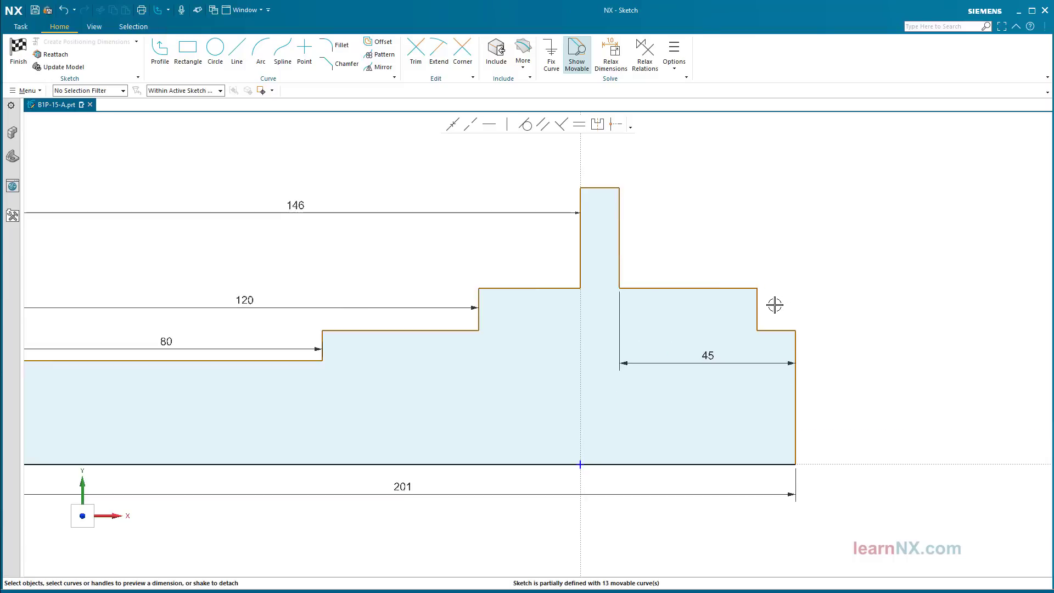
Dimension the short horizontal line at the profile's right end as 21, and place the 45 and 21 dimensions above the profile
{"action": "left_click", "coordinate": [786, 320]}
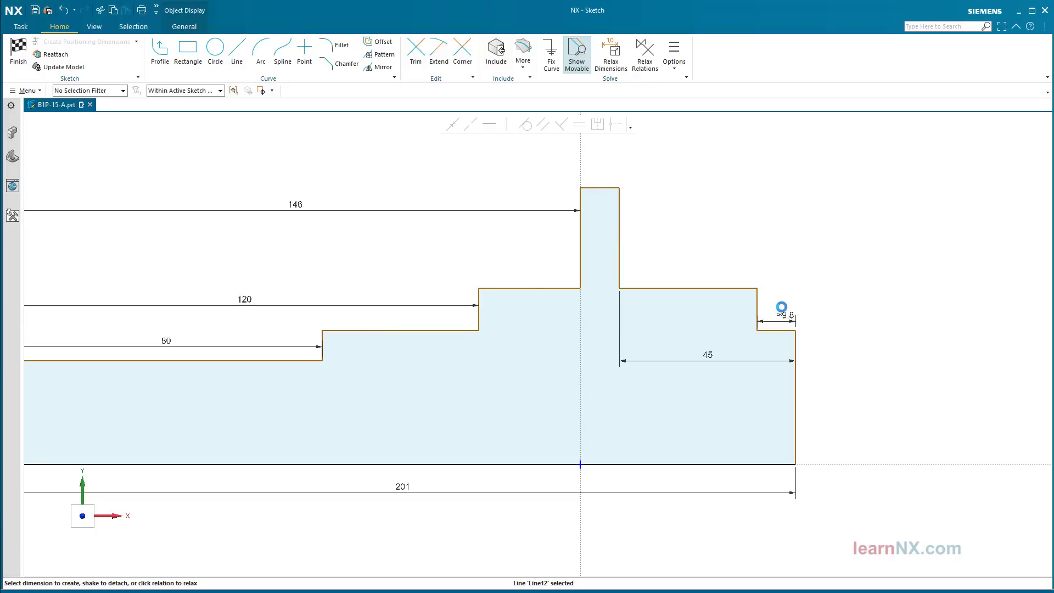
{"action": "left_click", "coordinate": [782, 302]}
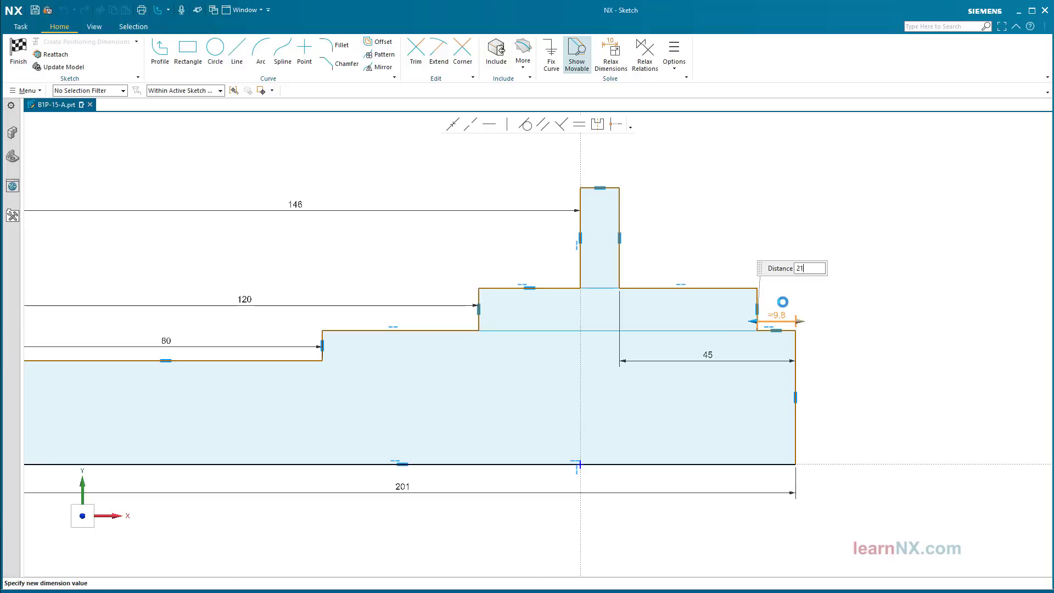
{"action": "type", "text": "21"}
{"action": "key", "text": "Return"}
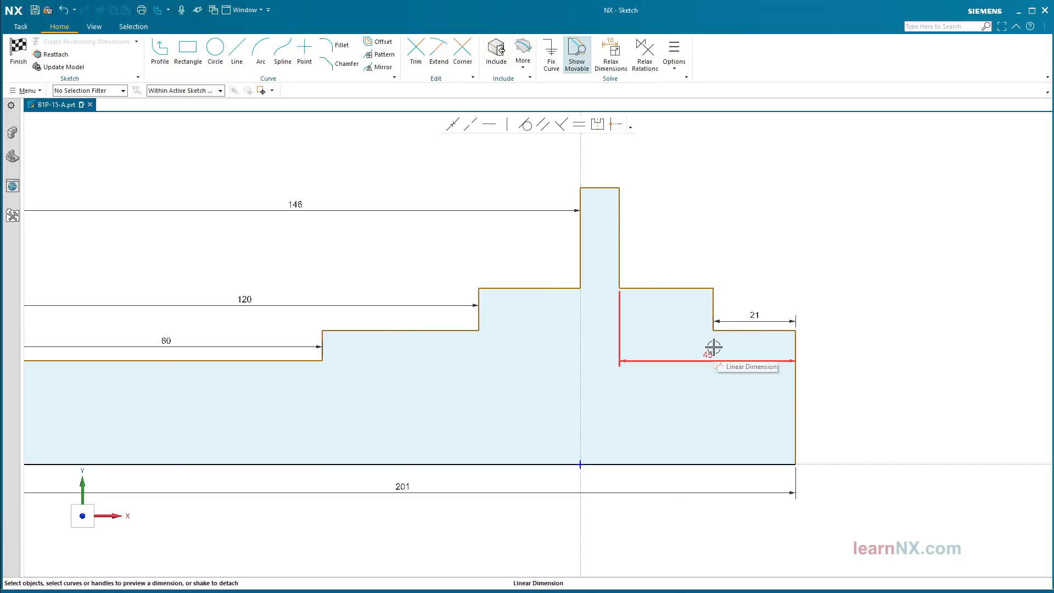
{"action": "left_click_drag", "start_coordinate": [714, 348], "coordinate": [708, 224]}
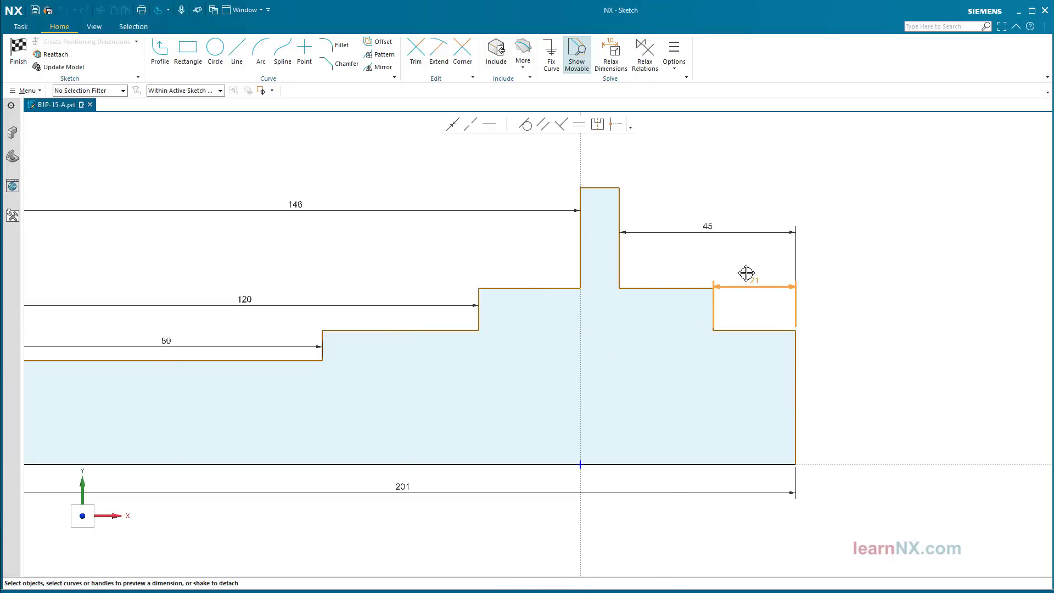
{"action": "left_click_drag", "start_coordinate": [747, 273], "coordinate": [743, 254]}
Dimension the right end step's height above the axis line as 32.6 and convert that dimension to a half diameter
{"action": "middle_click_drag", "start_coordinate": [673, 388], "coordinate": [766, 343], "text": "shift"}
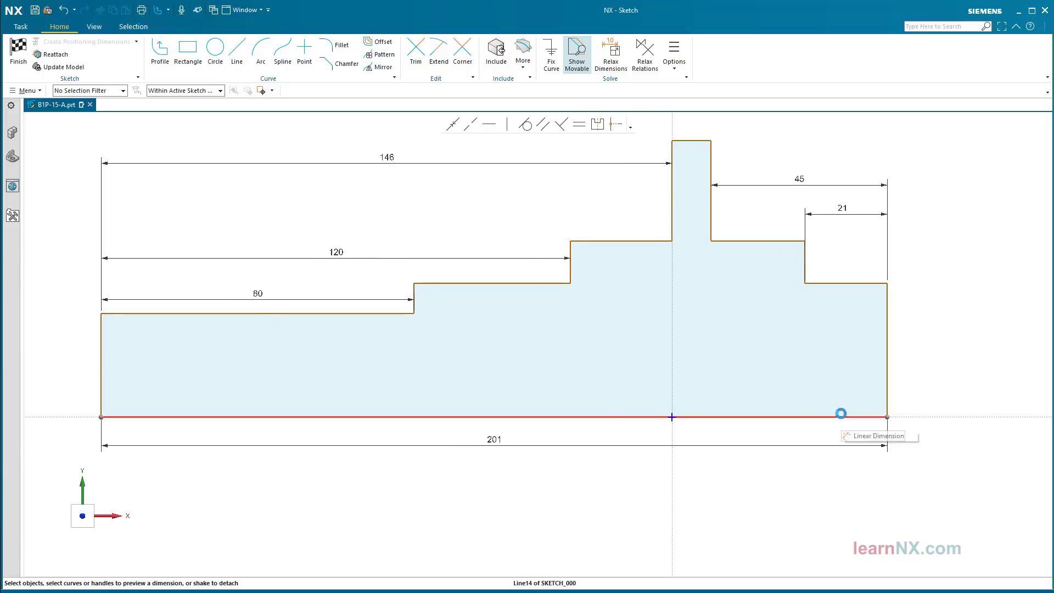
{"action": "left_click", "coordinate": [875, 416]}
{"action": "left_click", "coordinate": [829, 283]}
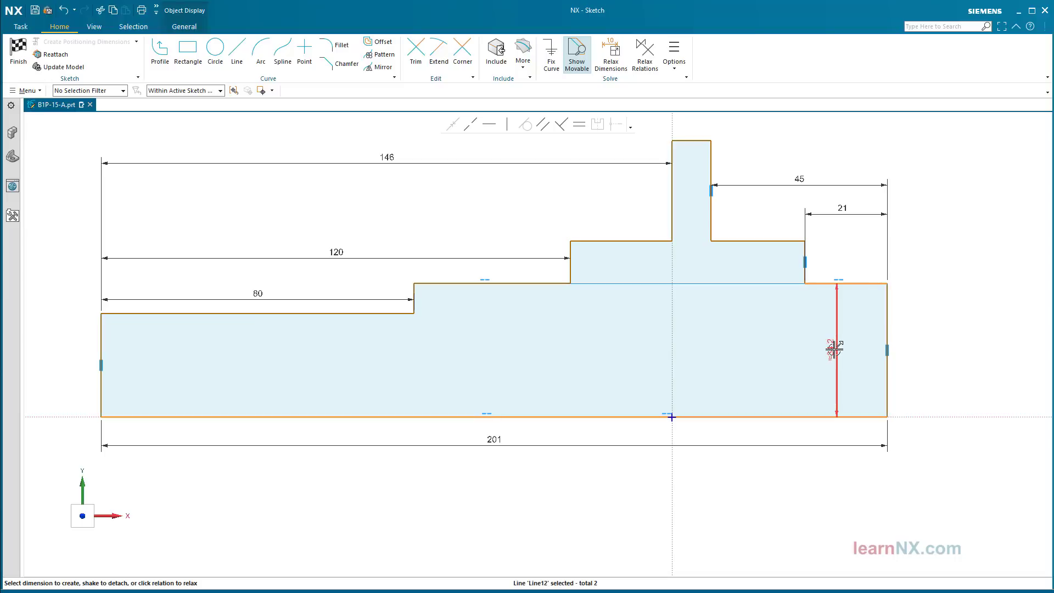
{"action": "left_click", "coordinate": [831, 348]}
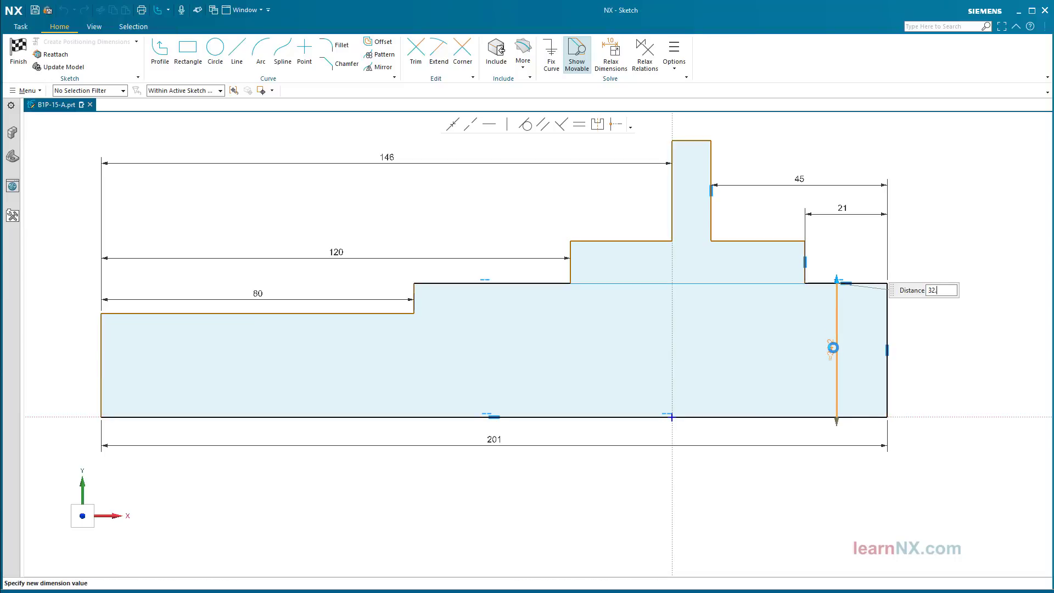
{"action": "type", "text": "32.6"}
{"action": "key", "text": "Return"}
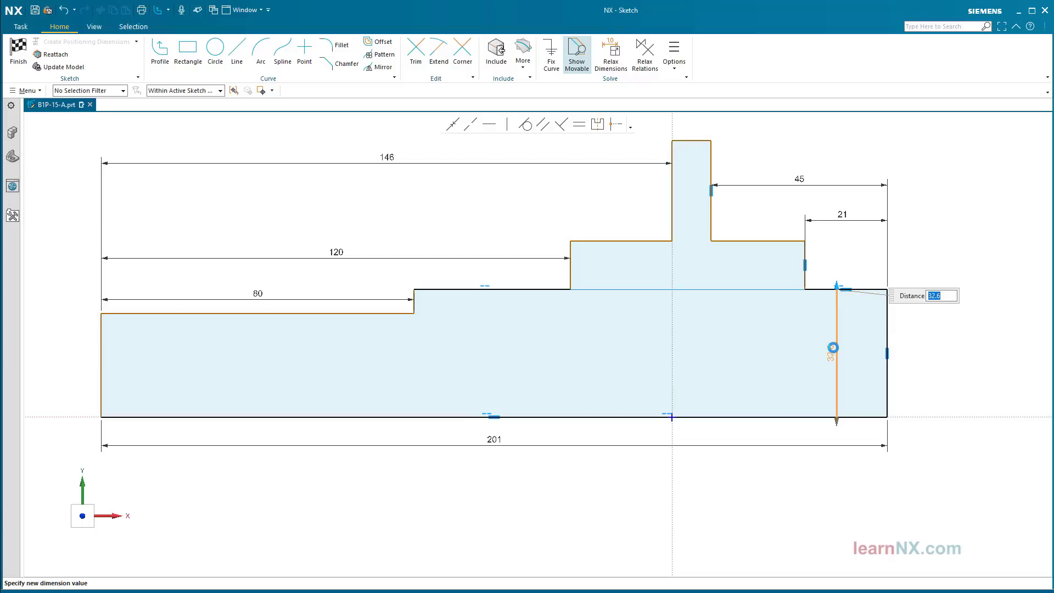
{"action": "right_click", "coordinate": [833, 348]}
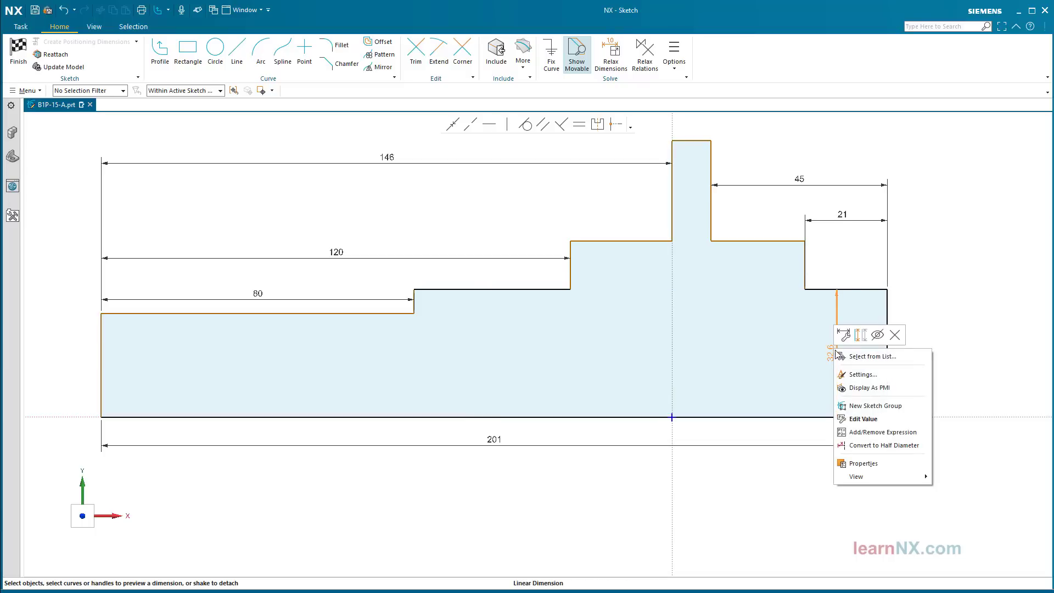
{"action": "left_click", "coordinate": [872, 447]}
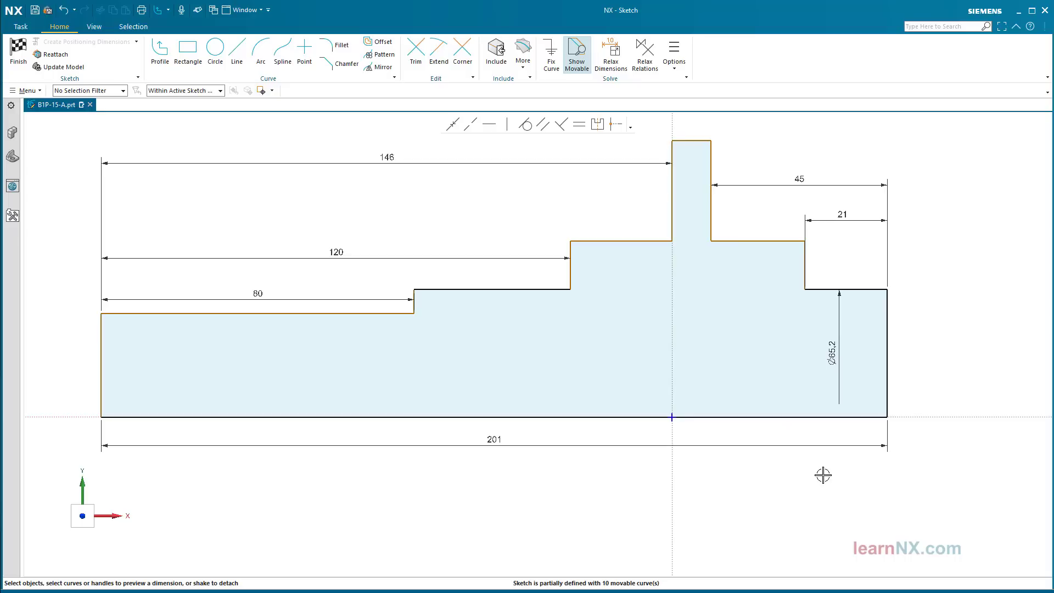
Add a half-diameter dimension of 72 between the axis line and the step line just right of the collar
{"action": "left_click", "coordinate": [775, 417]}
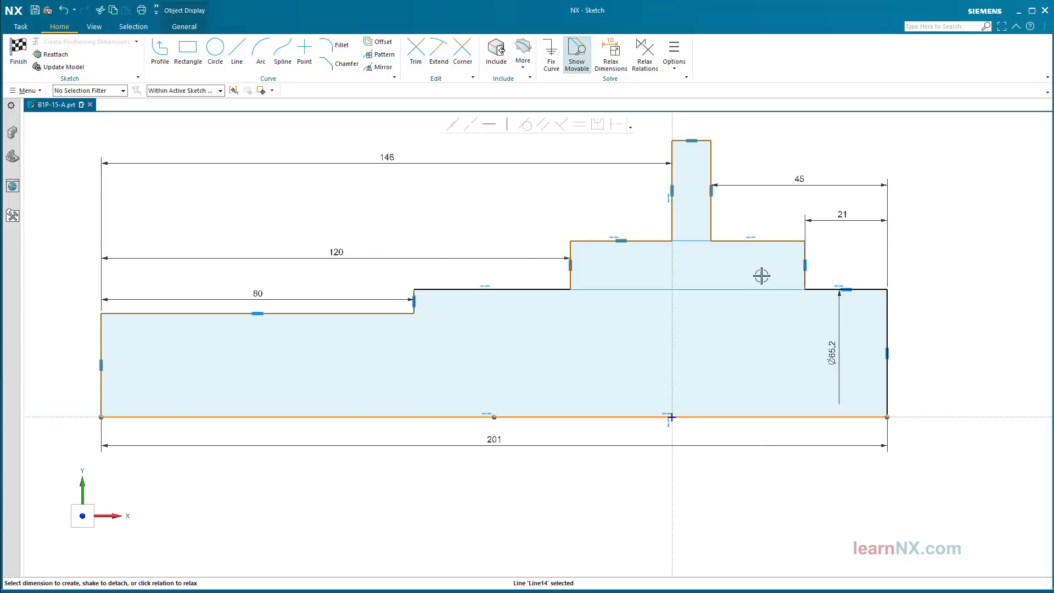
{"action": "left_click", "coordinate": [774, 241]}
{"action": "left_click", "coordinate": [816, 247]}
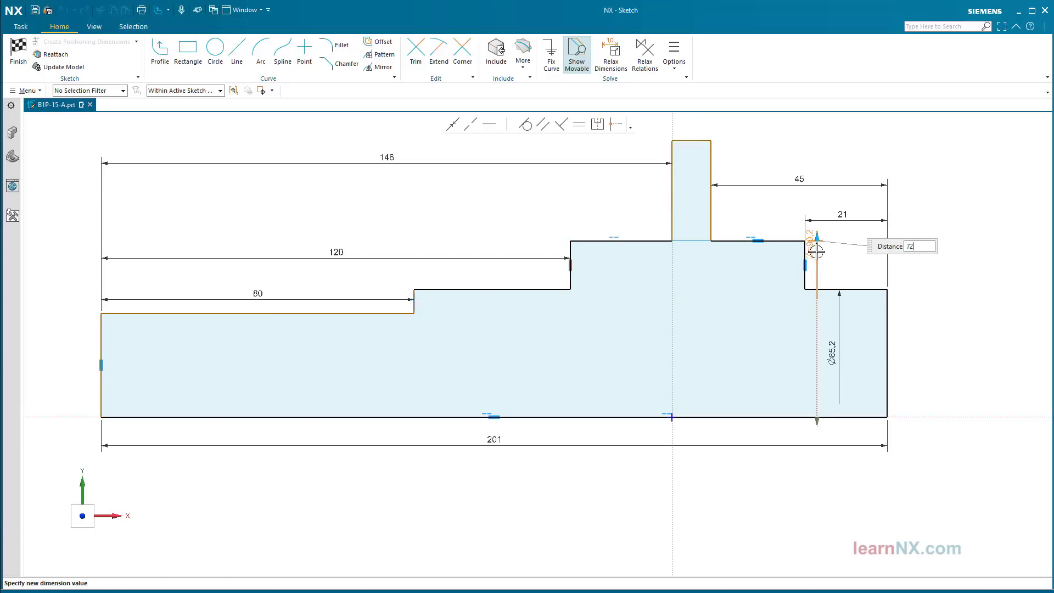
{"action": "key", "text": "Return"}
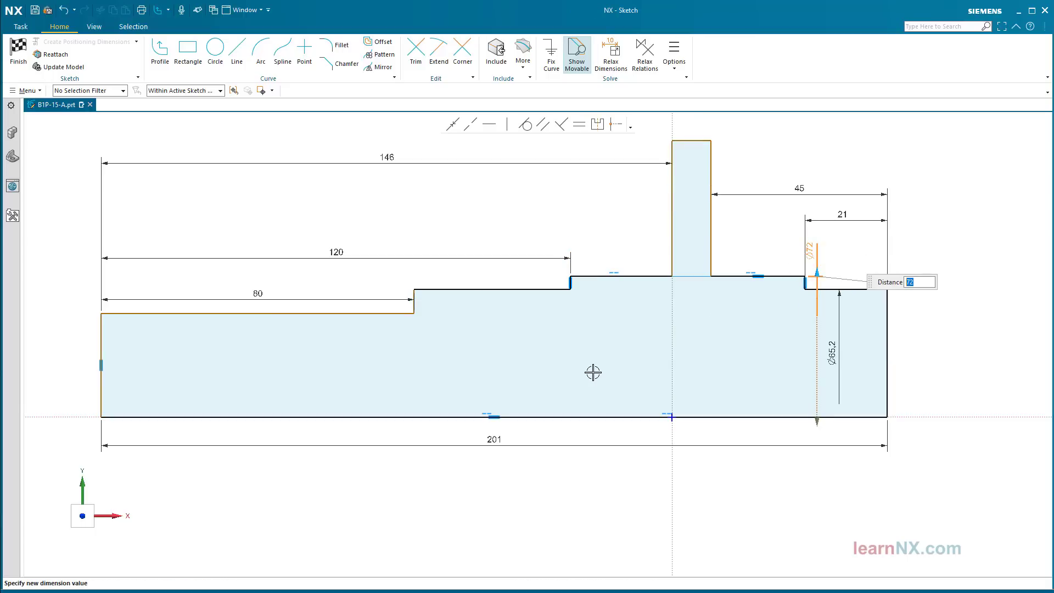
{"action": "key", "text": "Escape"}
Add a half-diameter dimension of 50 between the axis line and the lowest step line at the profile's left end
{"action": "left_click", "coordinate": [369, 417]}
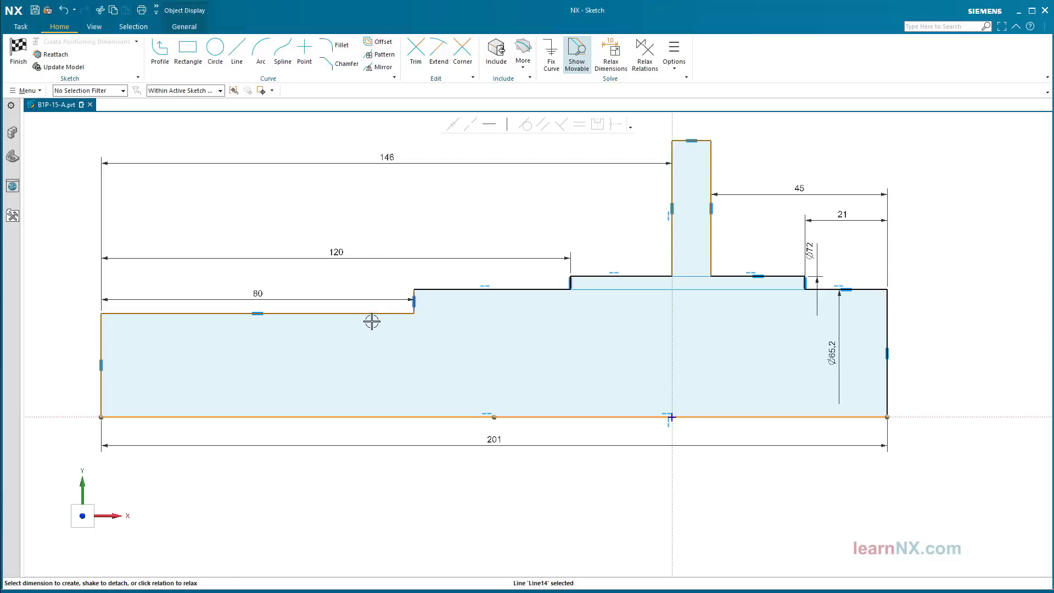
{"action": "left_click", "coordinate": [369, 314]}
{"action": "left_click", "coordinate": [418, 345]}
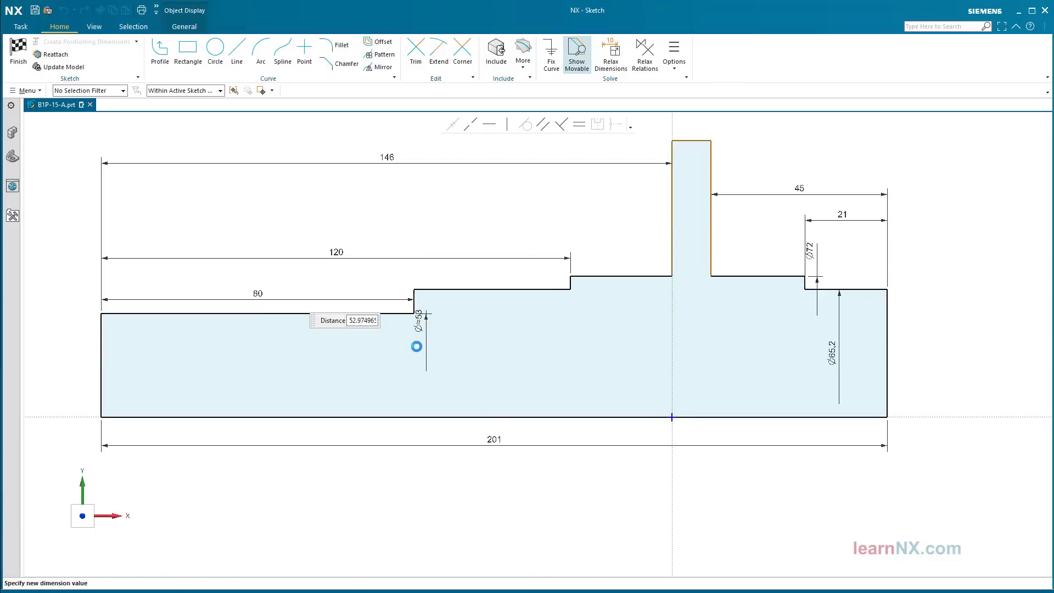
{"action": "type", "text": "50"}
{"action": "key", "text": "Return"}
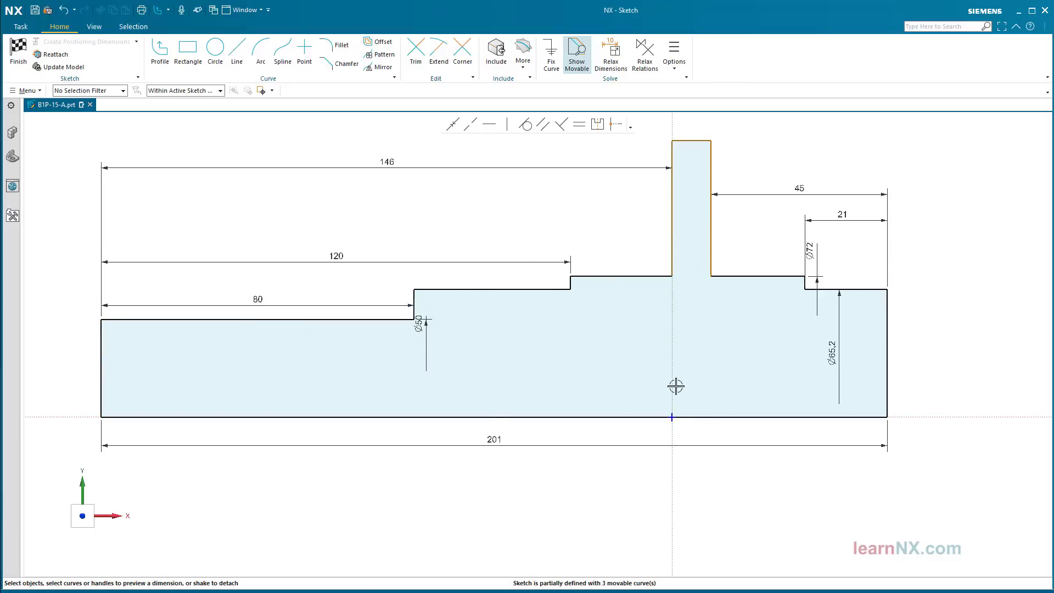
Add a half-diameter dimension of 113 between the axis line and the collar's top line
{"action": "left_click", "coordinate": [699, 417]}
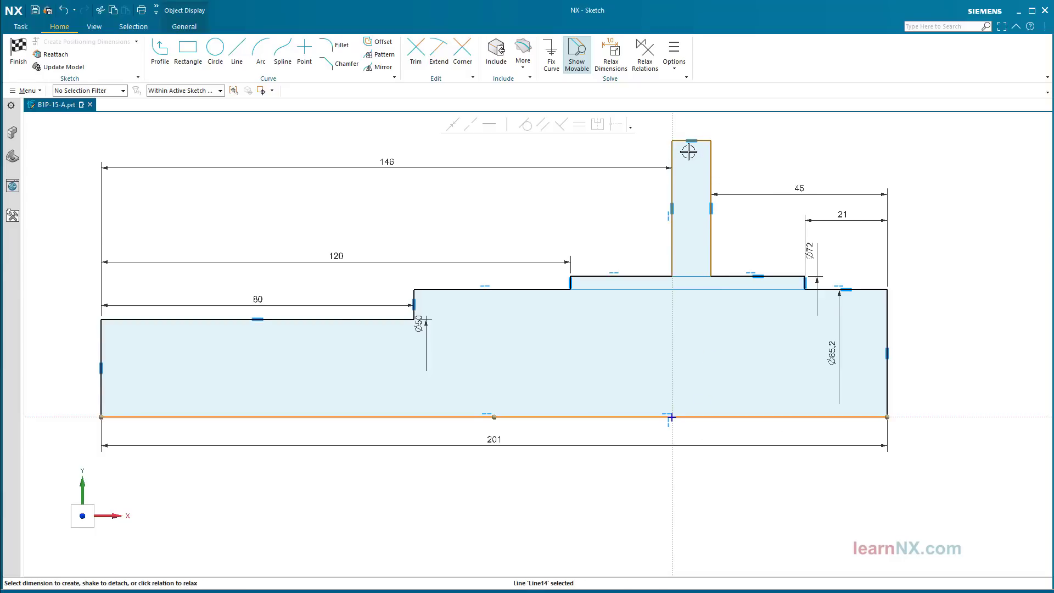
{"action": "scroll", "coordinate": [689, 152], "scroll_direction": "up", "scroll_amount": 4}
{"action": "left_click", "coordinate": [678, 126]}
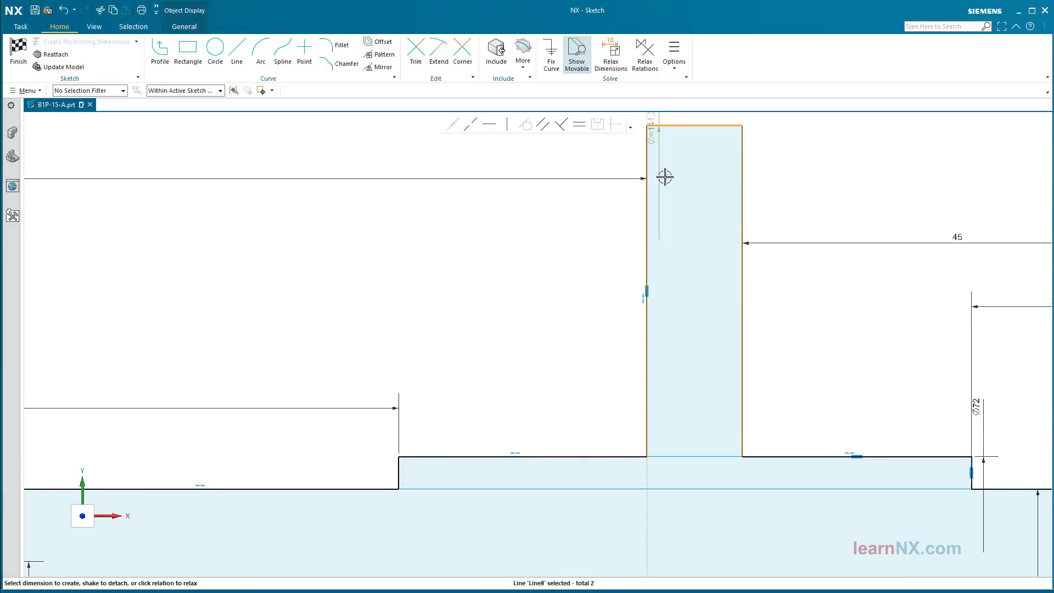
{"action": "left_click", "coordinate": [658, 147]}
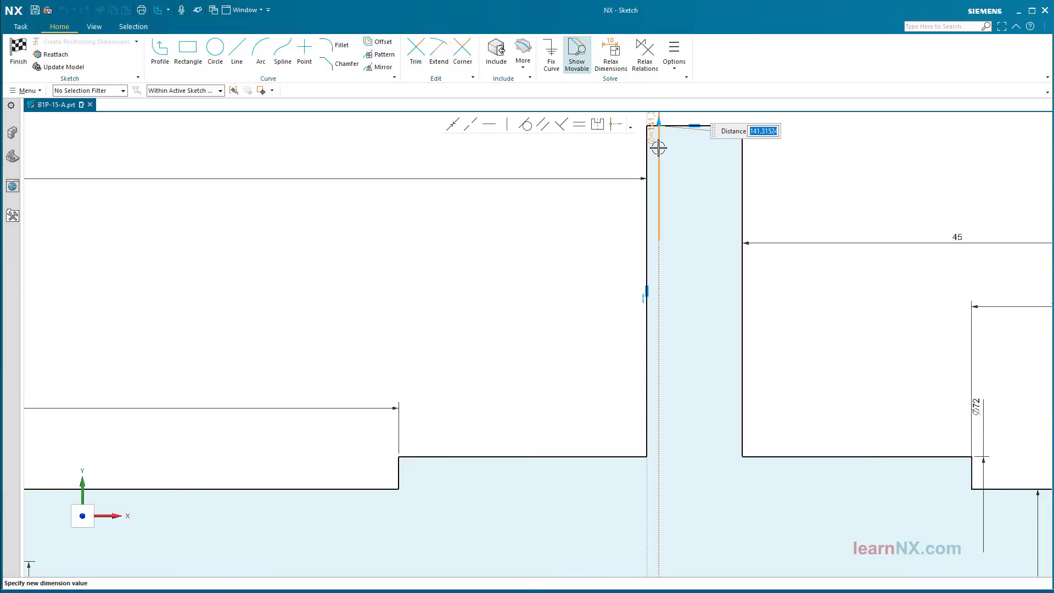
{"action": "type", "text": "113"}
{"action": "key", "text": "Return"}
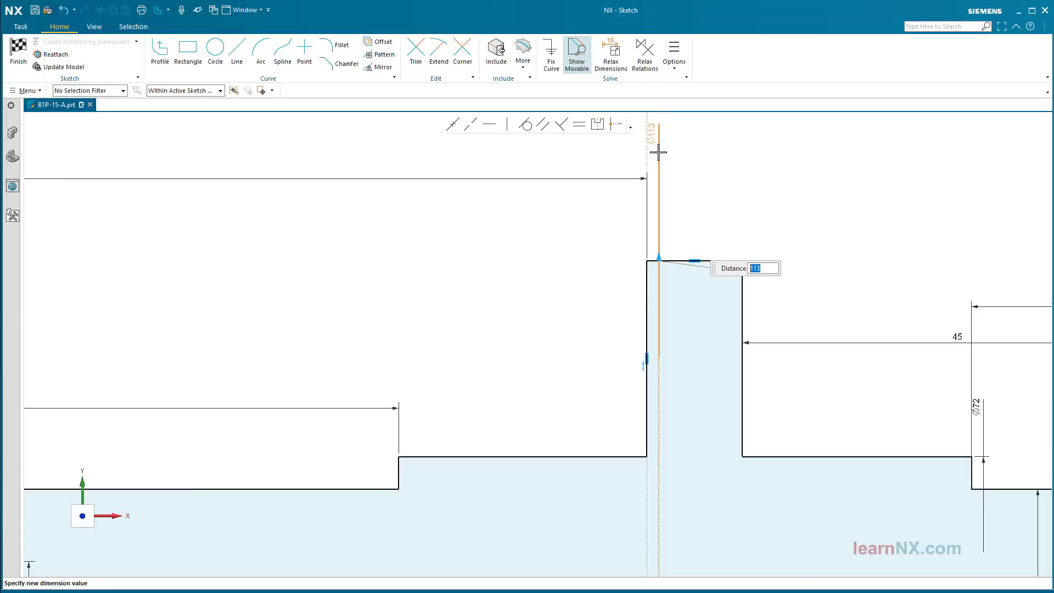
Tidy the sketch by moving the Ø50 and Ø72 dimensions inside the profile and the 45, 120 and 80 dimensions higher above it
{"action": "key", "text": "ctrl+f"}
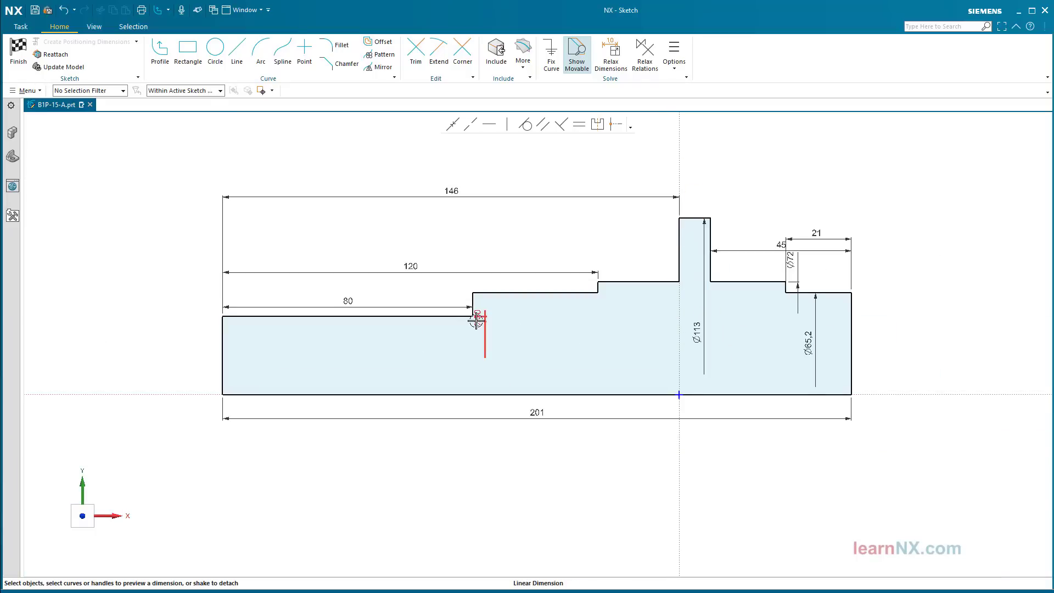
{"action": "left_click_drag", "start_coordinate": [483, 327], "coordinate": [409, 352]}
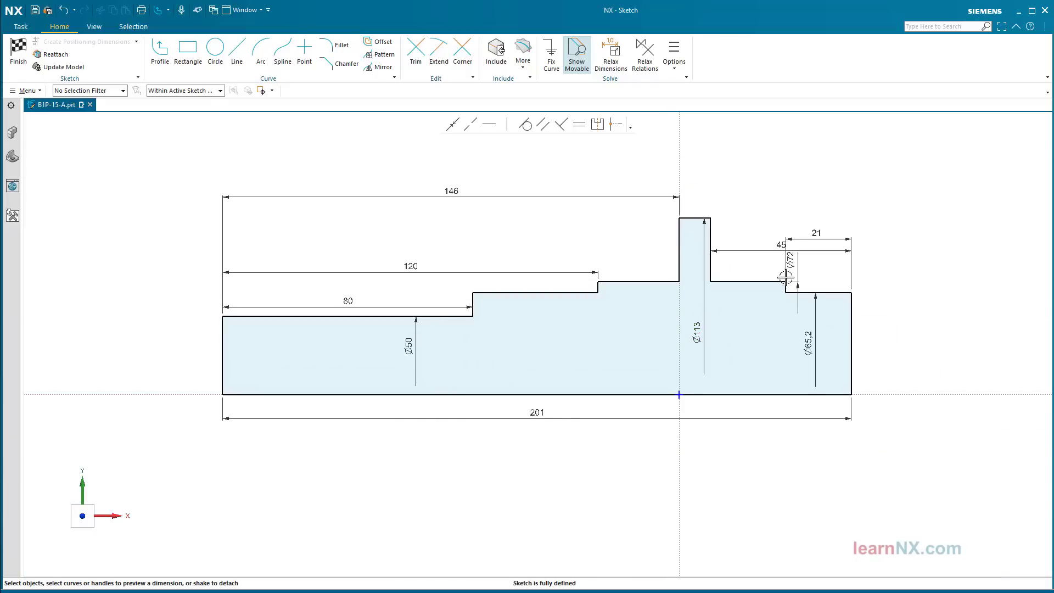
{"action": "left_click_drag", "start_coordinate": [782, 245], "coordinate": [767, 194]}
{"action": "left_click_drag", "start_coordinate": [798, 302], "coordinate": [742, 346]}
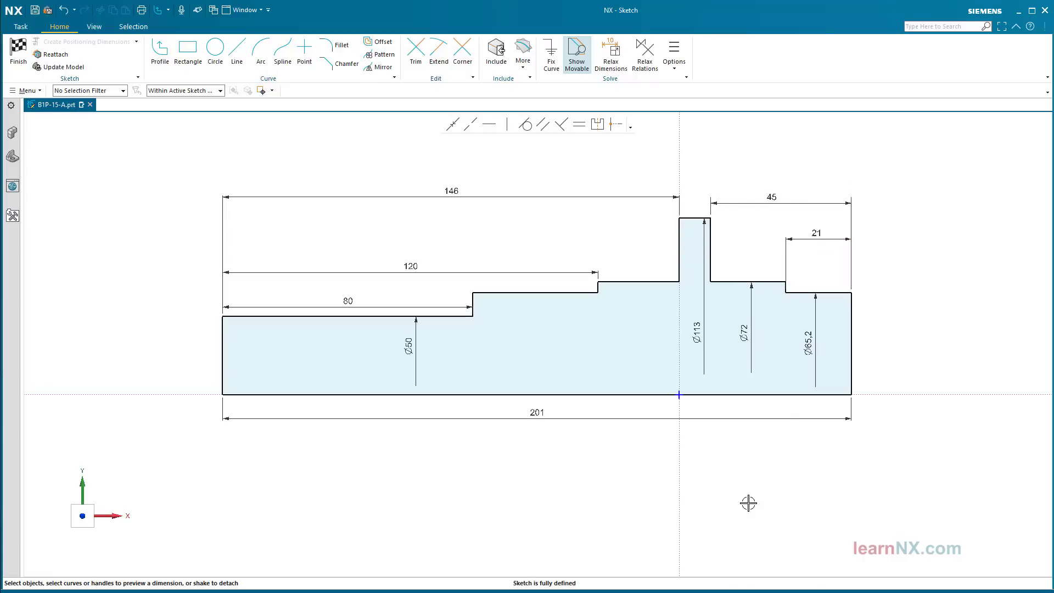
{"action": "left_click_drag", "start_coordinate": [426, 264], "coordinate": [422, 230]}
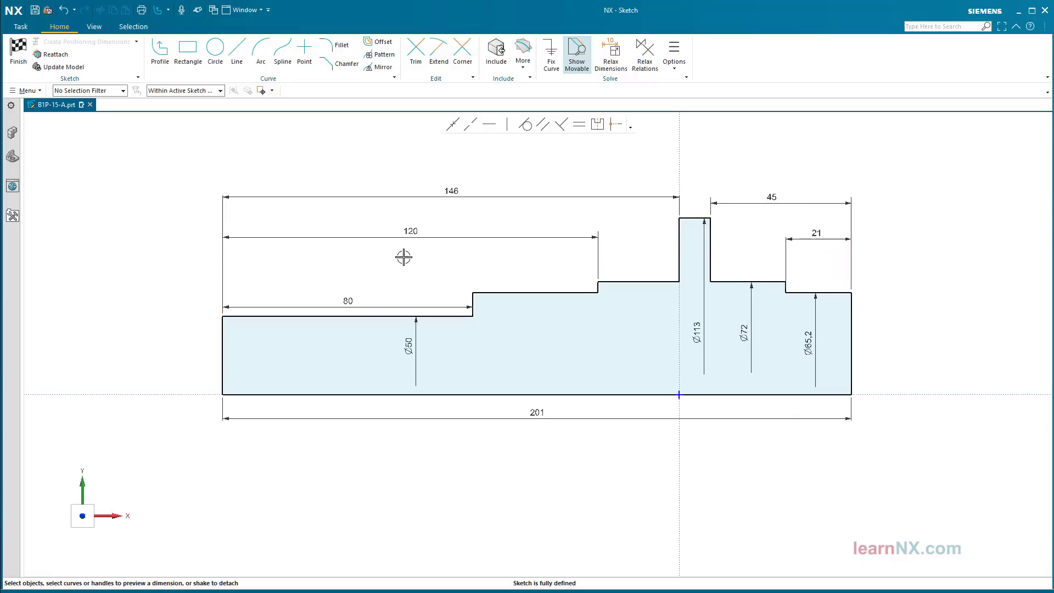
{"action": "left_click_drag", "start_coordinate": [348, 297], "coordinate": [348, 259]}
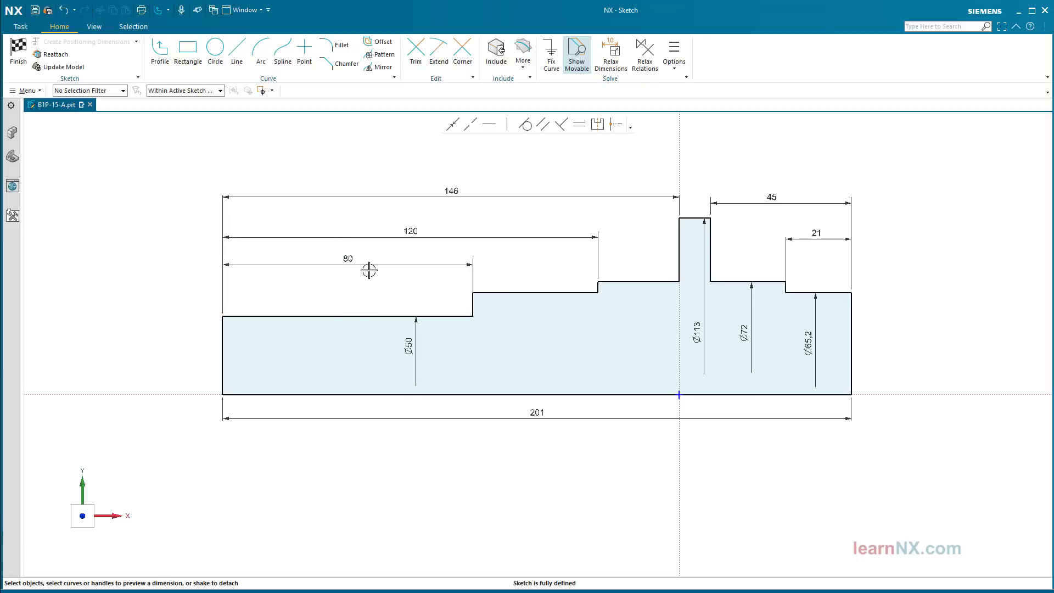
Finish the sketch and revolve the shaft profile 360° about its horizontal axis into a solid
{"action": "left_click", "coordinate": [16, 50]}
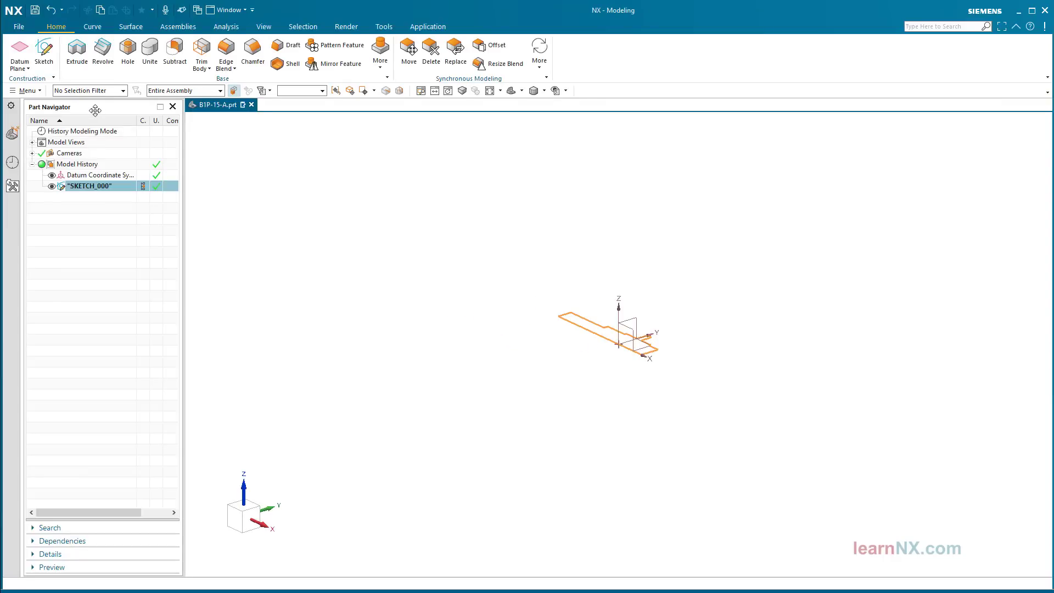
{"action": "left_click", "coordinate": [111, 68]}
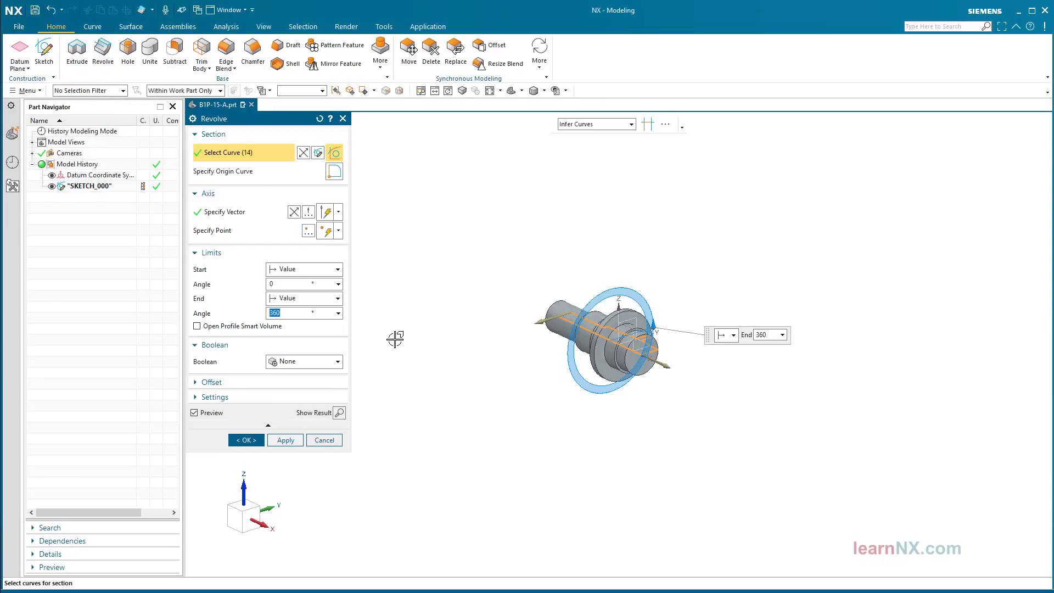
{"action": "middle_click", "coordinate": [395, 341]}
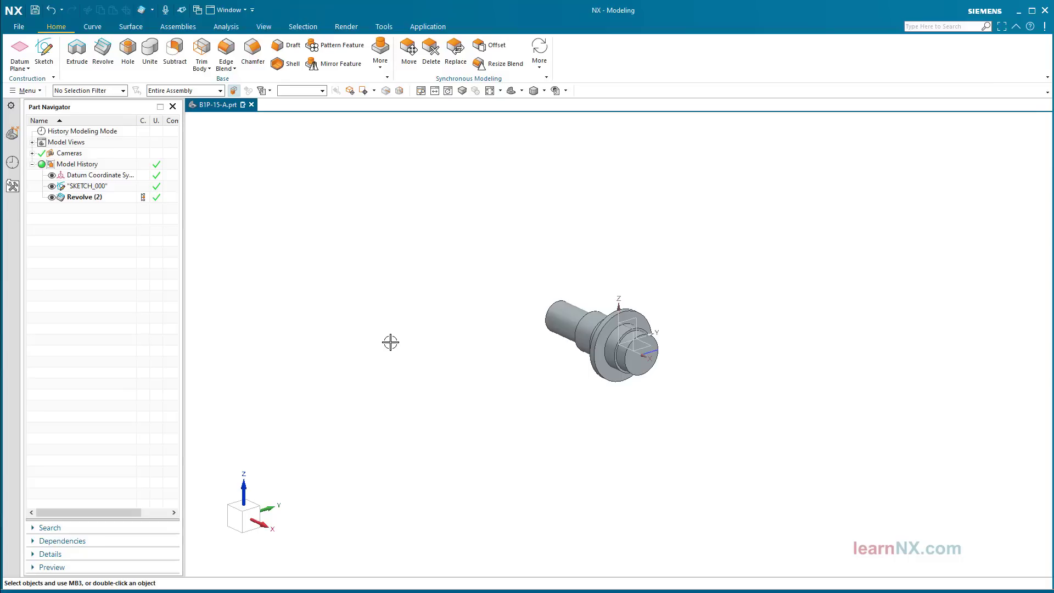
Set up a Hole feature as an ISO screw clearance hole of size M8 with a Close (H12) fit
{"action": "left_click", "coordinate": [128, 50]}
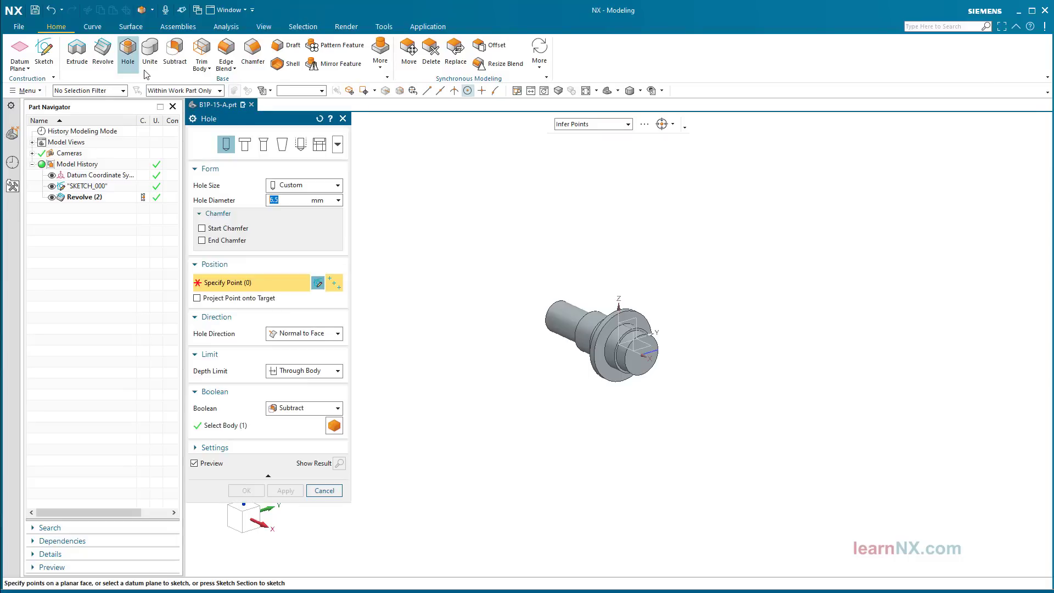
{"action": "left_click", "coordinate": [311, 186]}
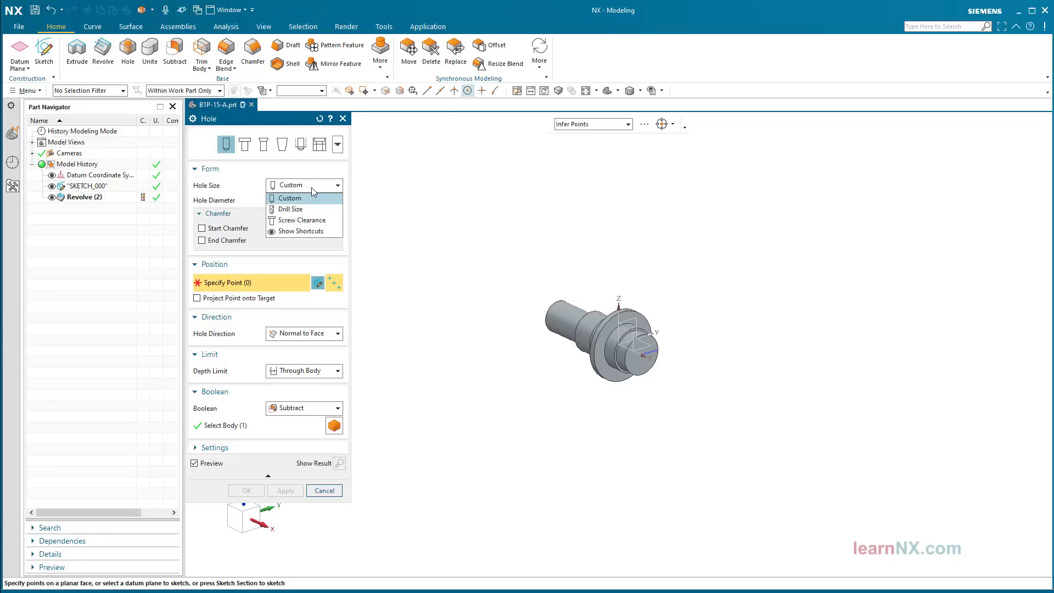
{"action": "left_click", "coordinate": [300, 220]}
{"action": "left_click", "coordinate": [298, 229]}
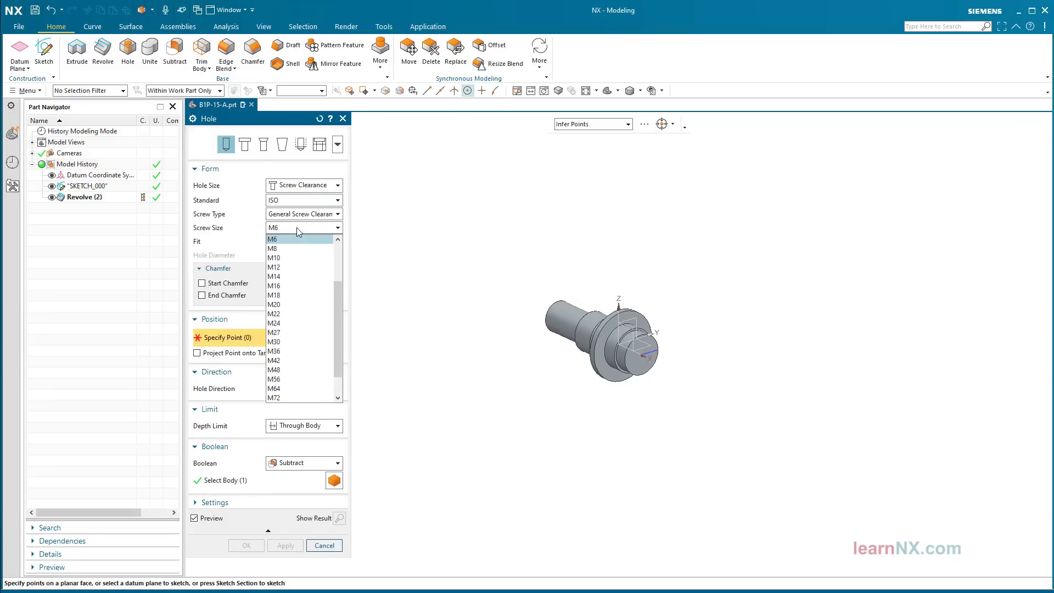
{"action": "left_click", "coordinate": [289, 249]}
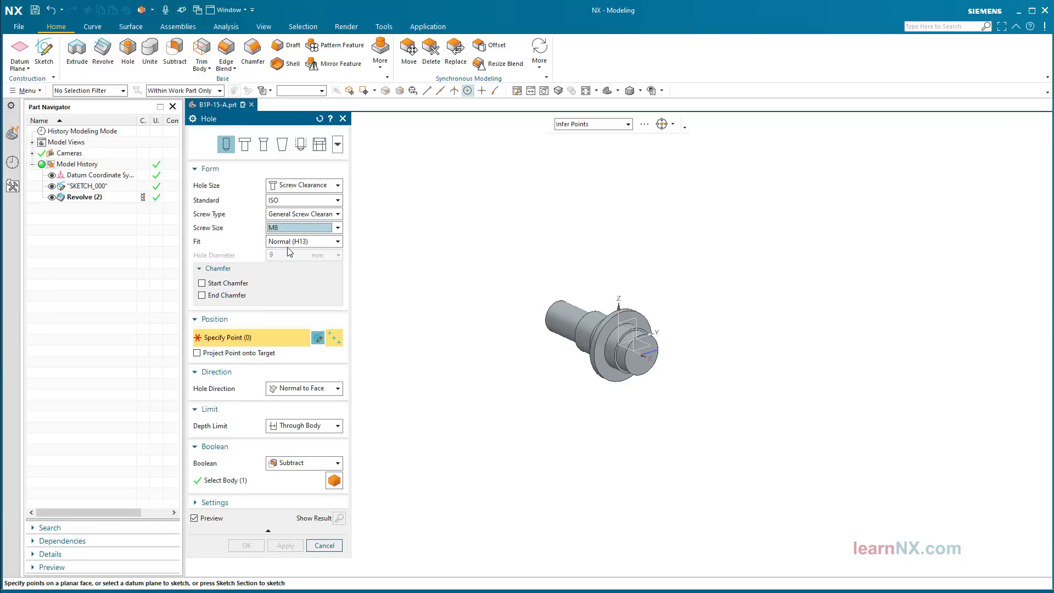
{"action": "left_click", "coordinate": [300, 243]}
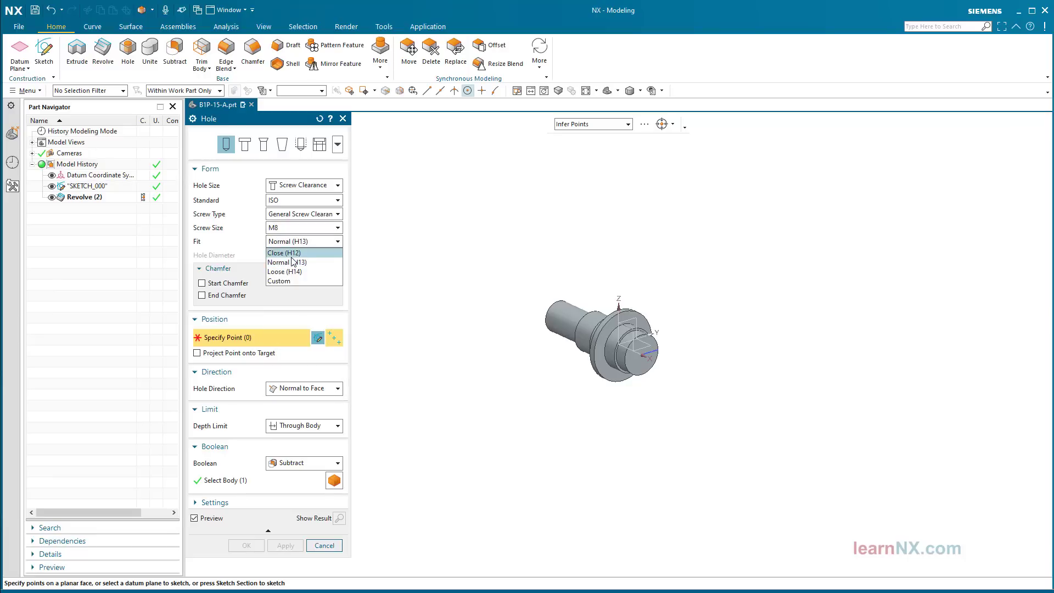
{"action": "left_click", "coordinate": [292, 254]}
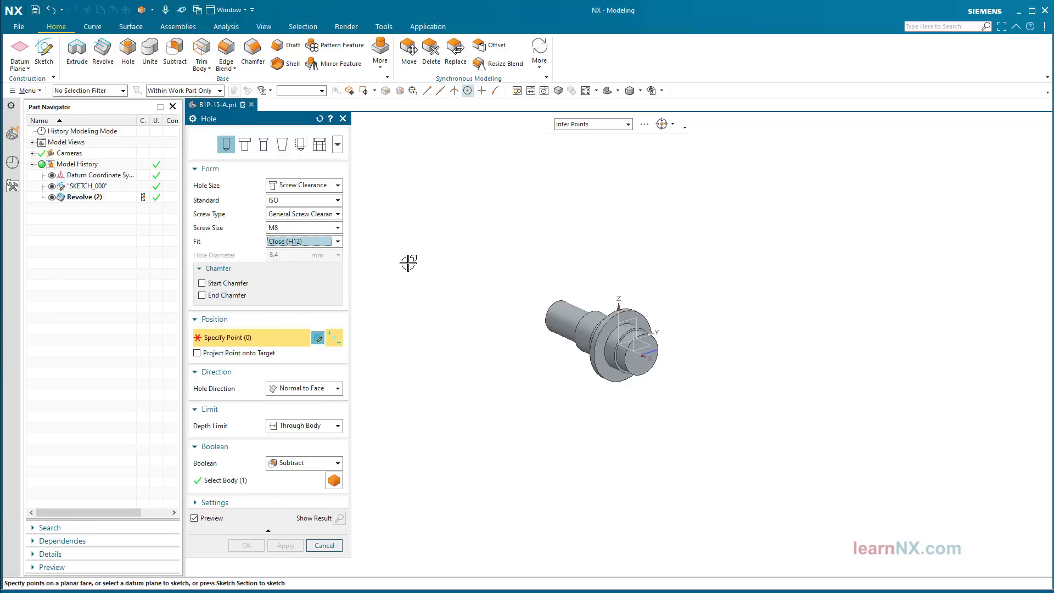
Start a hole-position sketch on the collar's front face and place one point on the horizontal axis, outside the stepped circles
{"action": "left_click", "coordinate": [318, 339]}
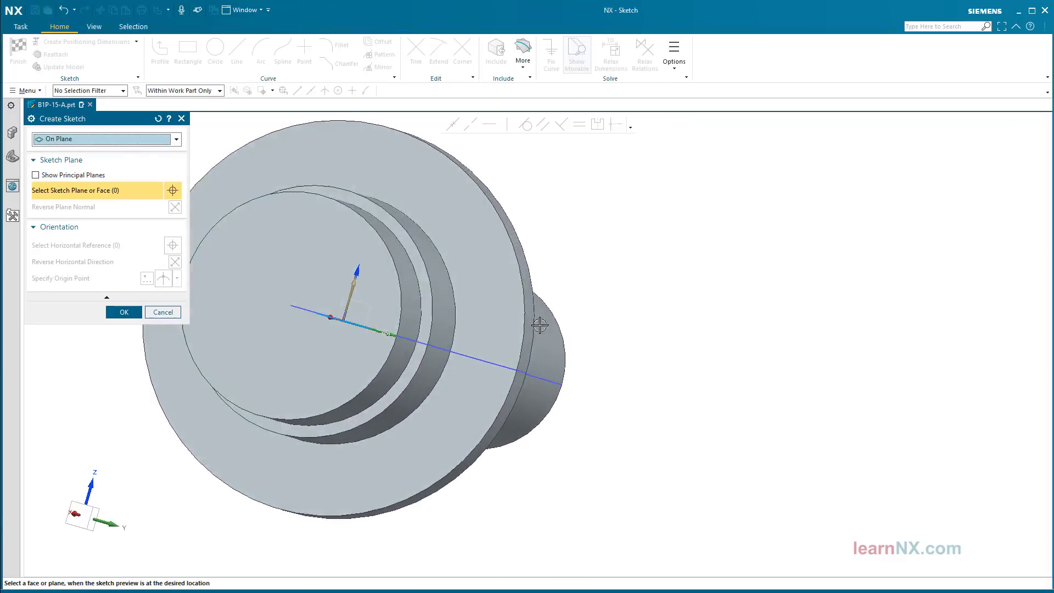
{"action": "left_click", "coordinate": [610, 375]}
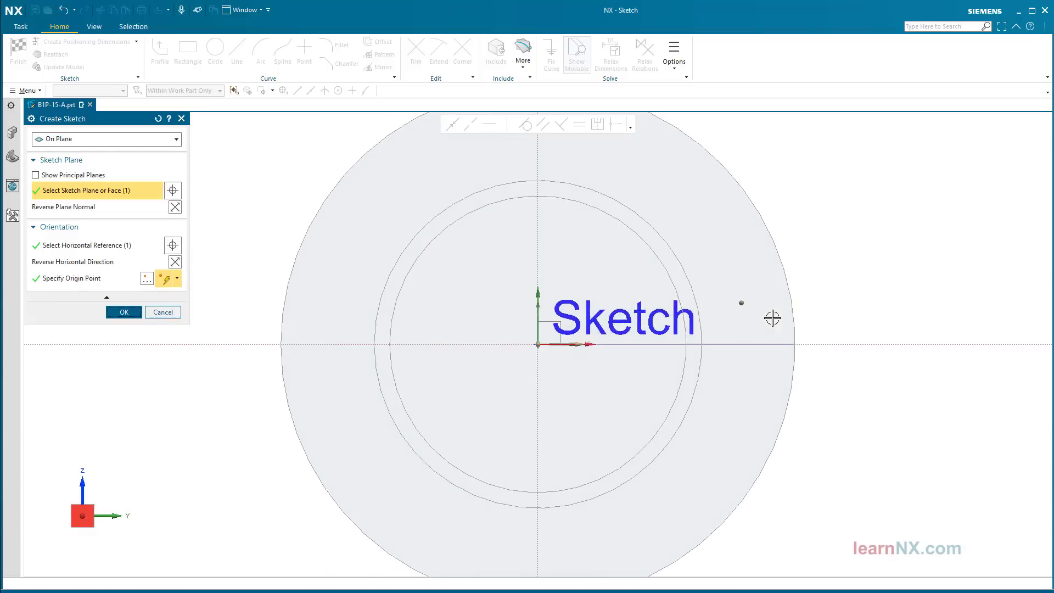
{"action": "middle_click", "coordinate": [772, 318]}
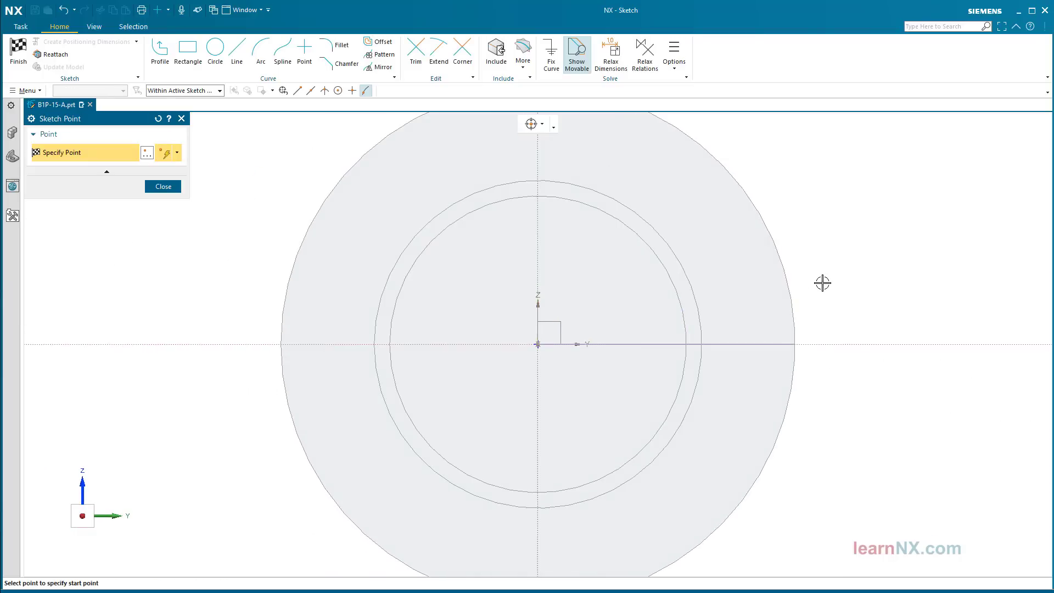
{"action": "left_click", "coordinate": [751, 344]}
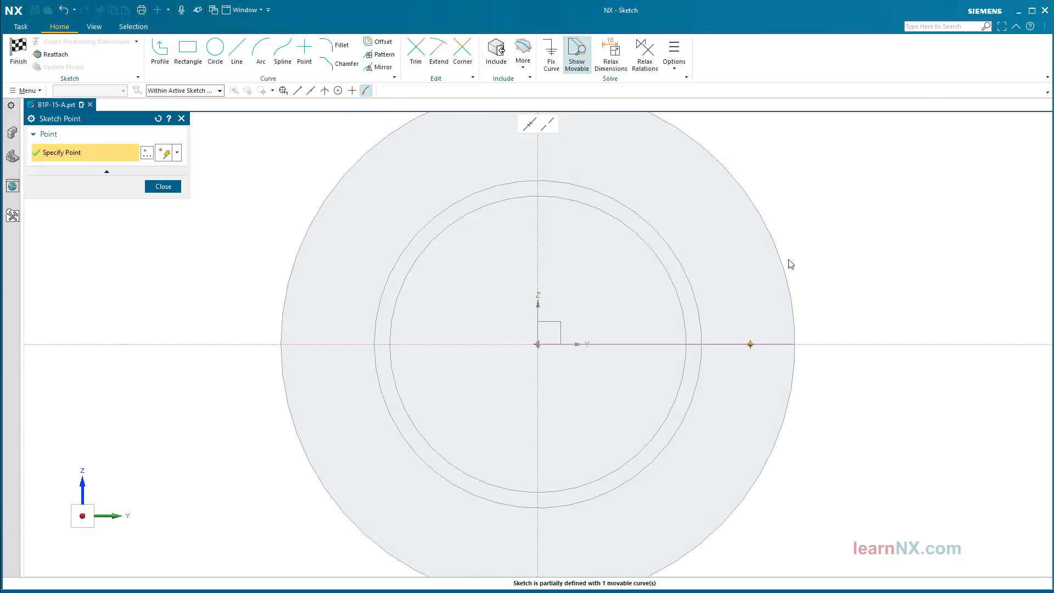
{"action": "middle_click", "coordinate": [801, 247]}
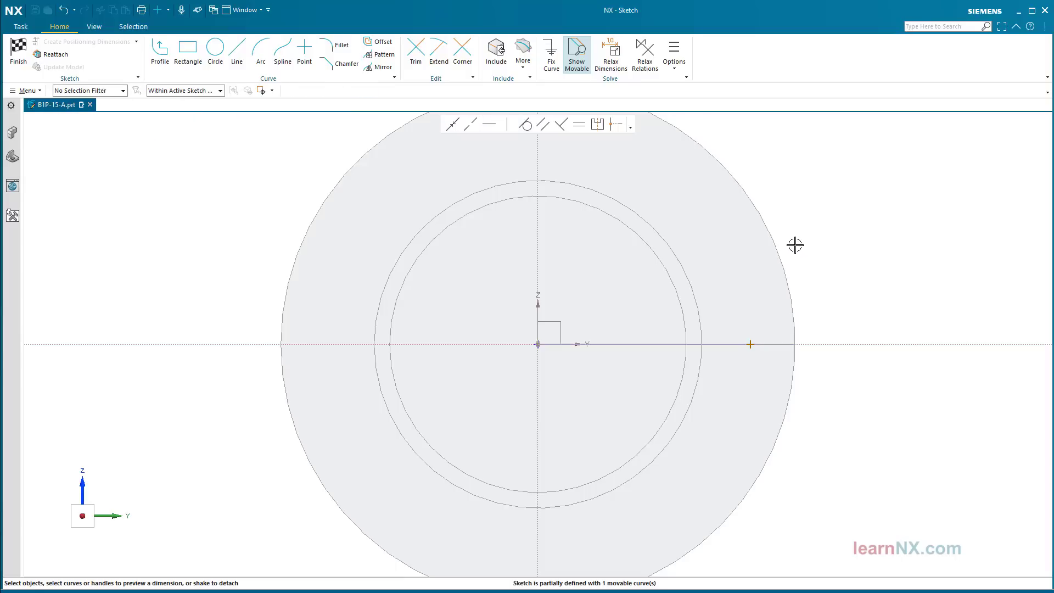
Dimension the hole point at 47.5 mm from the sketch's vertical axis
{"action": "left_click", "coordinate": [539, 254]}
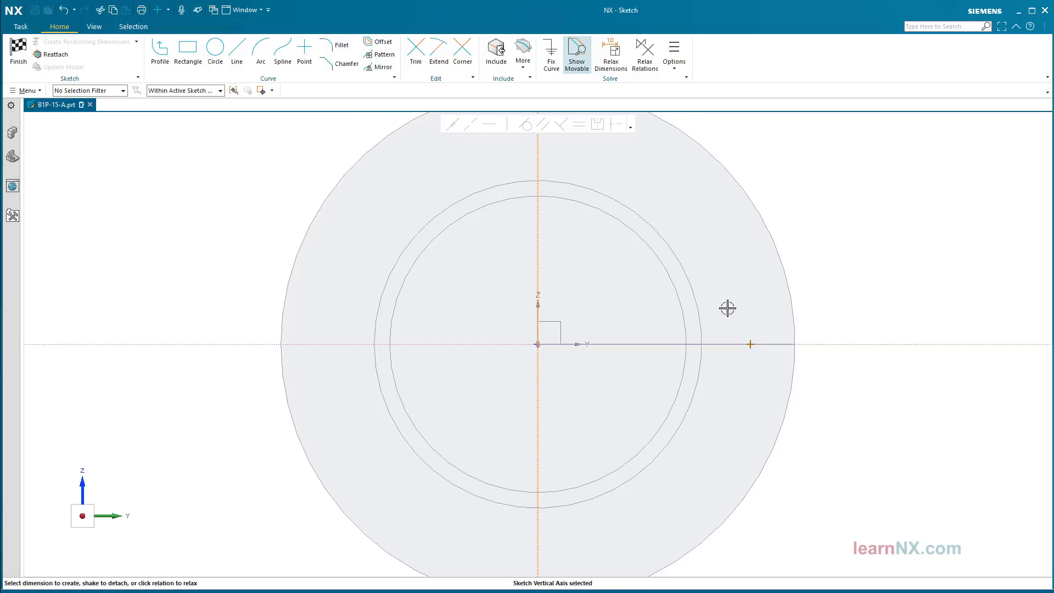
{"action": "left_click", "coordinate": [750, 344]}
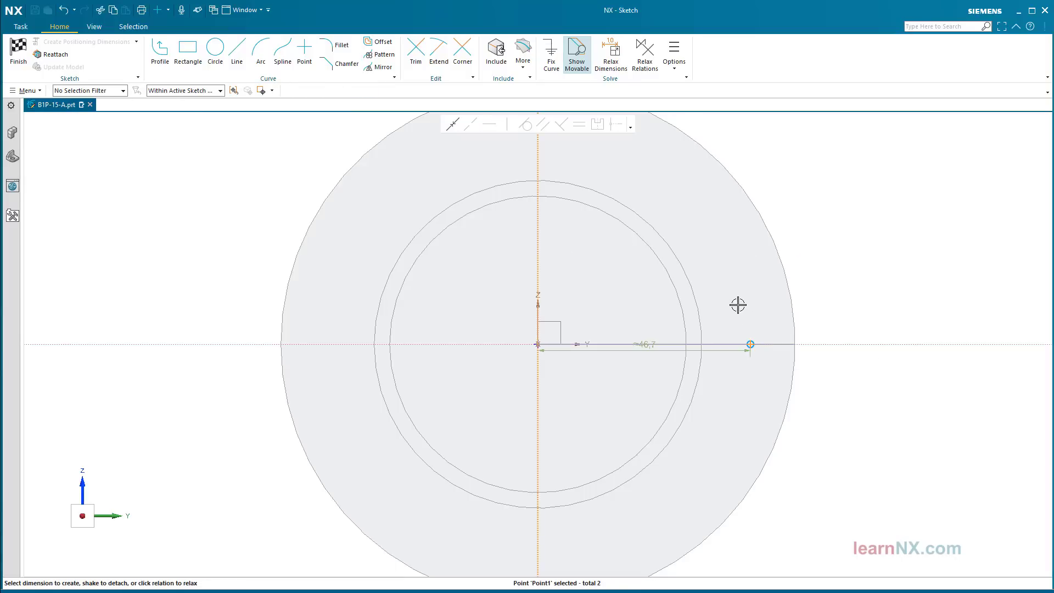
{"action": "left_click", "coordinate": [646, 352]}
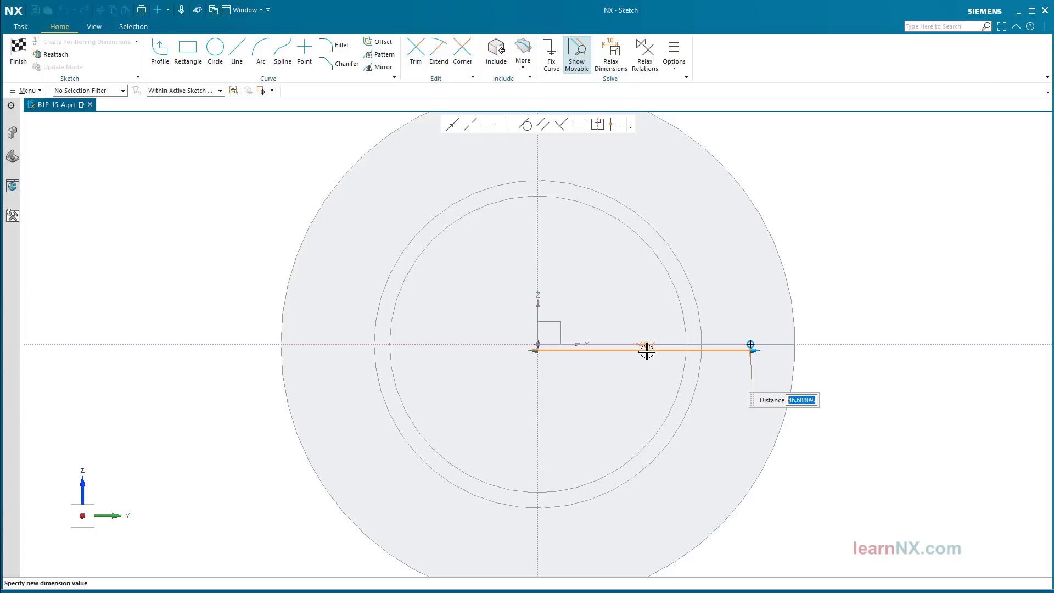
{"action": "type", "text": "47.5"}
{"action": "key", "text": "Return"}
{"action": "key", "text": "Return"}
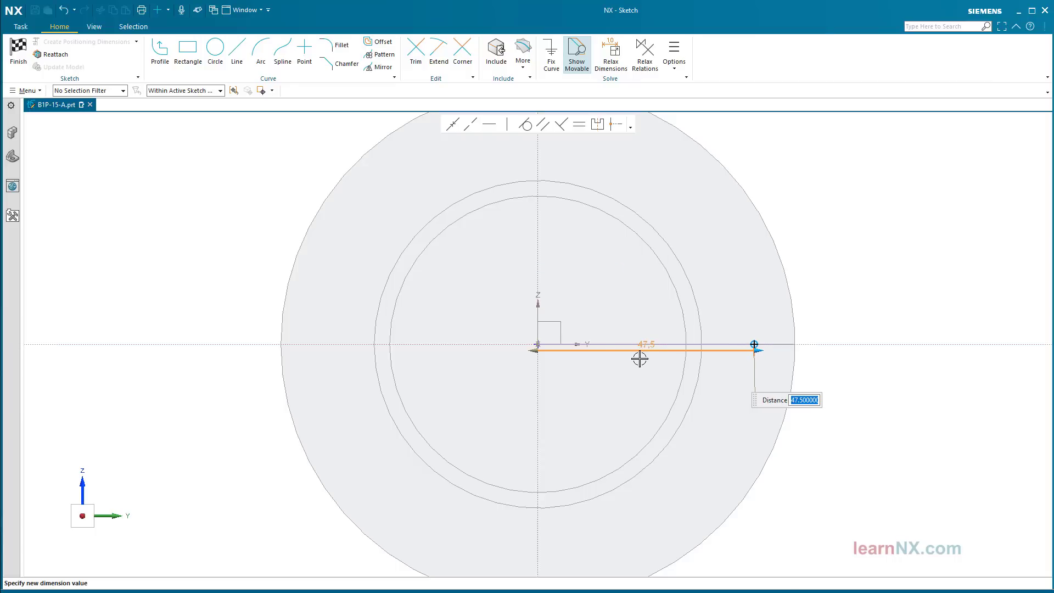
{"action": "middle_click", "coordinate": [639, 360]}
Convert the hole point's distance dimension to a Ø95 diameter dimension and move it below the horizontal axis
{"action": "left_click", "coordinate": [651, 344]}
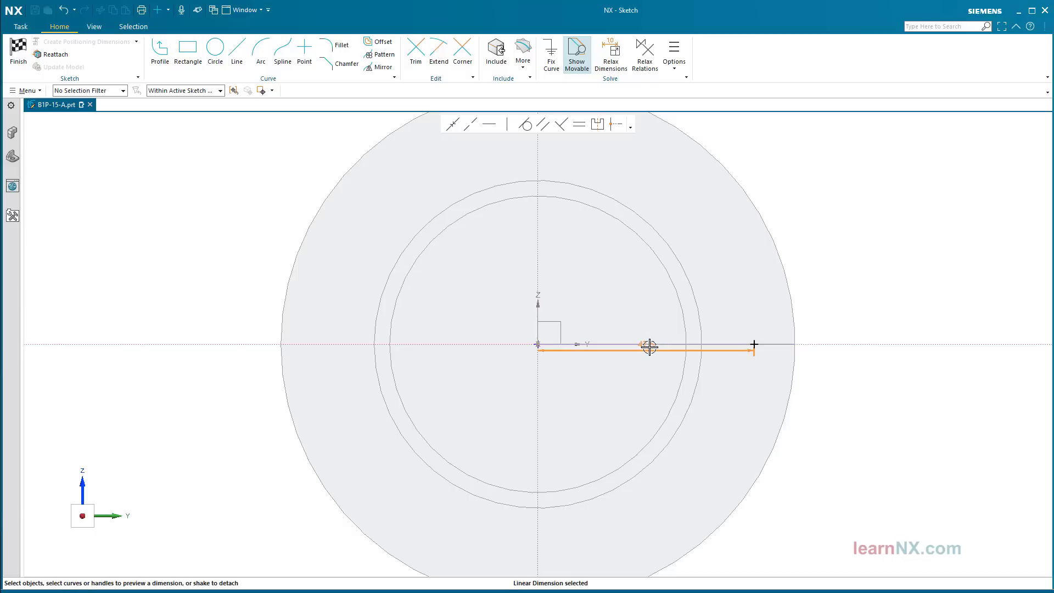
{"action": "right_click", "coordinate": [650, 345]}
{"action": "left_click", "coordinate": [671, 444]}
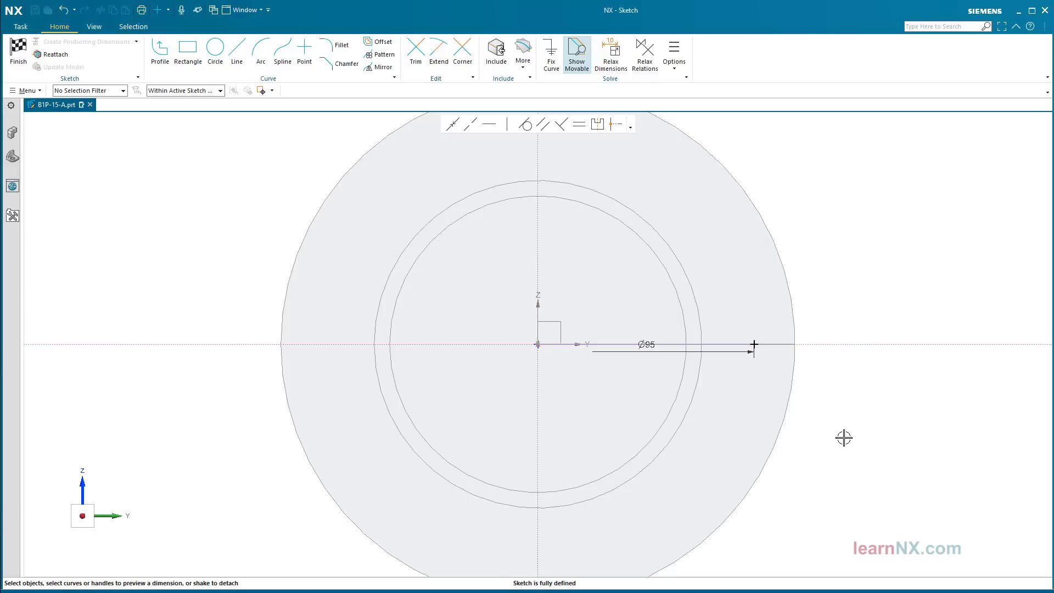
{"action": "mouse_move", "coordinate": [646, 347]}
{"action": "left_mouse_down"}
{"action": "mouse_move", "coordinate": [641, 374]}
{"action": "mouse_move", "coordinate": [647, 357]}
{"action": "left_mouse_up"}
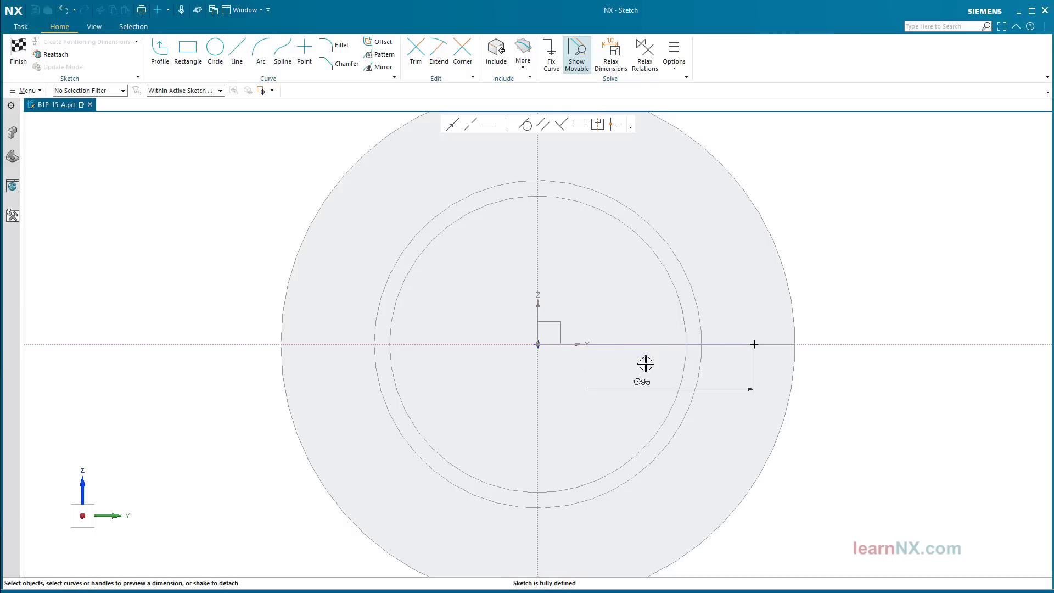
Finish the position sketch and create the M8 clearance hole through the collar
{"action": "left_click", "coordinate": [20, 51]}
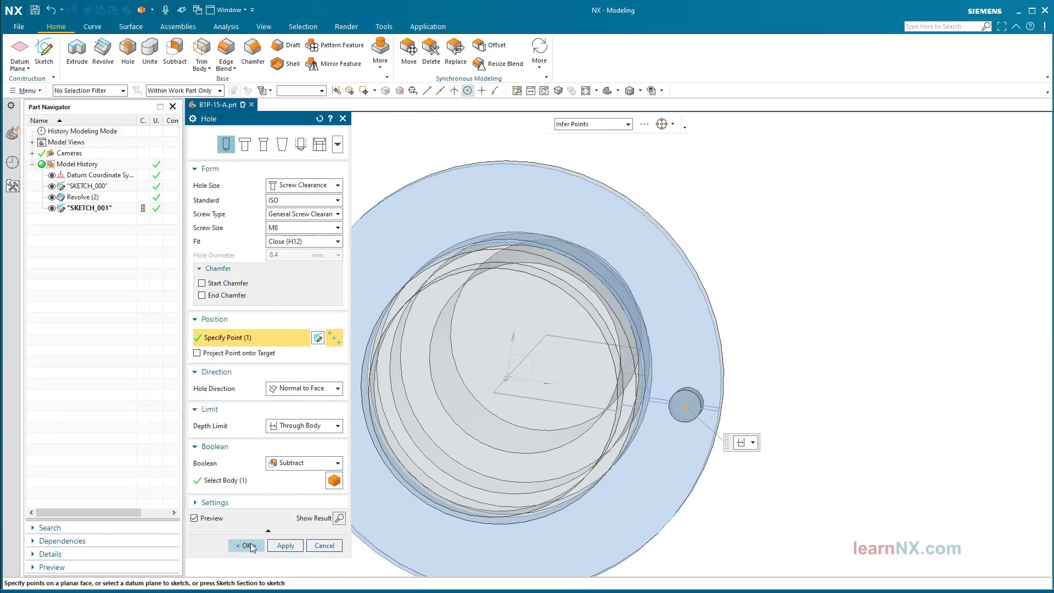
{"action": "left_click", "coordinate": [247, 545]}
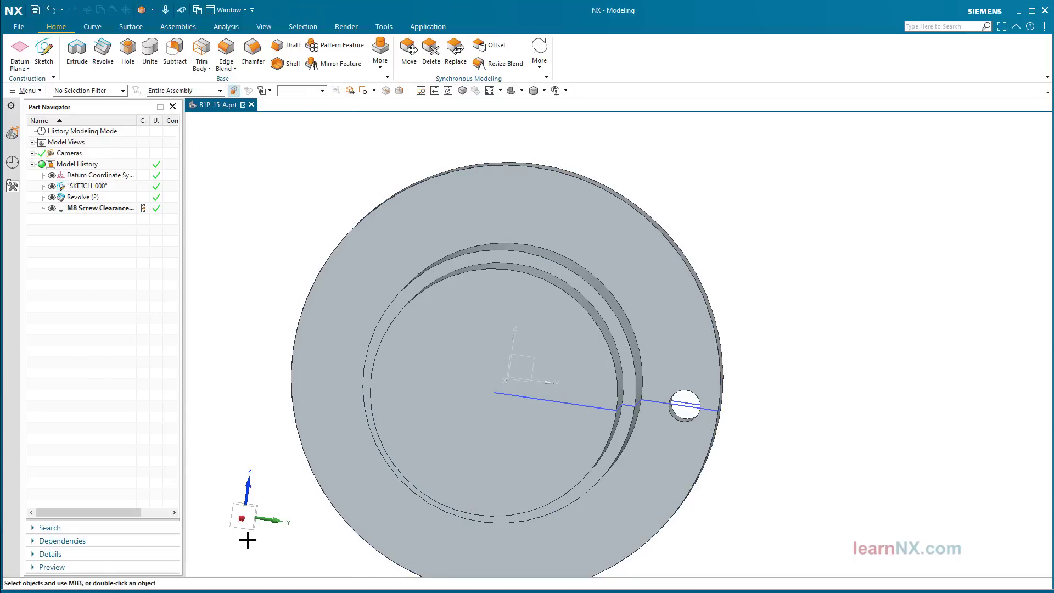
Pattern the M8 clearance hole in a circular layout about the collar's cylindrical axis, with 8 instances over 360°
{"action": "left_click", "coordinate": [332, 45]}
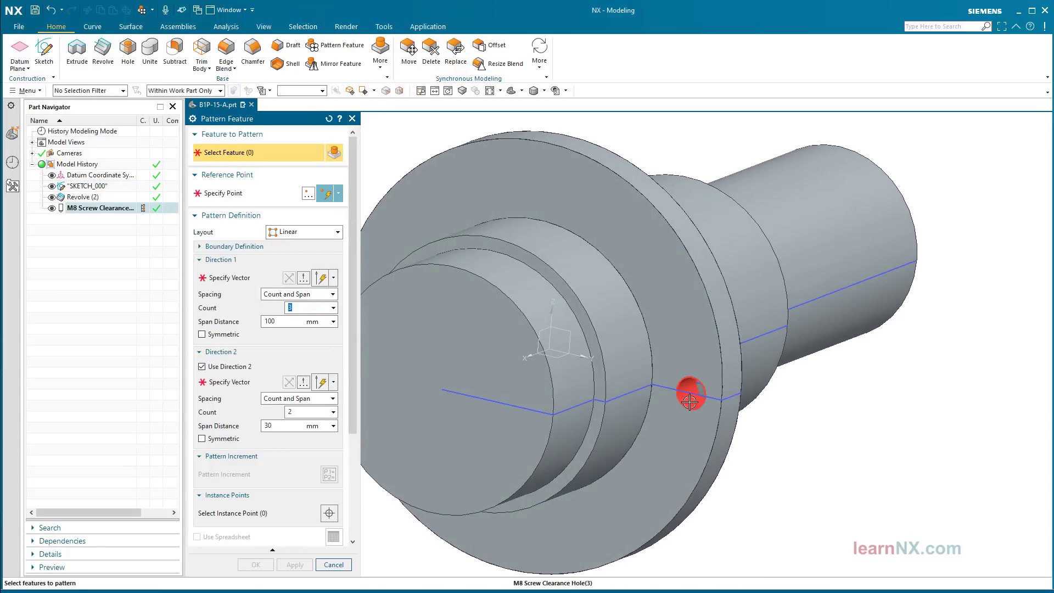
{"action": "left_click", "coordinate": [690, 401]}
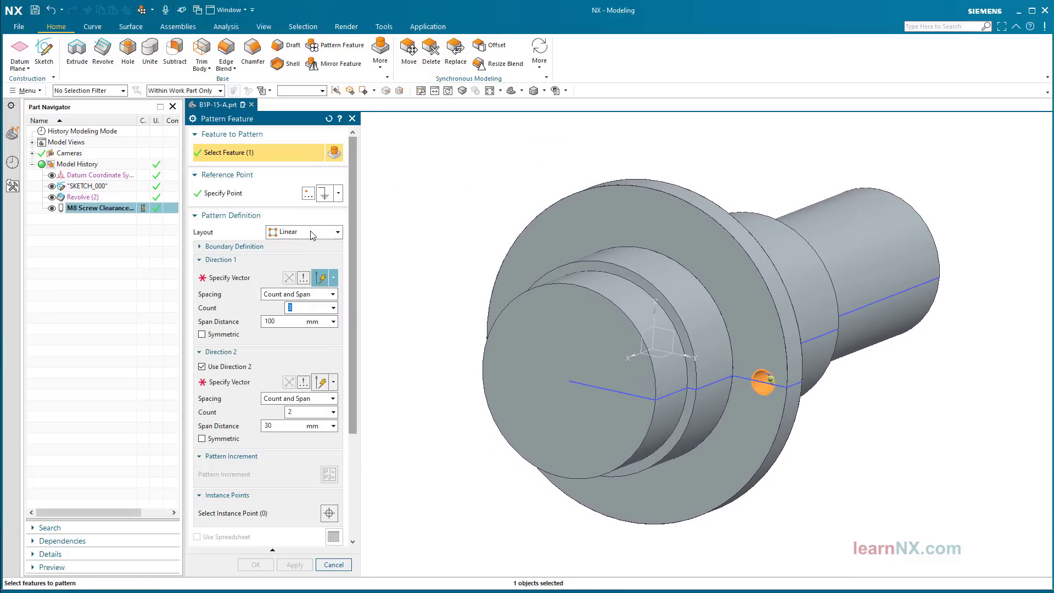
{"action": "left_click", "coordinate": [312, 235]}
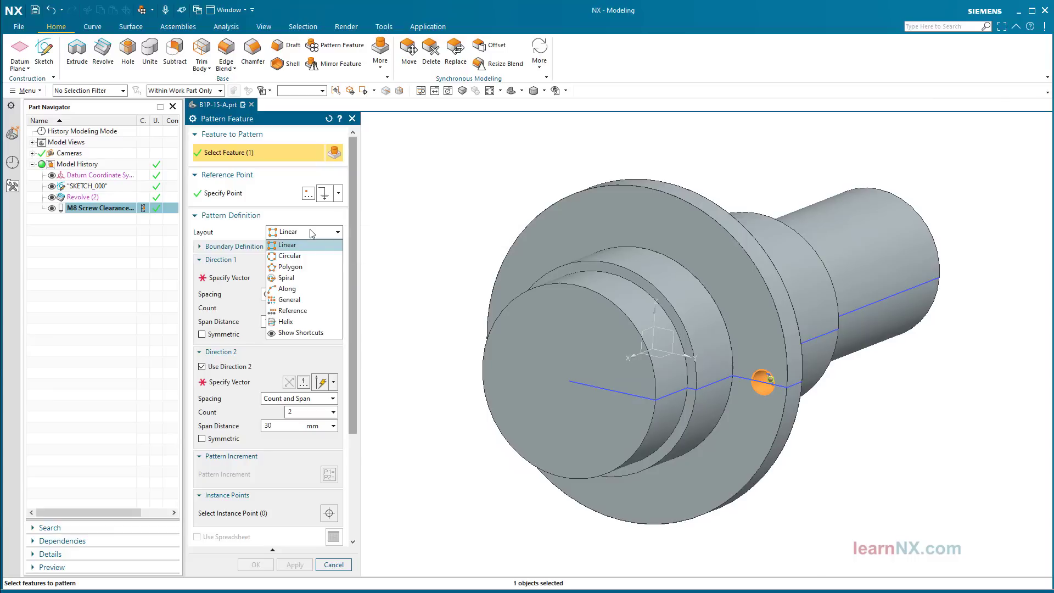
{"action": "left_click", "coordinate": [298, 260]}
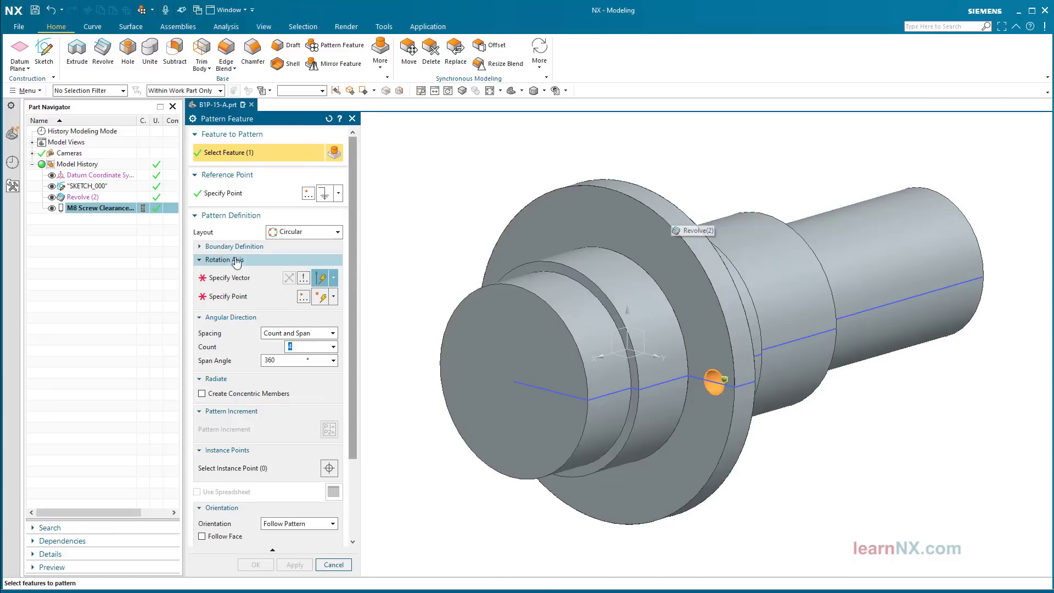
{"action": "left_click", "coordinate": [231, 280]}
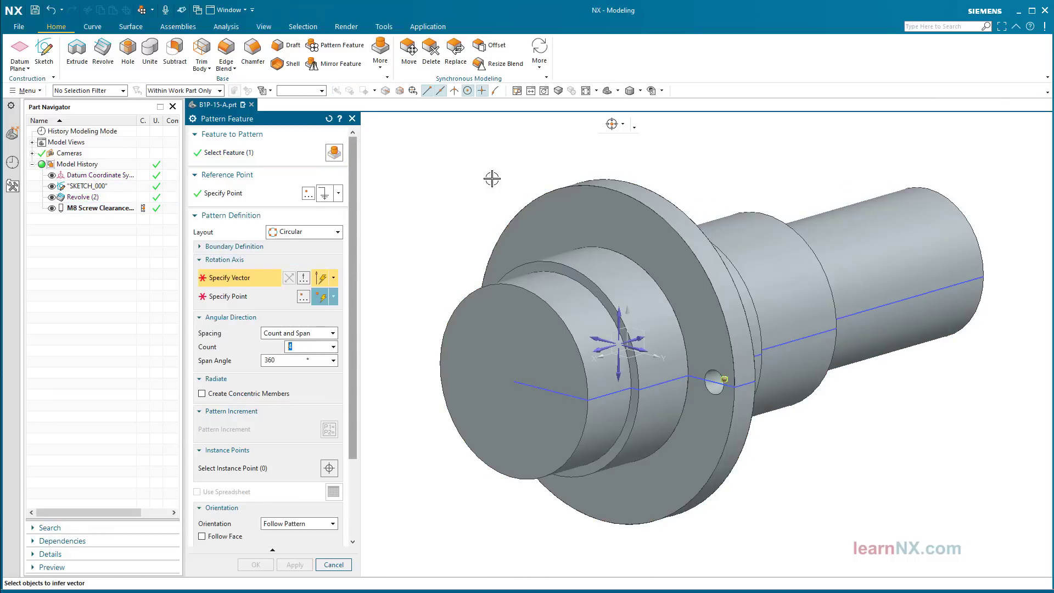
{"action": "left_click", "coordinate": [627, 188]}
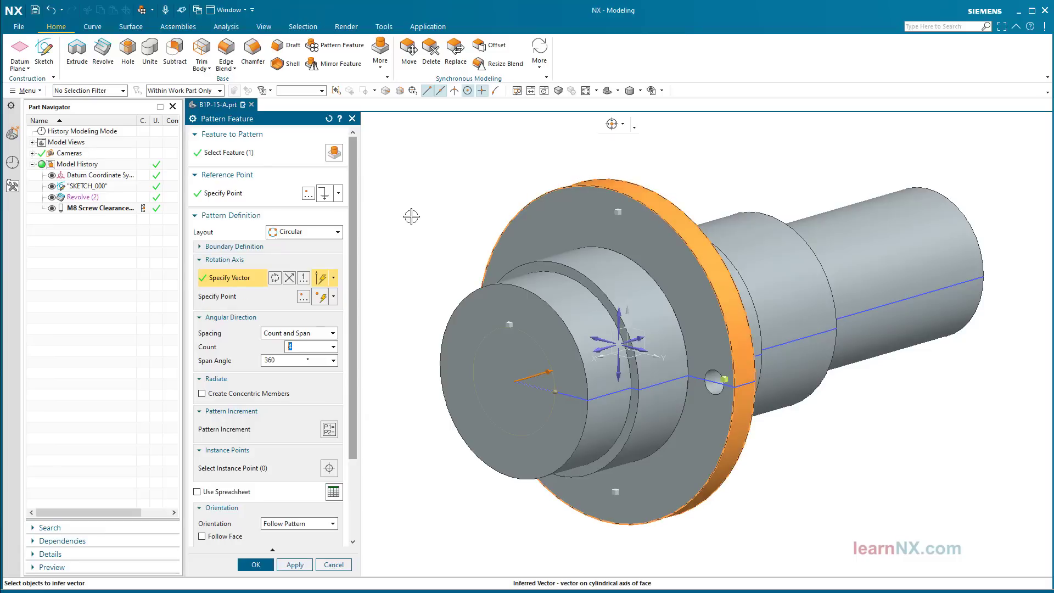
{"action": "type", "text": "8"}
{"action": "key", "text": "Return"}
{"action": "middle_click", "coordinate": [412, 216]}
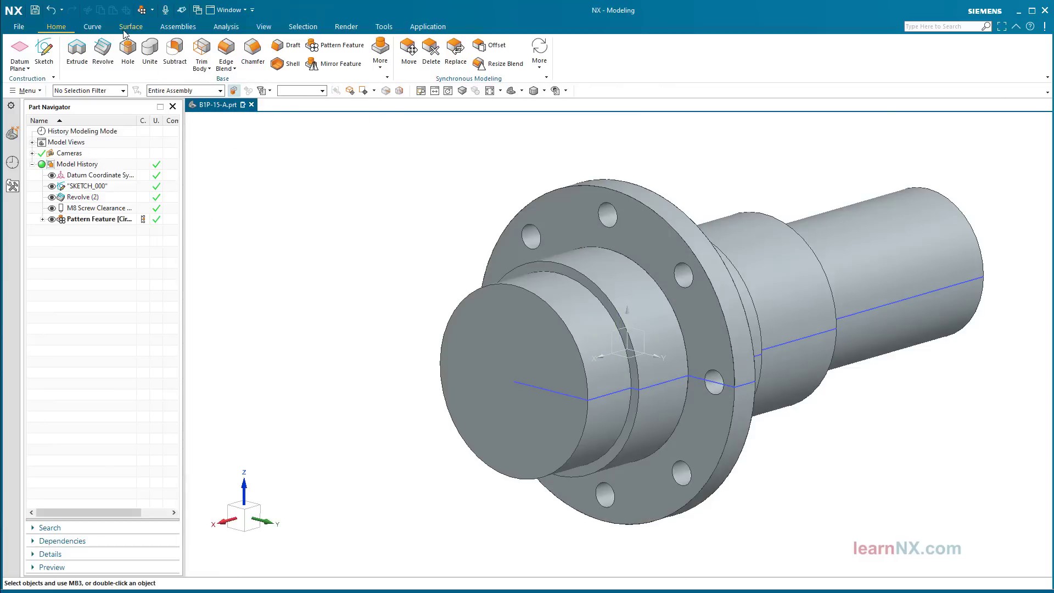
Set up a new custom-size hole of 8.5 mm diameter with a start chamfer of 2.25 mm offset and 60° angle
{"action": "left_click", "coordinate": [125, 49]}
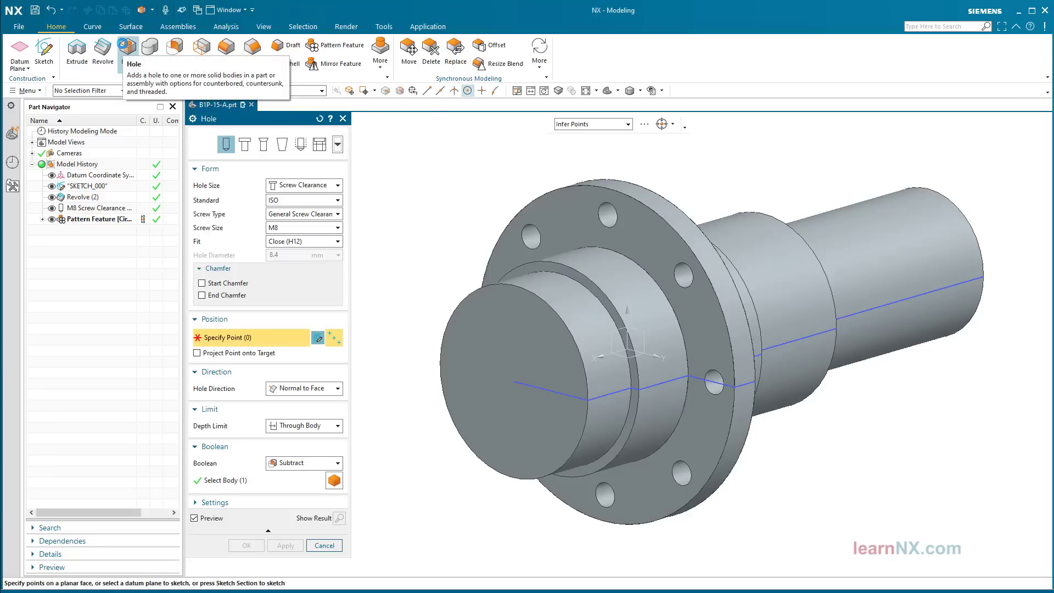
{"action": "left_click", "coordinate": [299, 187]}
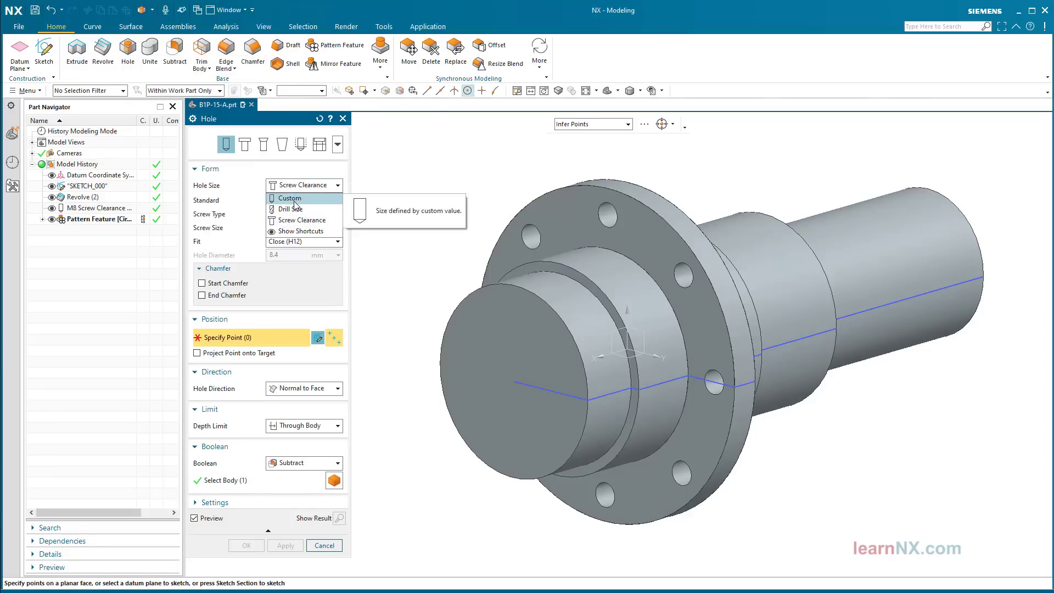
{"action": "left_click", "coordinate": [295, 201]}
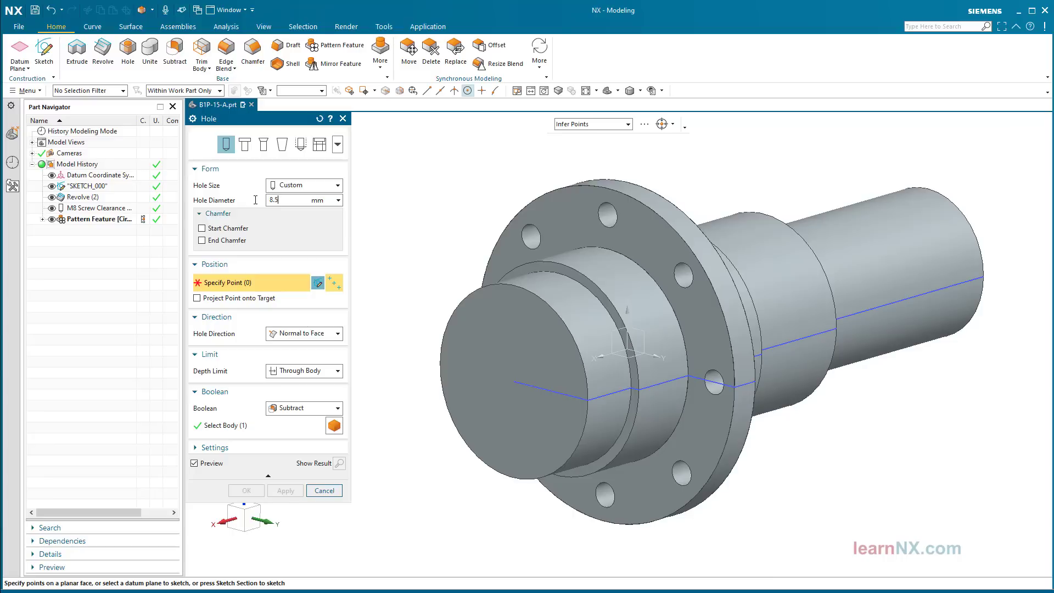
{"action": "left_click", "coordinate": [201, 228]}
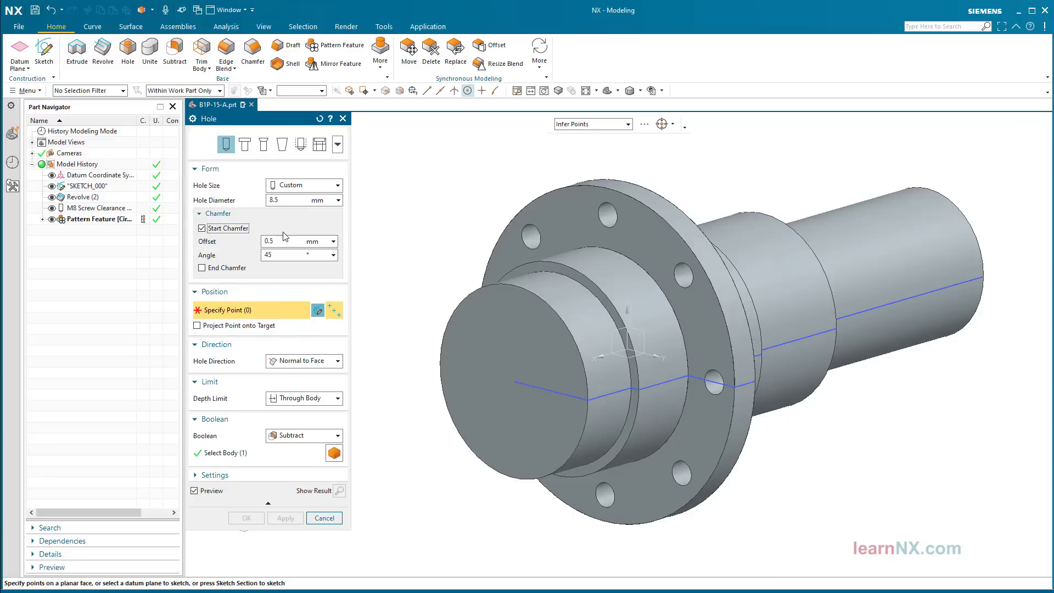
{"action": "left_click", "coordinate": [279, 242]}
{"action": "type", "text": "2.25"}
{"action": "left_click", "coordinate": [277, 256]}
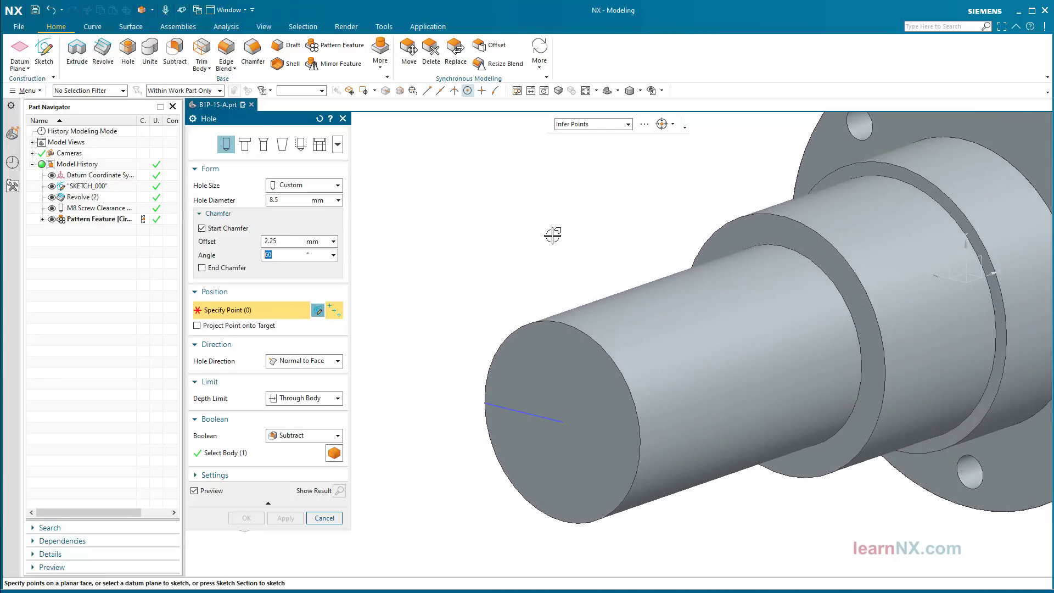
Position the hole at the centre of the long shaft section's end face and limit its depth to a value of 7 mm
{"action": "left_click", "coordinate": [563, 324]}
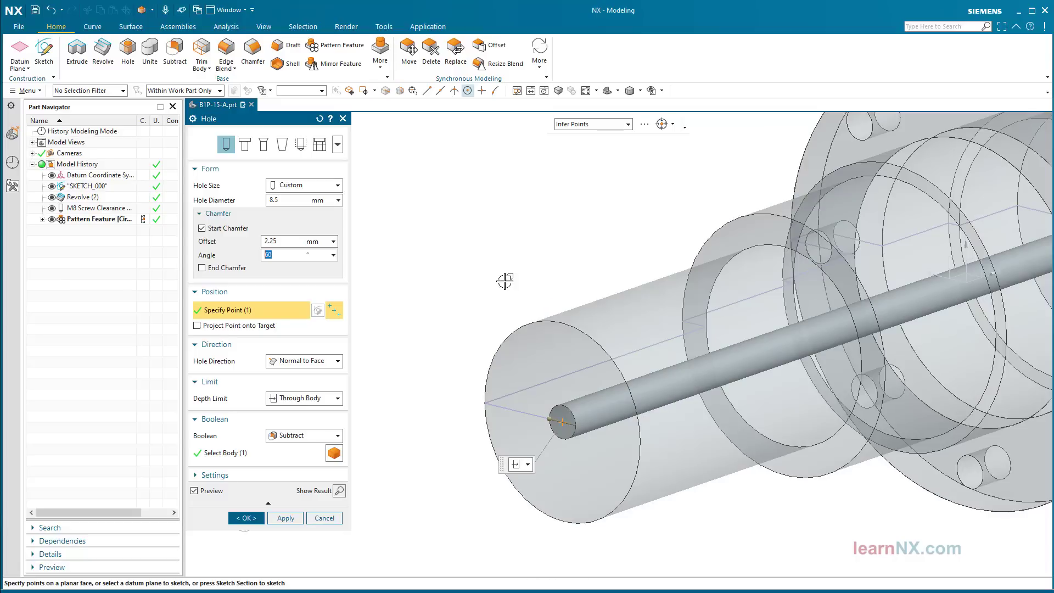
{"action": "left_click", "coordinate": [321, 399]}
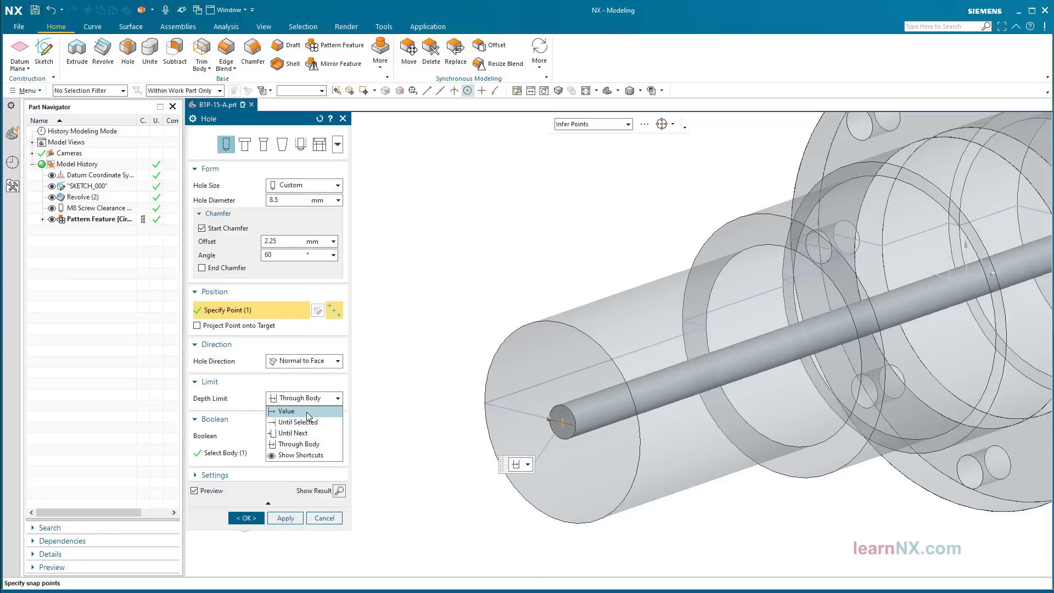
{"action": "left_click", "coordinate": [307, 412]}
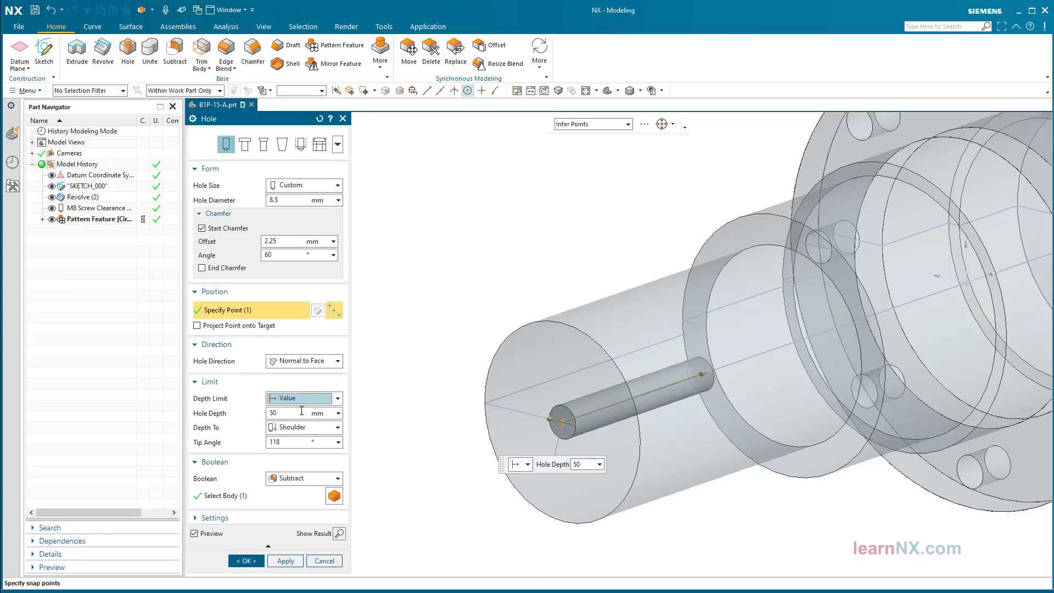
{"action": "left_click", "coordinate": [283, 415]}
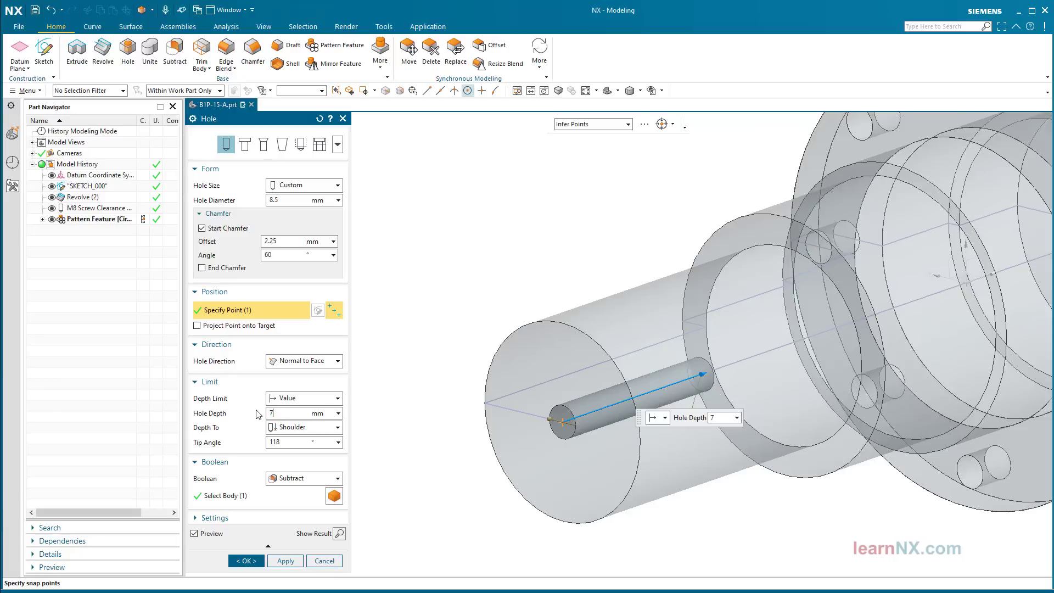
{"action": "key", "text": "Return"}
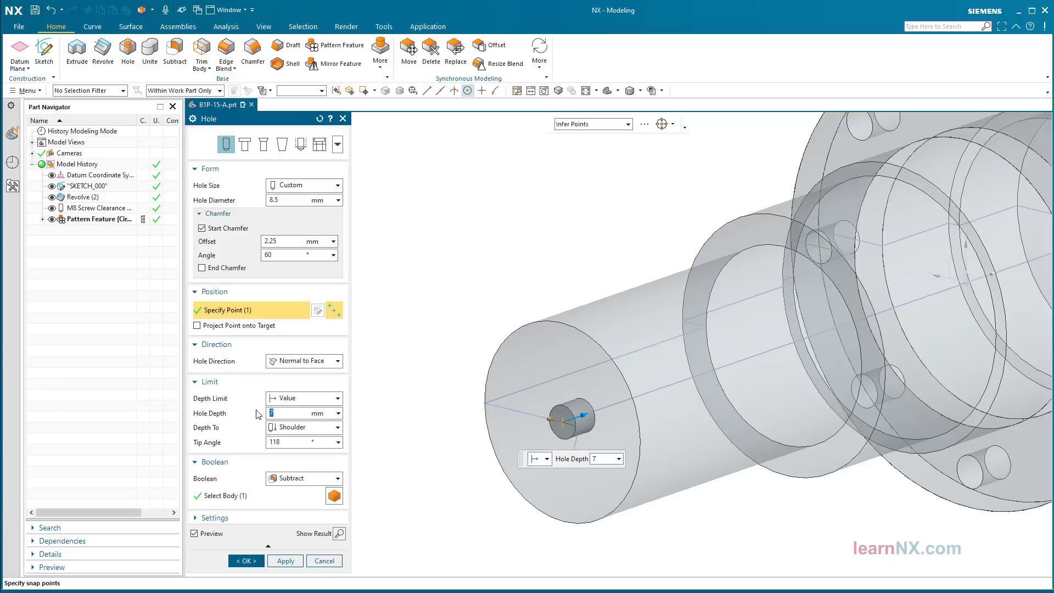
Set the hole diameter to 4 mm and create the chamfered centre hole in the shaft end
{"action": "left_click", "coordinate": [291, 198]}
{"action": "type", "text": "4"}
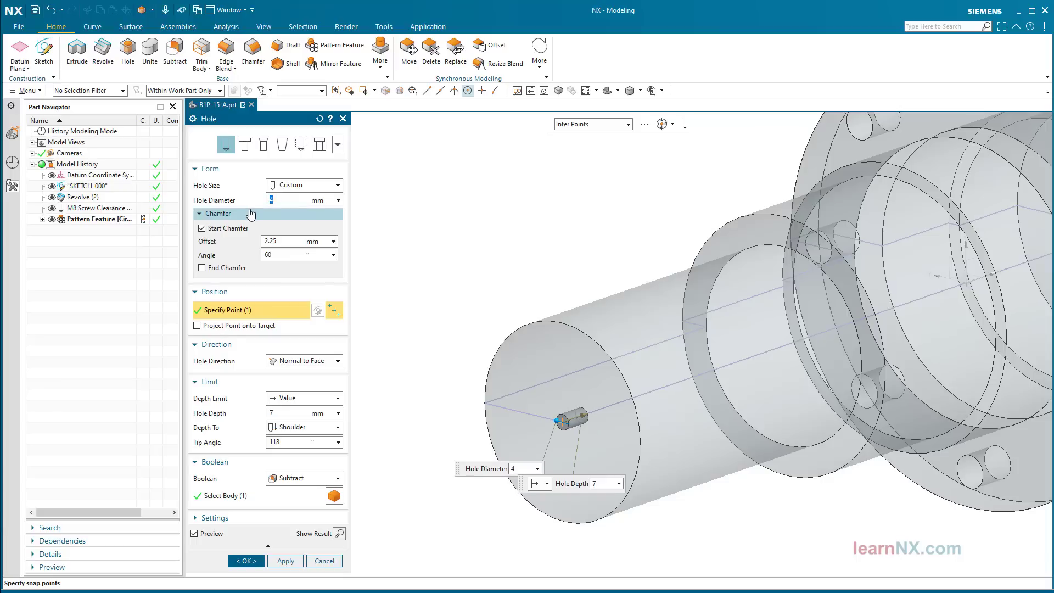
{"action": "left_click", "coordinate": [243, 561]}
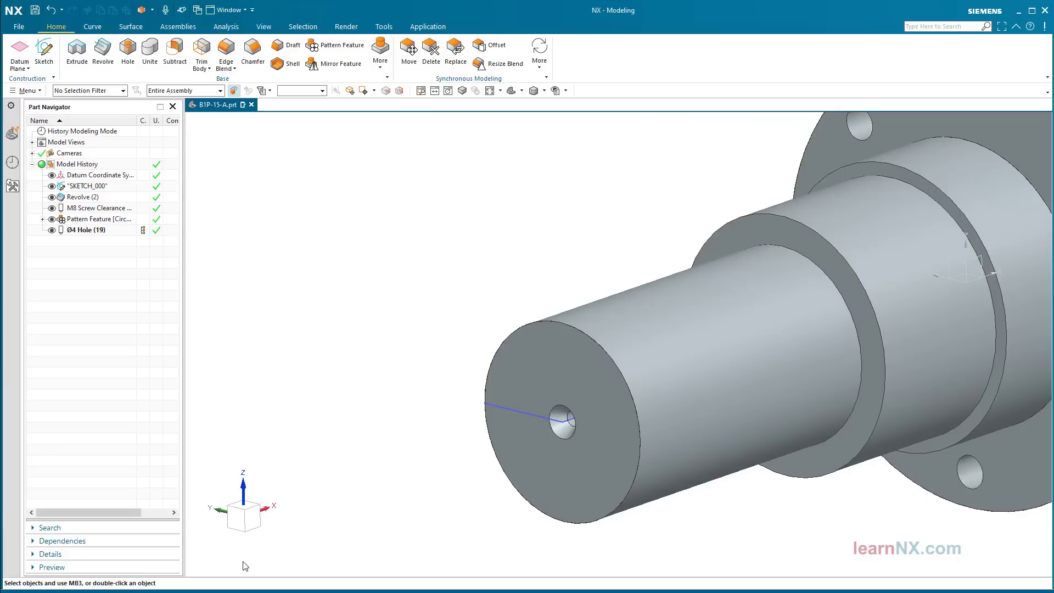
Create a datum plane tangent to the long shaft section's cylindrical face, at 0° to the XY plane of the datum coordinate system
{"action": "key", "text": "ctrl+f"}
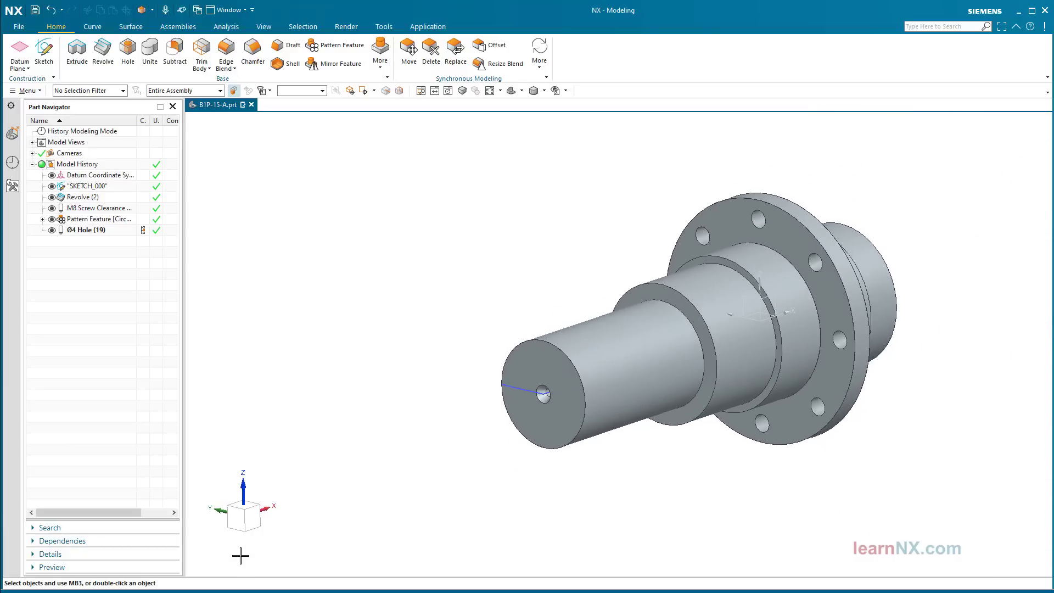
{"action": "left_click", "coordinate": [24, 52]}
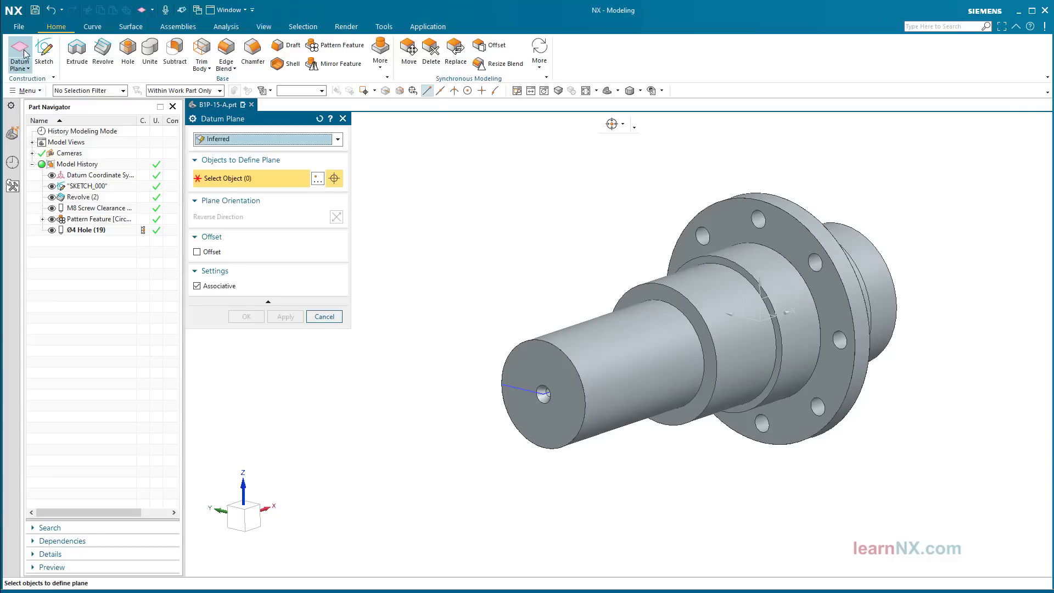
{"action": "left_click", "coordinate": [606, 324]}
{"action": "middle_click_drag", "start_coordinate": [517, 235], "coordinate": [709, 396]}
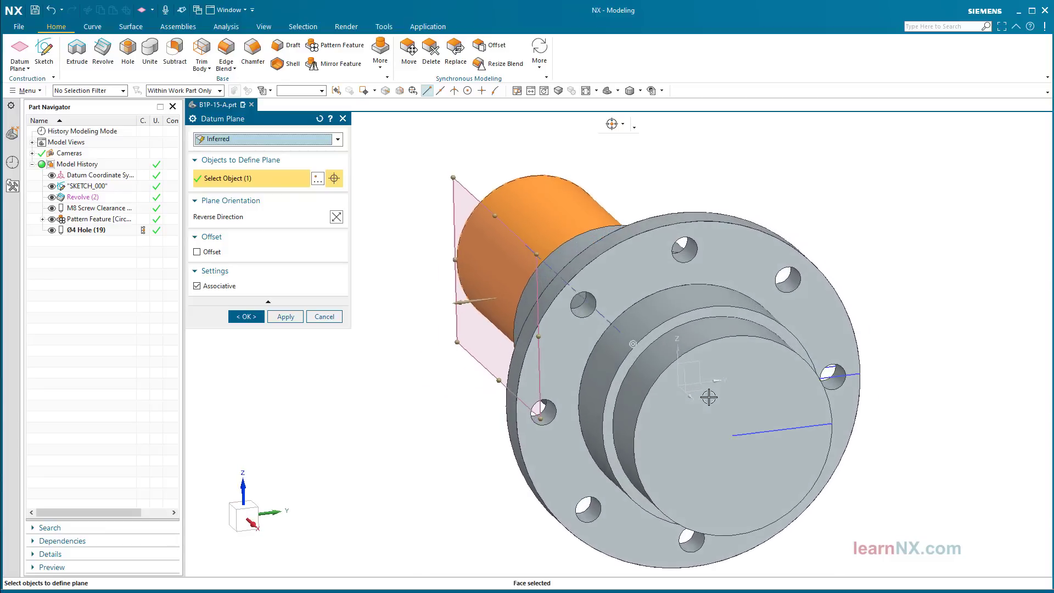
{"action": "left_click", "coordinate": [697, 391]}
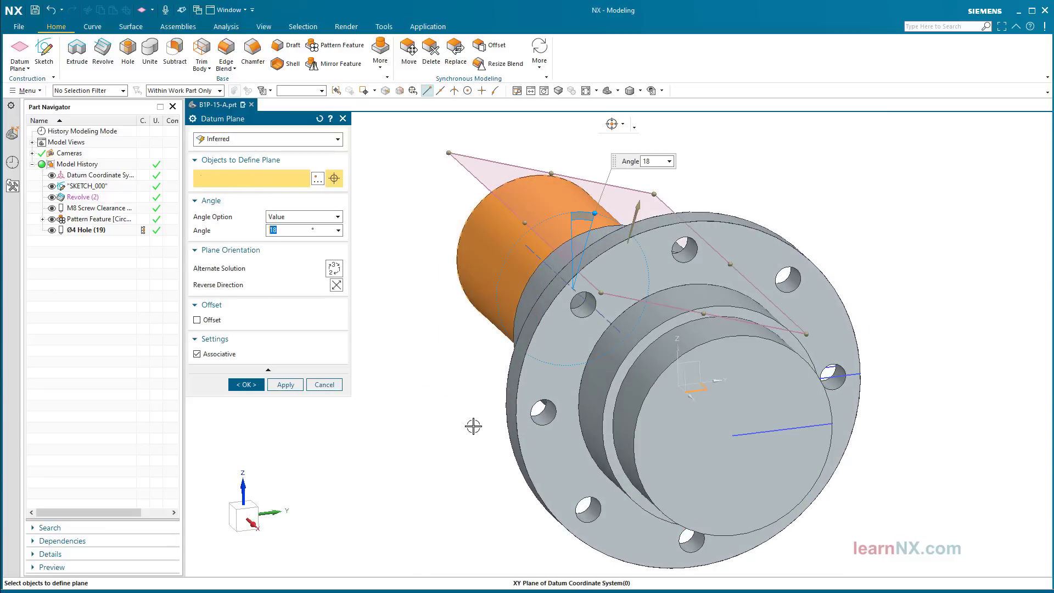
{"action": "middle_click_drag", "start_coordinate": [405, 440], "coordinate": [433, 209]}
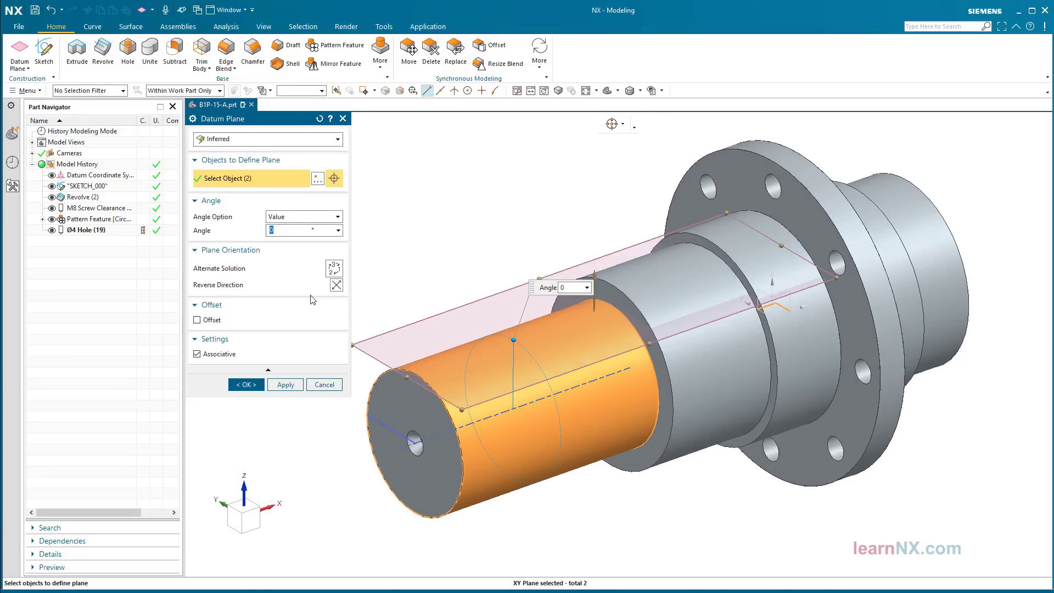
{"action": "left_click", "coordinate": [246, 385]}
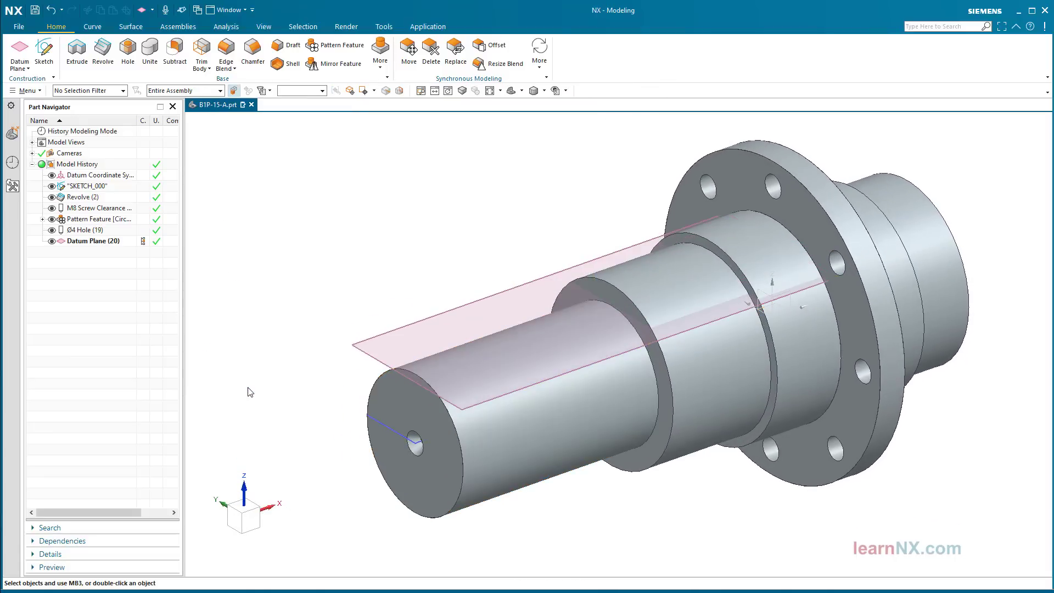
Create a sketch on the datum plane tangent to the long shaft section
{"action": "left_click", "coordinate": [48, 52]}
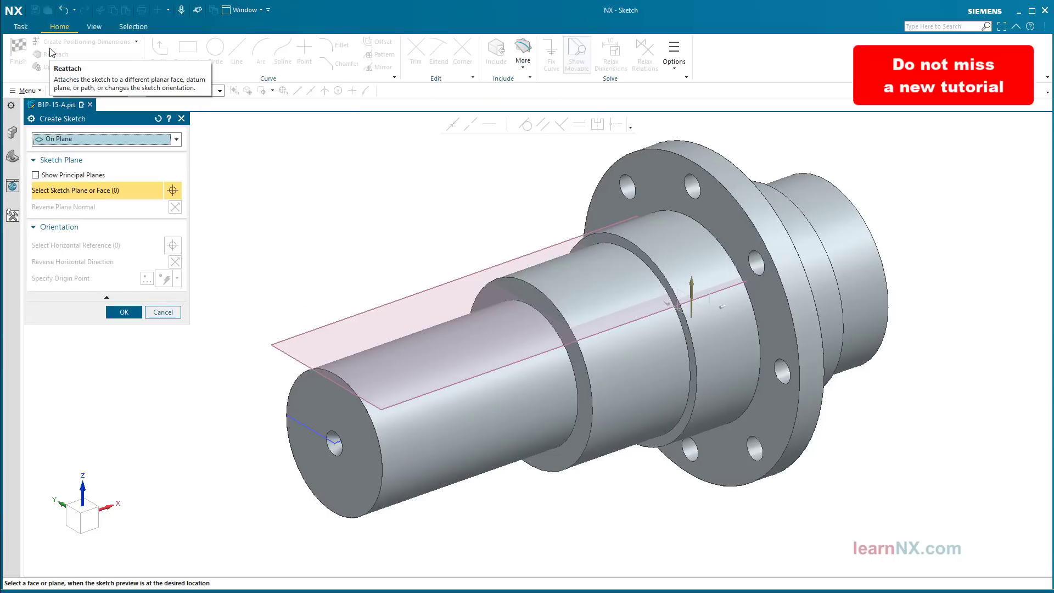
{"action": "left_click", "coordinate": [411, 294]}
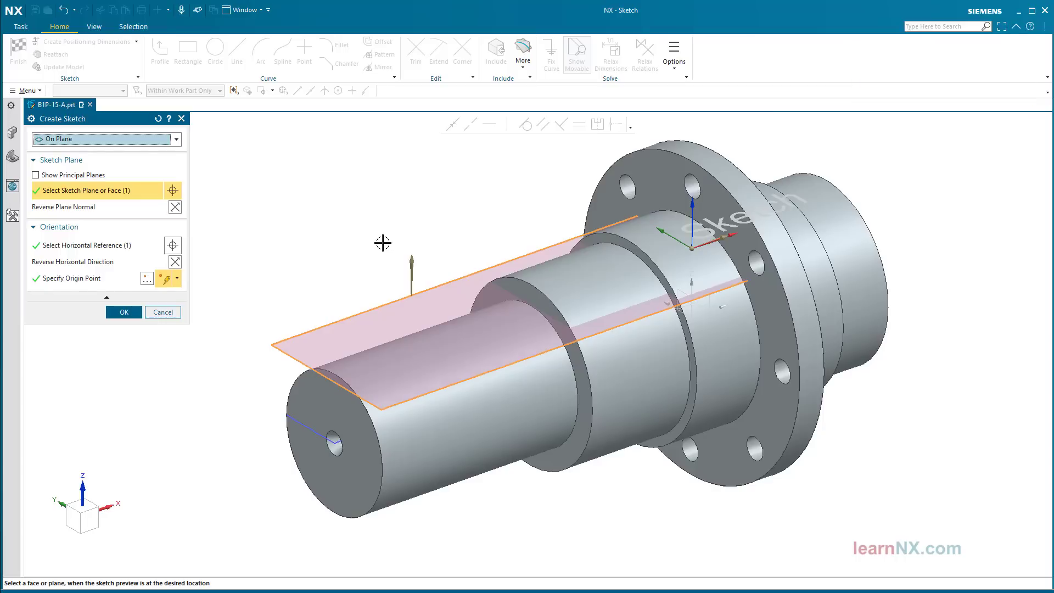
{"action": "left_click", "coordinate": [131, 313]}
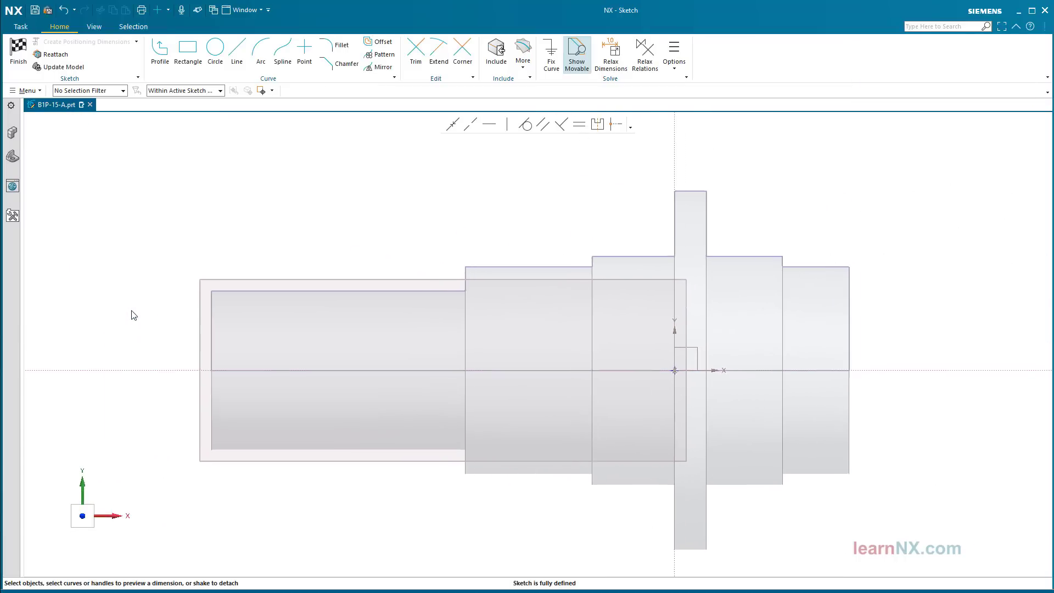
{"action": "scroll", "coordinate": [132, 308], "scroll_direction": "up", "scroll_amount": 3}
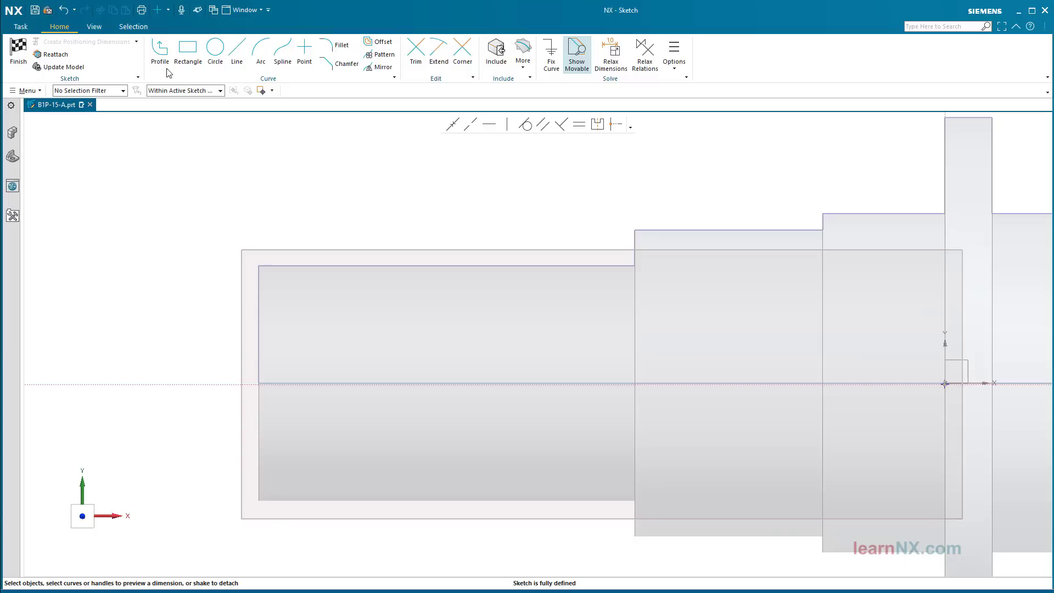
Sketch a closed horizontal slot profile over the long shaft section, with straight sides about 32.5 mm long and about 16.9 mm apart
{"action": "left_click", "coordinate": [163, 55]}
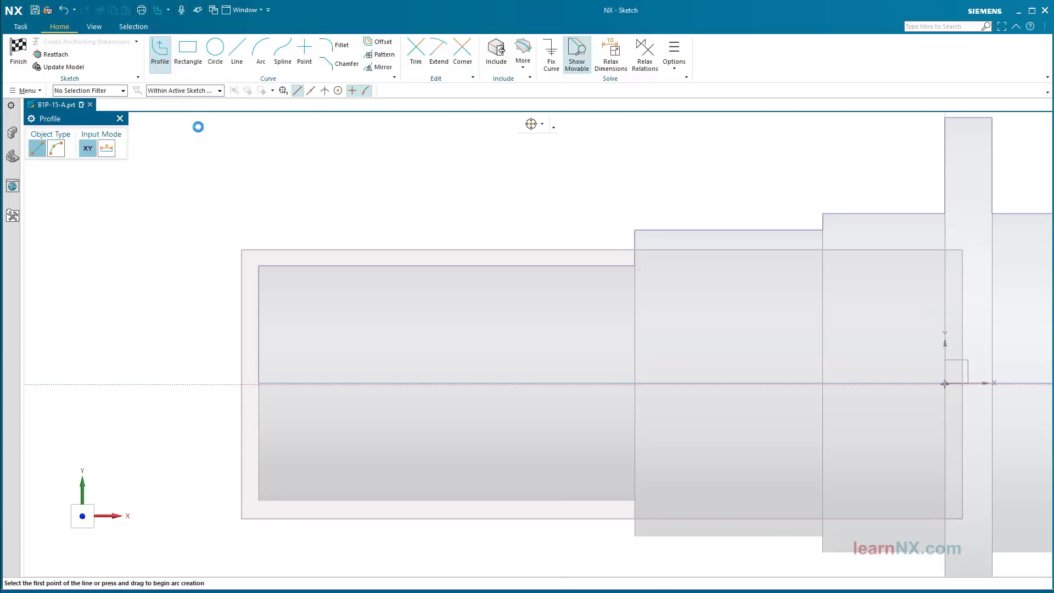
{"action": "scroll", "coordinate": [346, 414], "scroll_direction": "up", "scroll_amount": 2}
{"action": "left_click", "coordinate": [297, 359]}
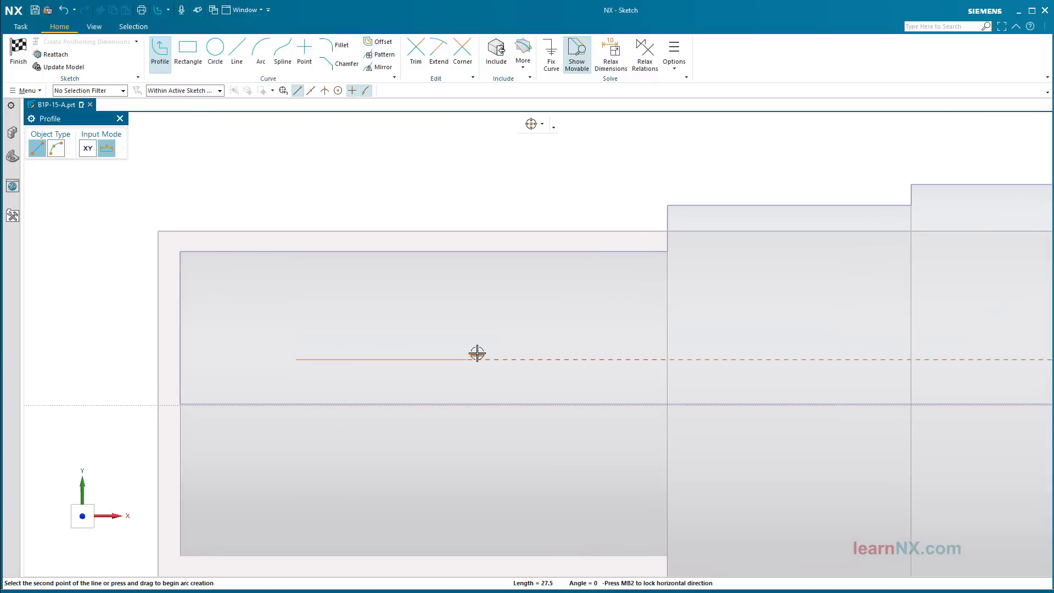
{"action": "left_click", "coordinate": [494, 359]}
{"action": "left_click_drag", "start_coordinate": [493, 360], "coordinate": [534, 393]}
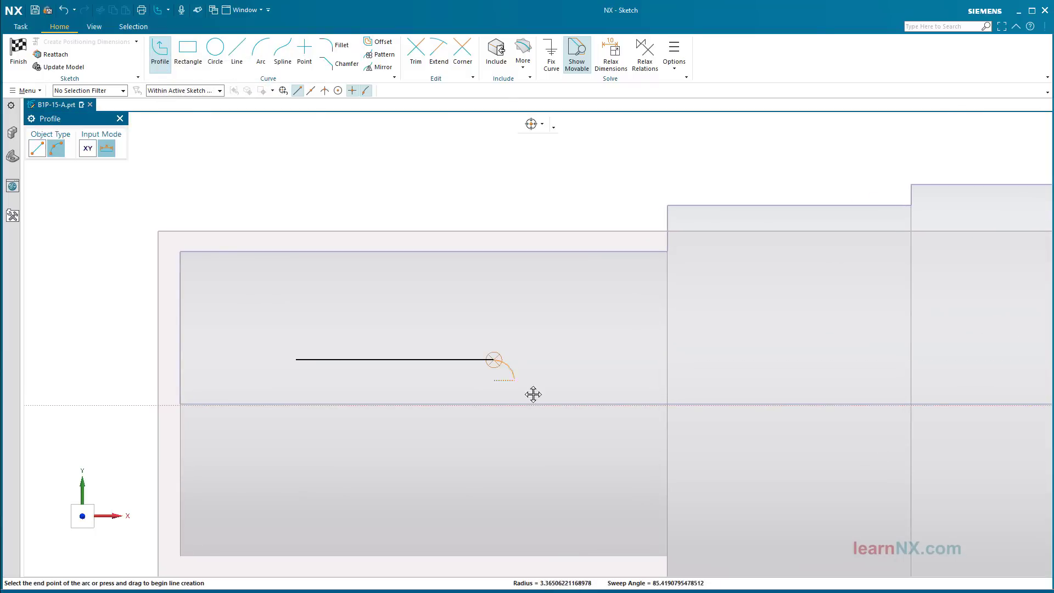
{"action": "left_click", "coordinate": [494, 462]}
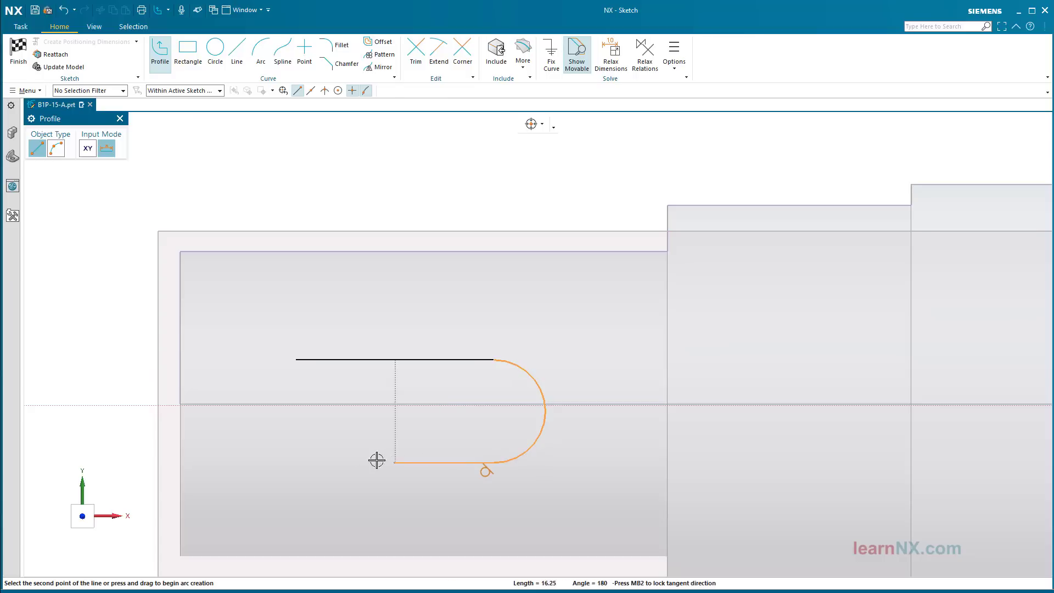
{"action": "left_click", "coordinate": [296, 463]}
{"action": "left_click_drag", "start_coordinate": [297, 463], "coordinate": [238, 445]}
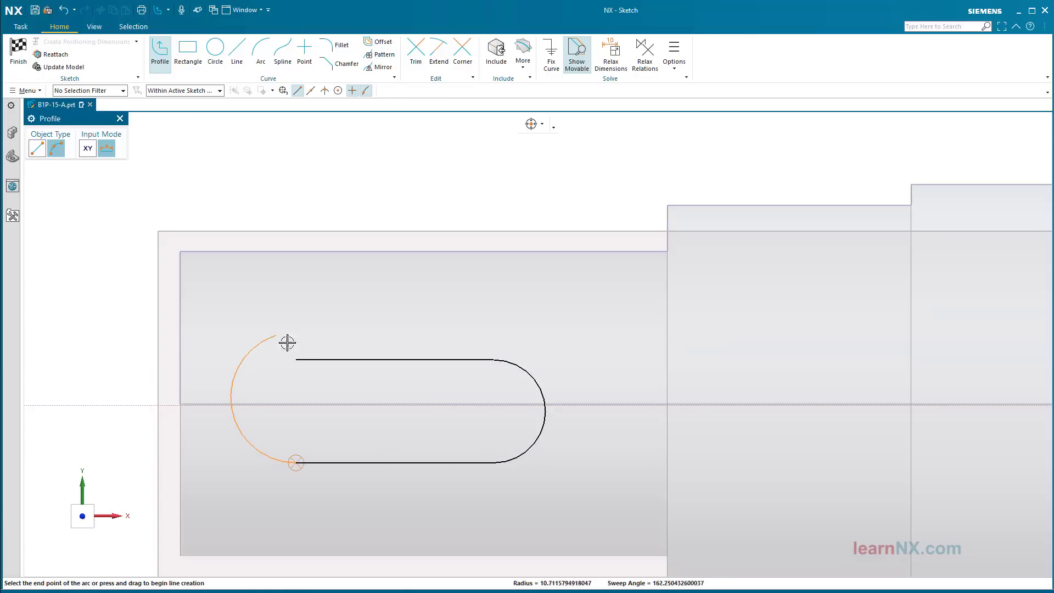
{"action": "left_click", "coordinate": [297, 360]}
{"action": "key", "text": "Escape"}
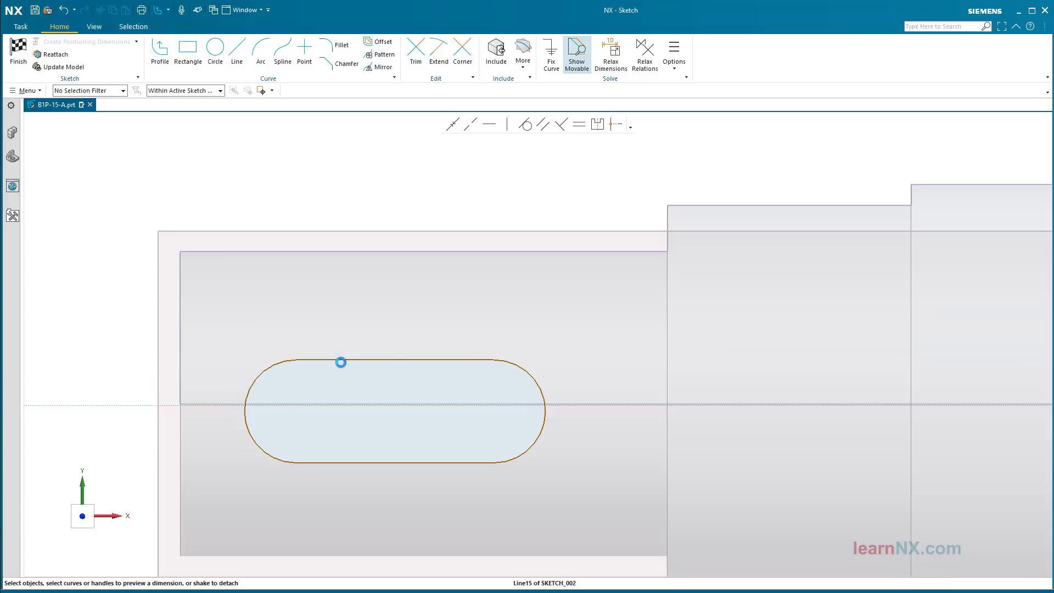
Dimension the distance between the slot's two straight sides and set it to 16 mm
{"action": "left_click", "coordinate": [341, 360]}
{"action": "left_click", "coordinate": [323, 464]}
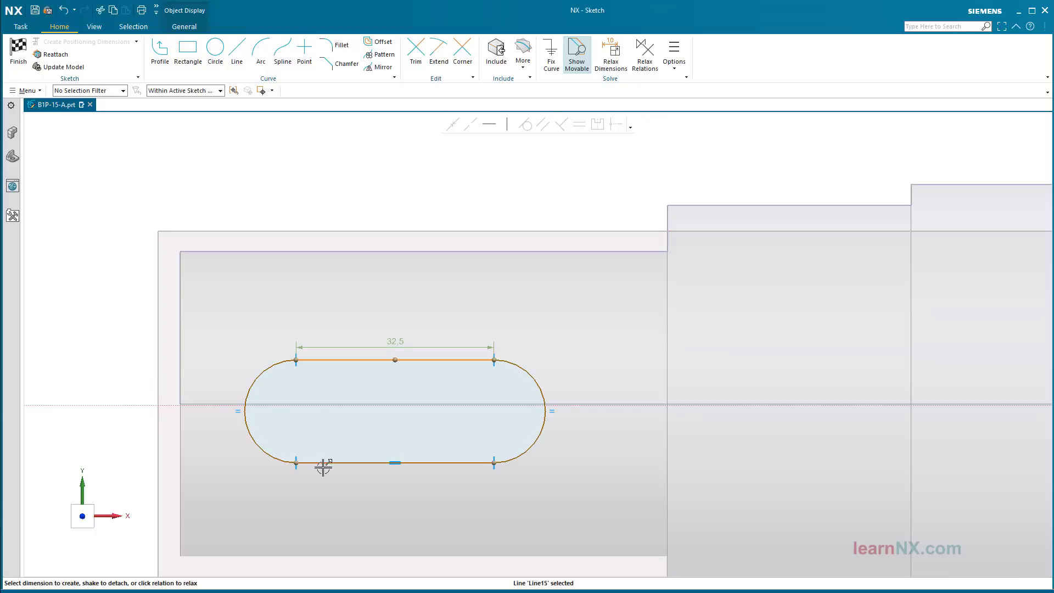
{"action": "left_click", "coordinate": [327, 418]}
{"action": "type", "text": "16"}
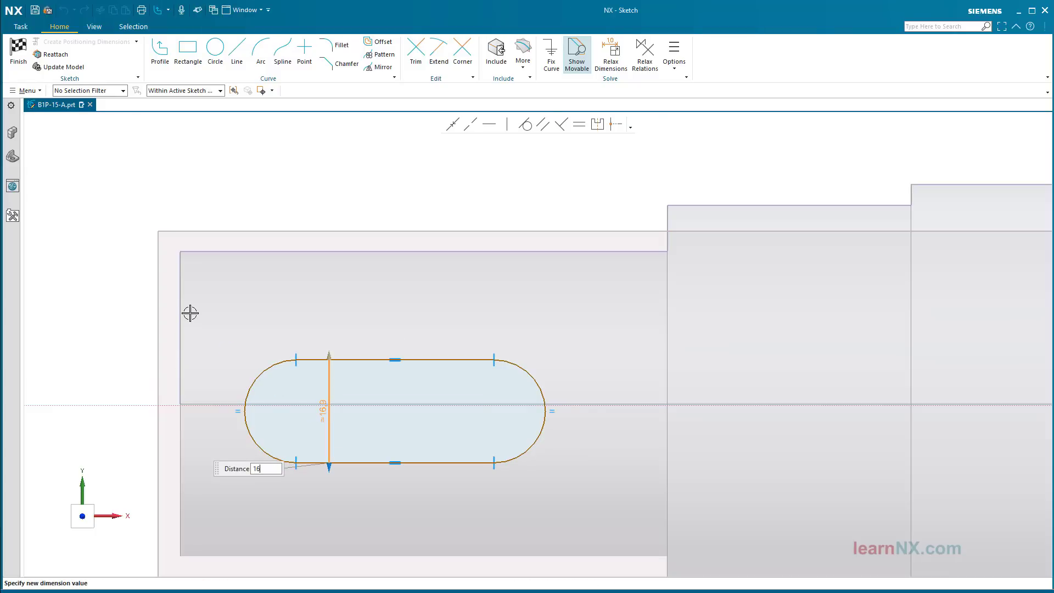
{"action": "key", "text": "Return"}
{"action": "key", "text": "Return"}
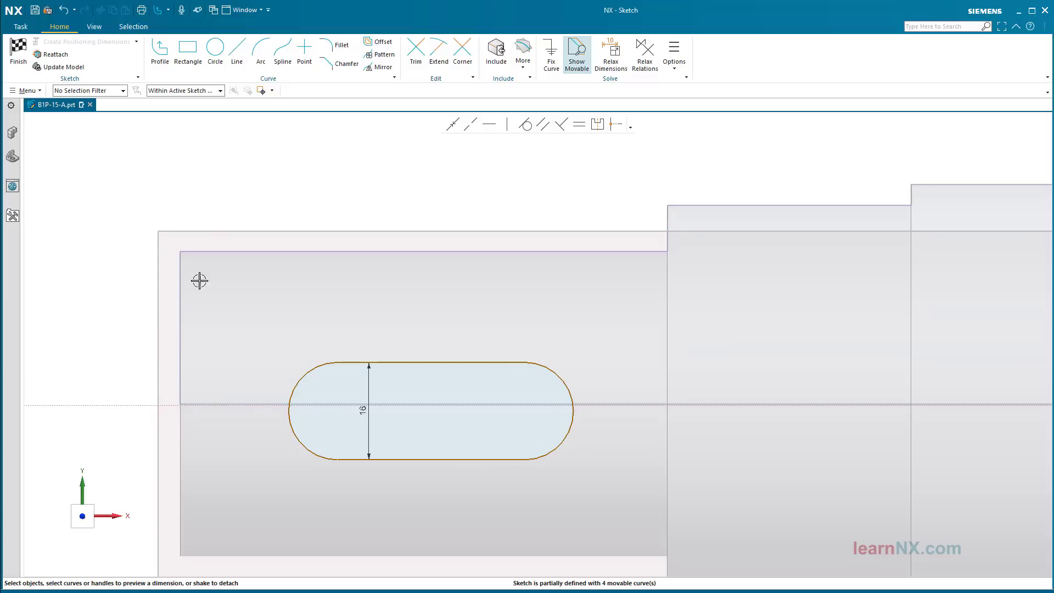
Widen the selection scope to Within Work Part Only and set the distance from the shaft's end edge to the slot's nearest arc to 5 mm
{"action": "left_click", "coordinate": [207, 91]}
{"action": "left_click", "coordinate": [192, 116]}
{"action": "left_click", "coordinate": [181, 375]}
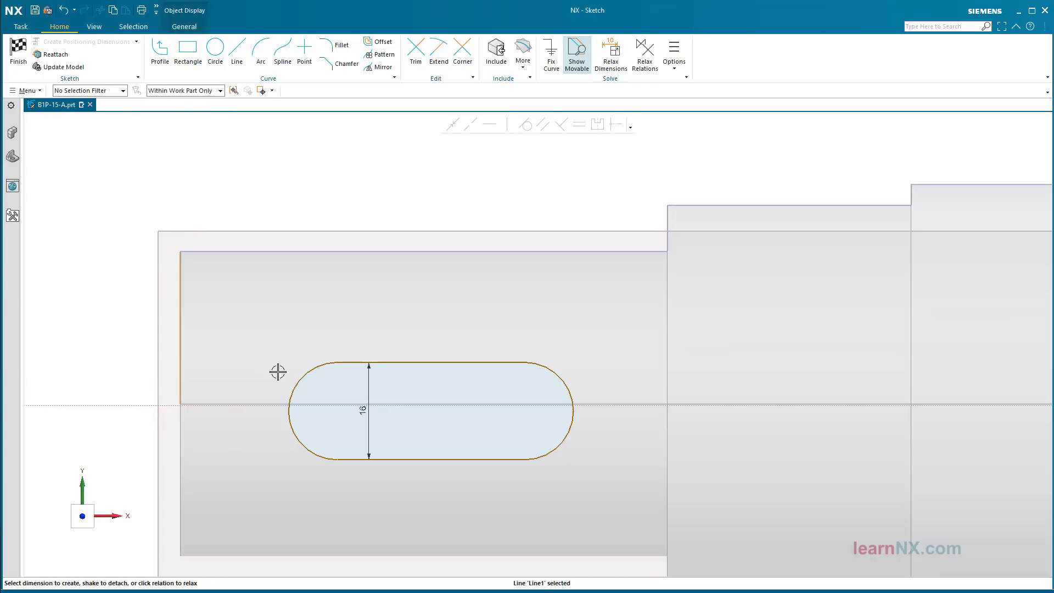
{"action": "left_click", "coordinate": [292, 388]}
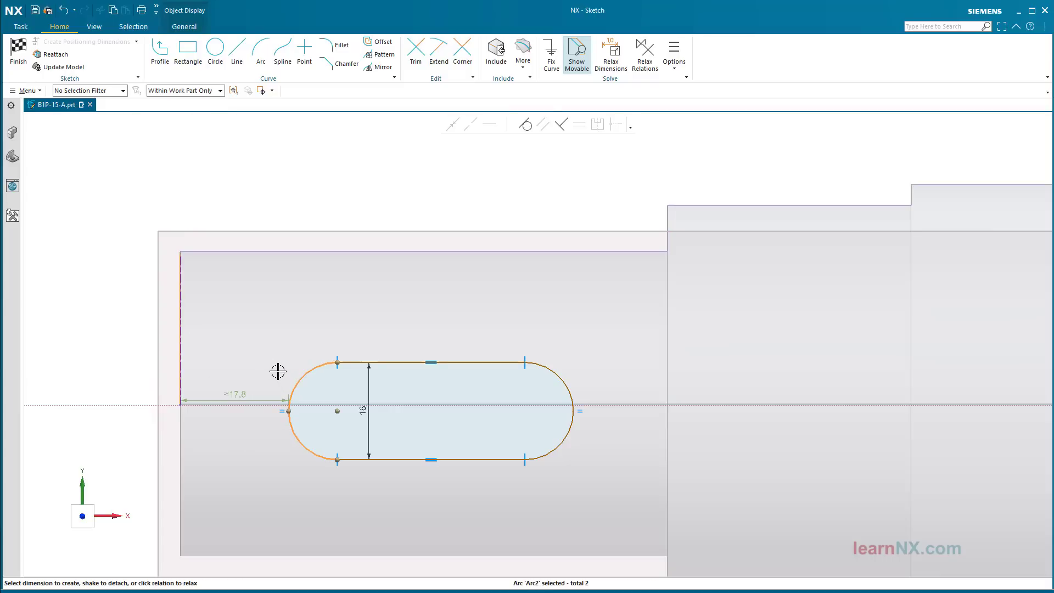
{"action": "left_click", "coordinate": [235, 390]}
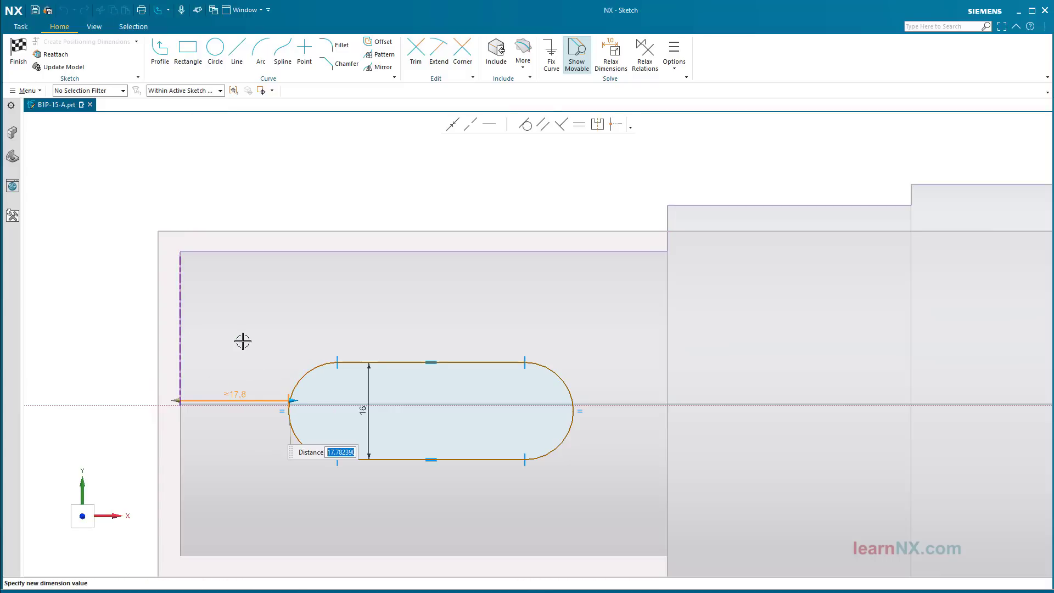
{"action": "type", "text": "5"}
{"action": "key", "text": "Return"}
{"action": "middle_click", "coordinate": [244, 344]}
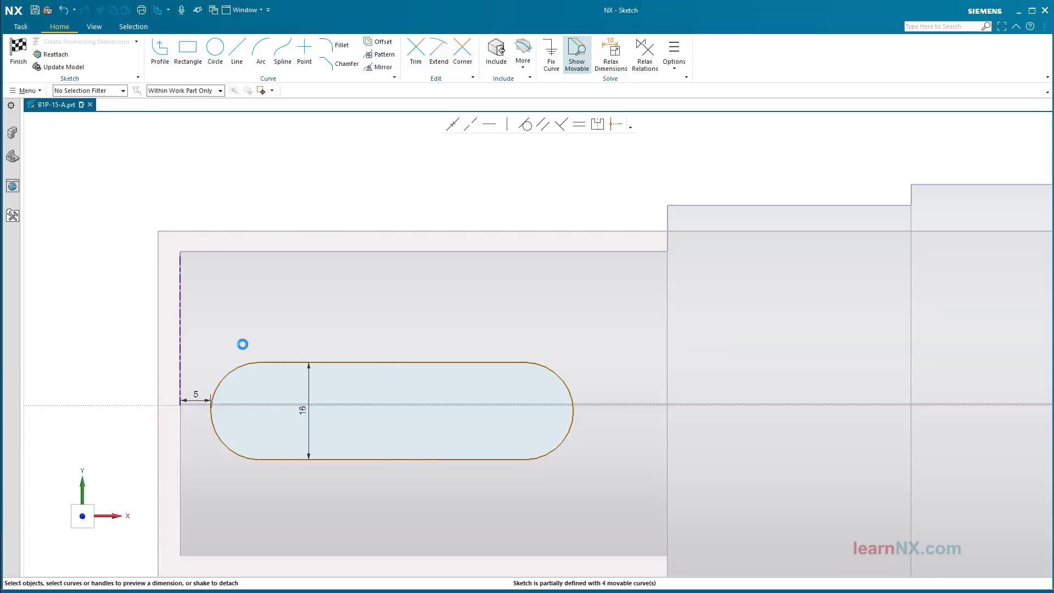
Set the slot's overall length across both arcs to 70 mm, and complete the sketch with the slot centred on the shaft axis
{"action": "left_click", "coordinate": [220, 383]}
{"action": "left_click", "coordinate": [569, 388]}
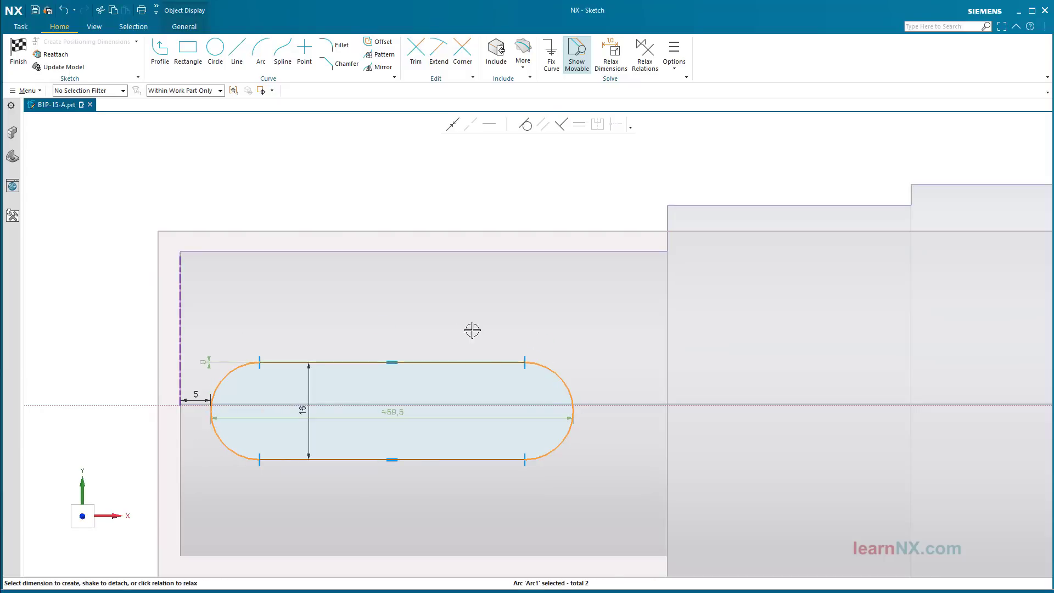
{"action": "left_click", "coordinate": [387, 401]}
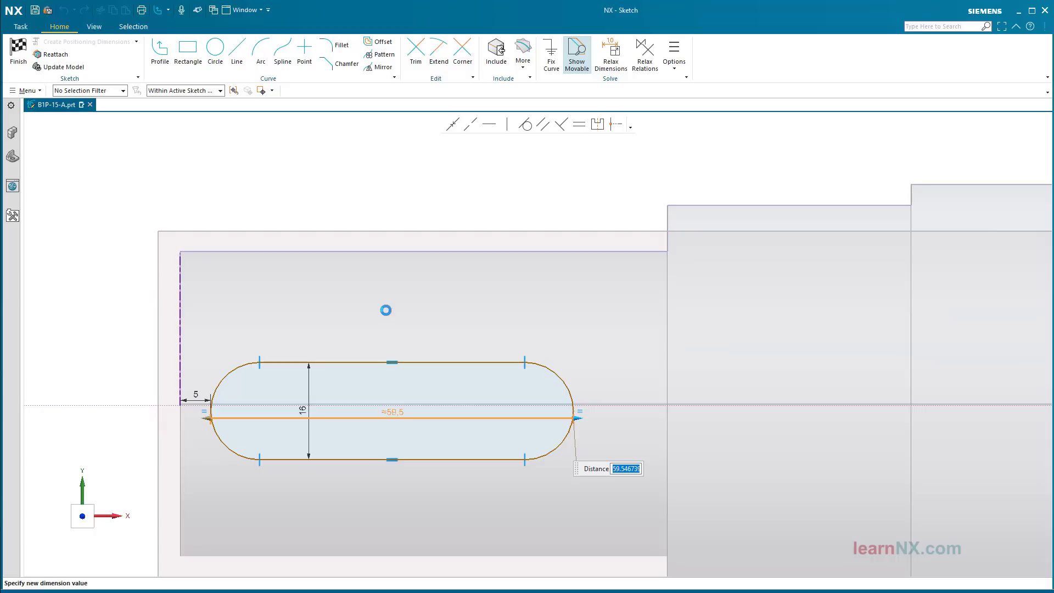
{"action": "type", "text": "70"}
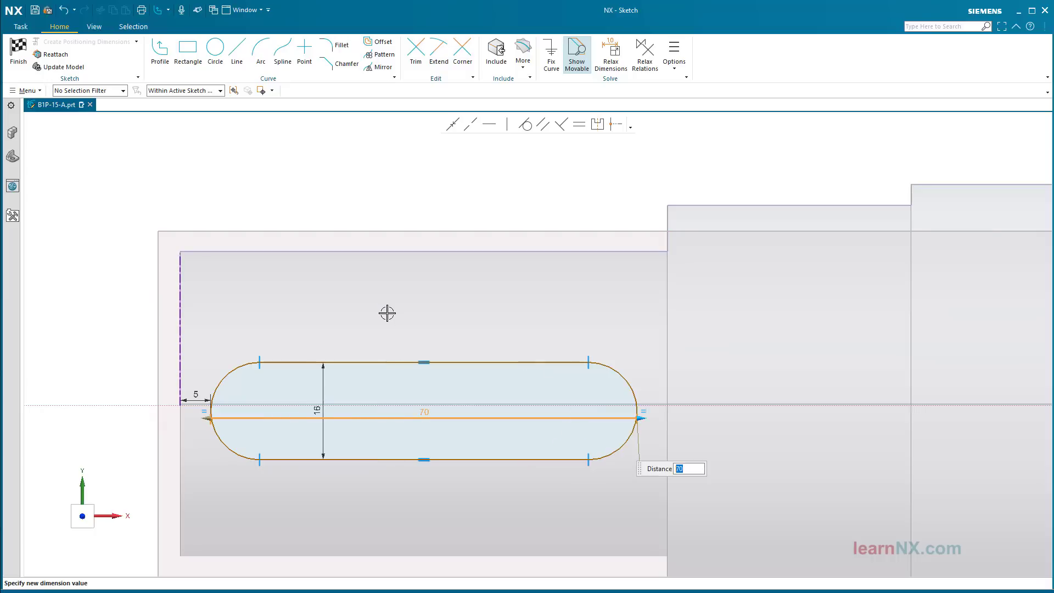
{"action": "key", "text": "Return"}
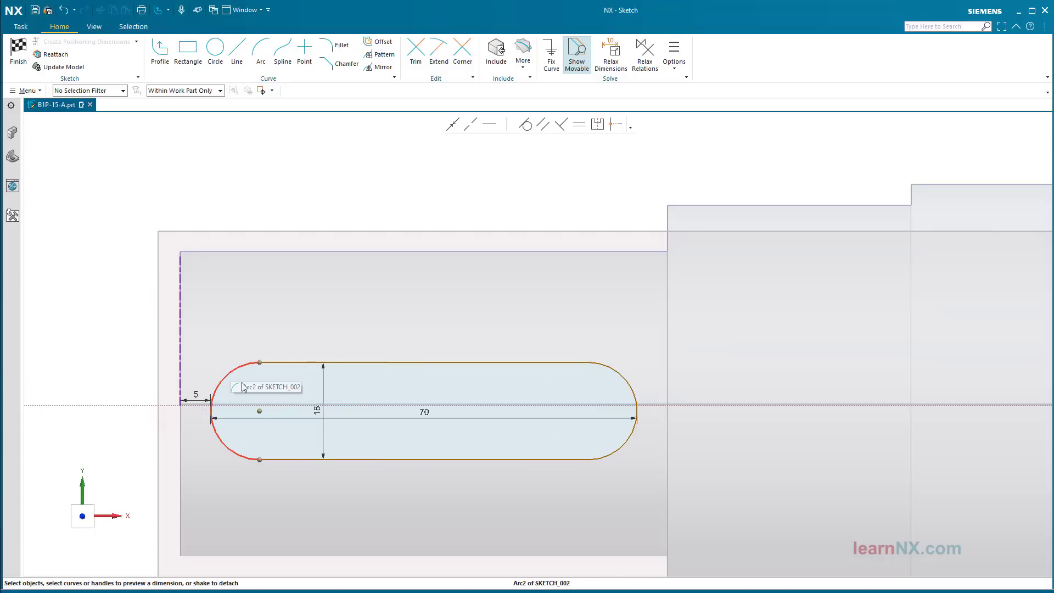
{"action": "left_click_drag", "start_coordinate": [259, 411], "coordinate": [262, 406]}
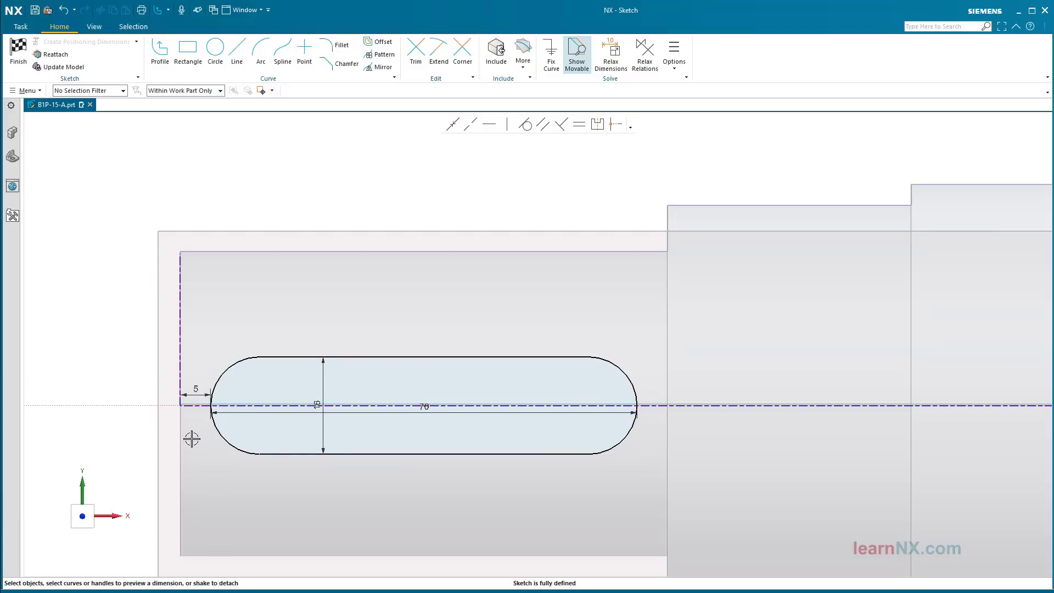
{"action": "left_click", "coordinate": [22, 51]}
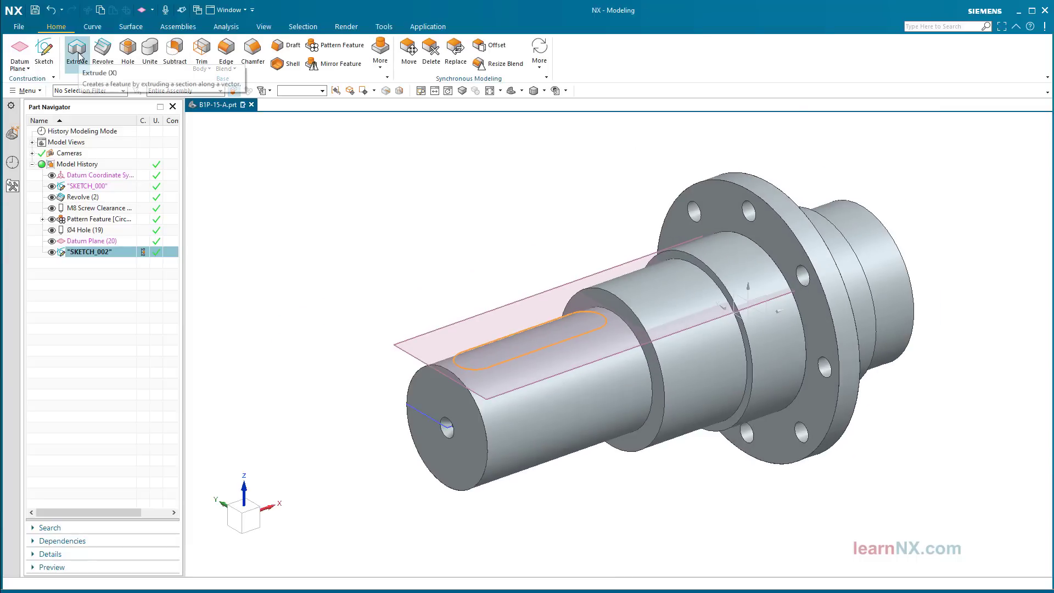
Extrude the slot sketch 3.8 mm into the shaft with the direction reversed, subtracting it as a keyway
{"action": "left_click", "coordinate": [77, 52]}
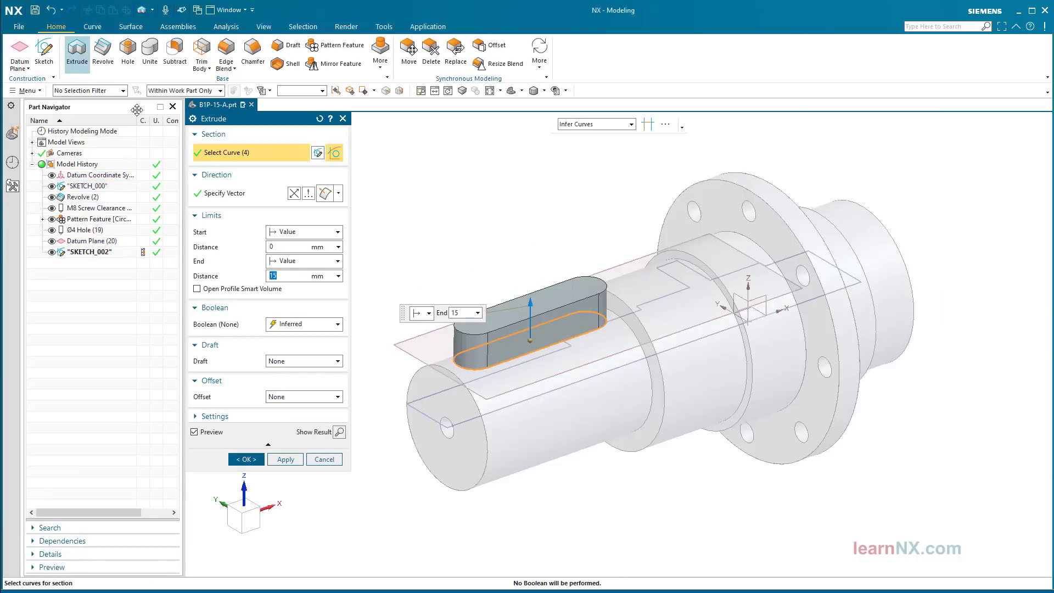
{"action": "left_click", "coordinate": [293, 195]}
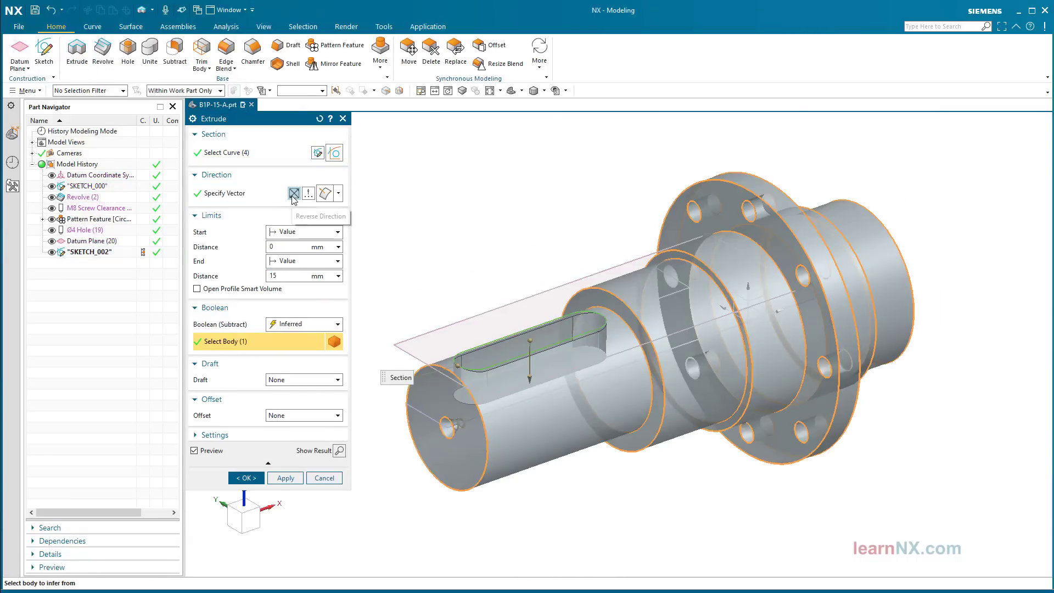
{"action": "left_click", "coordinate": [286, 276]}
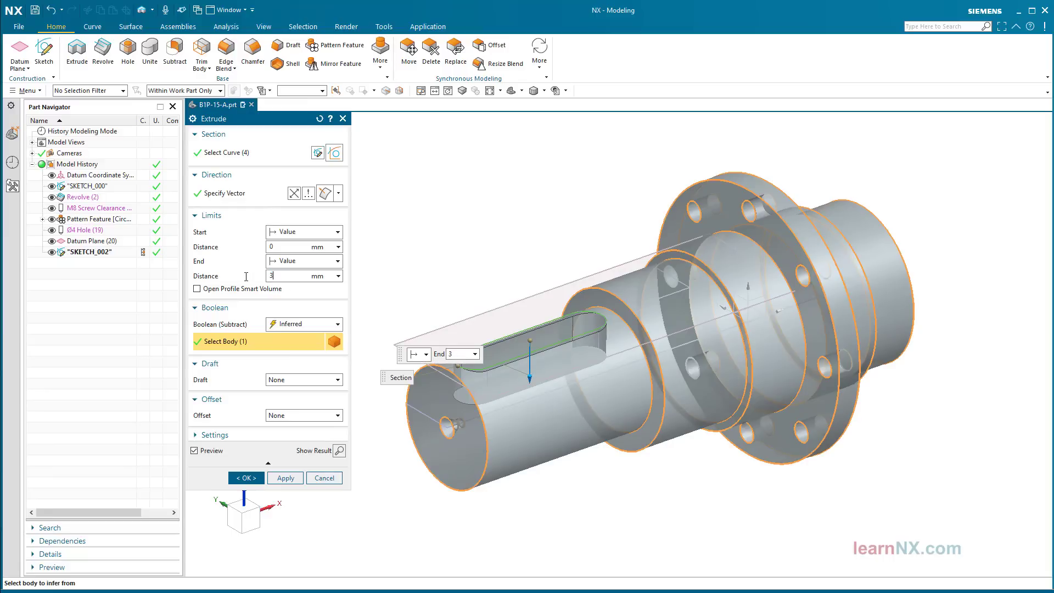
{"action": "key", "text": "Return"}
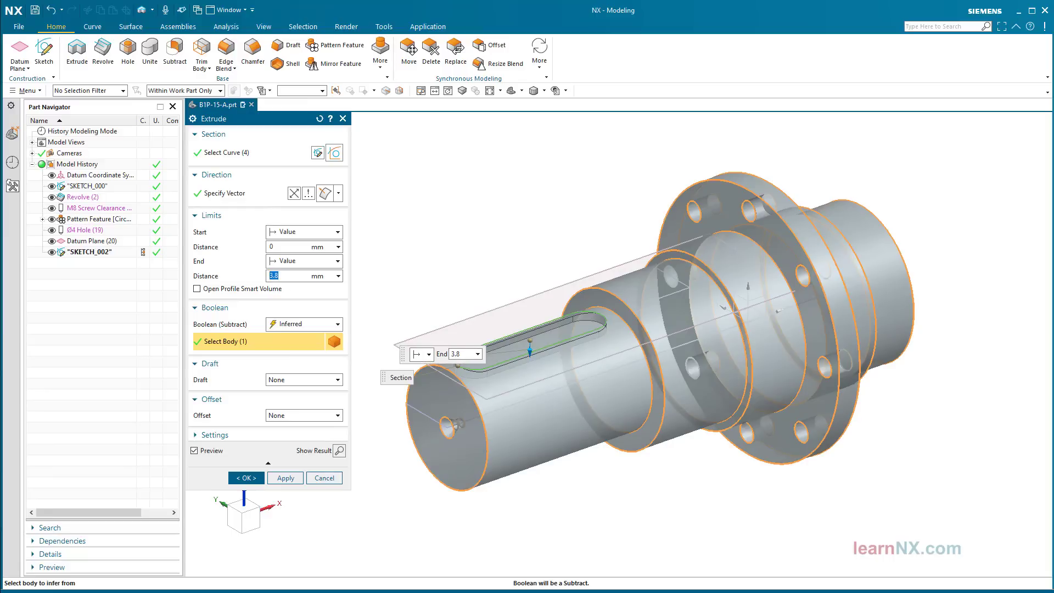
{"action": "key", "text": "Return"}
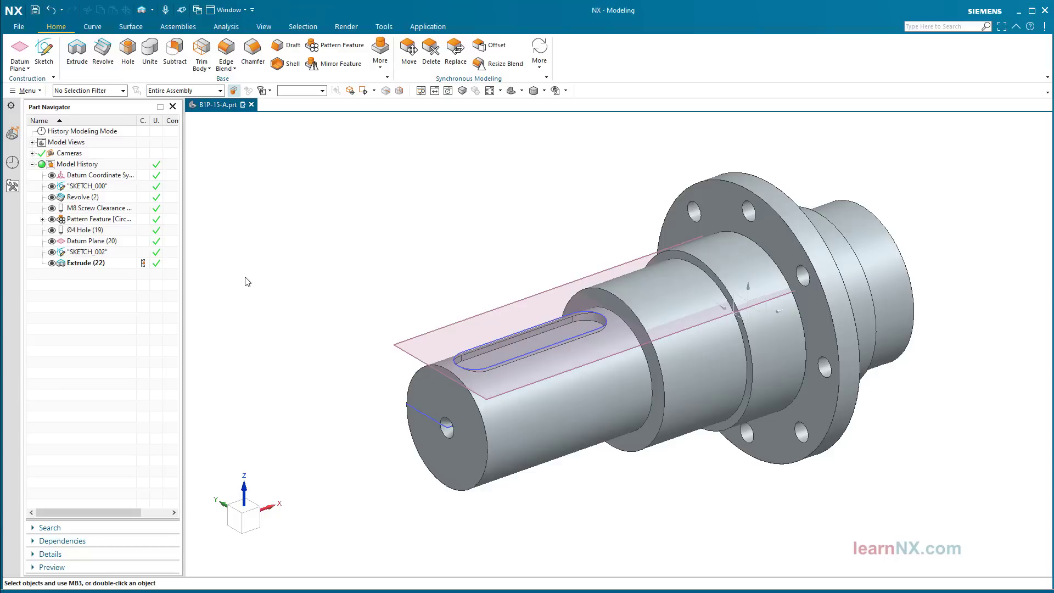
Chamfer the outer circular edges at both ends of the shaft with a symmetric 2 mm distance
{"action": "left_click", "coordinate": [252, 48]}
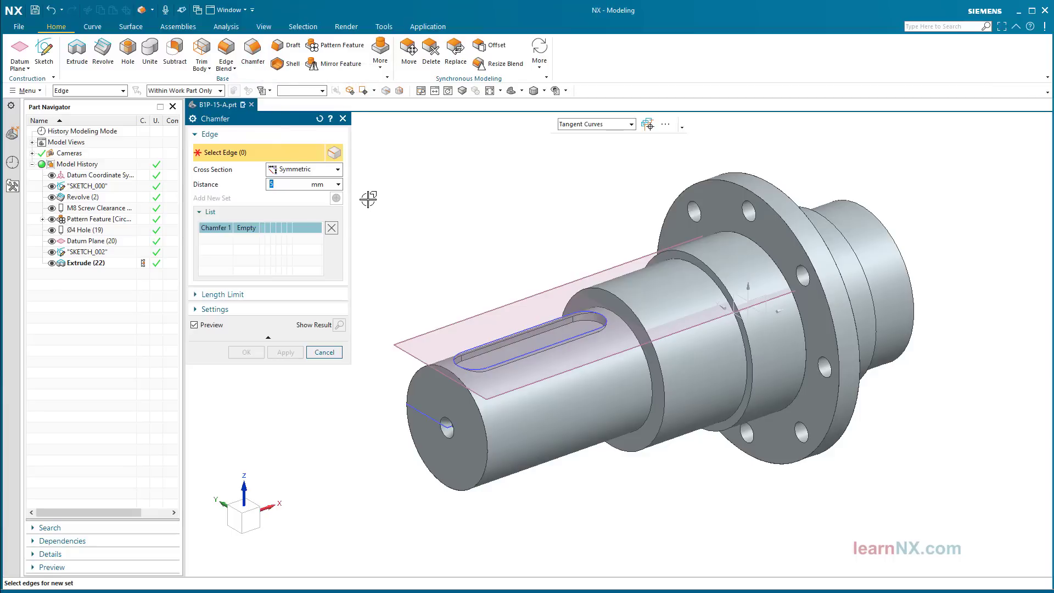
{"action": "type", "text": "2"}
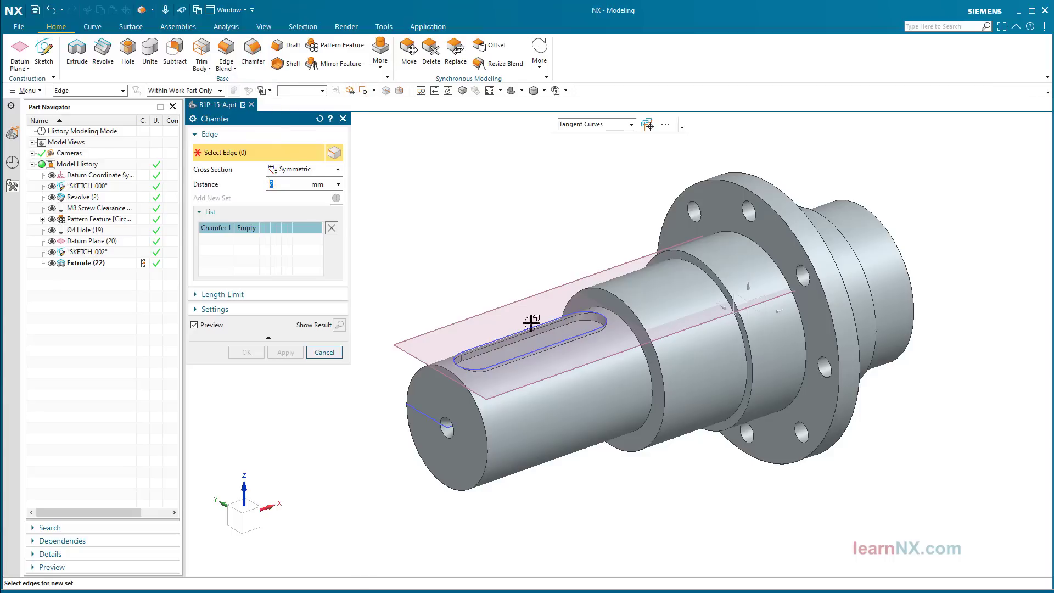
{"action": "left_click", "coordinate": [485, 416]}
{"action": "middle_click_drag", "start_coordinate": [825, 397], "coordinate": [867, 254]}
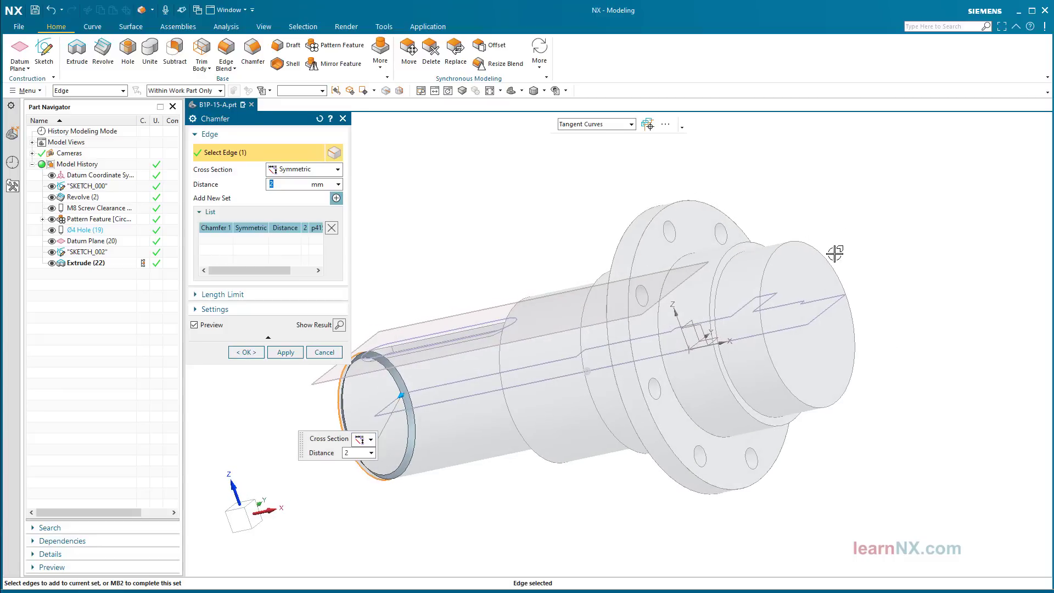
{"action": "left_click", "coordinate": [828, 255]}
{"action": "middle_click_drag", "start_coordinate": [1037, 228], "coordinate": [549, 164]}
Add a second 0.5 mm symmetric chamfer set on both shaft shoulder edges, both flange rim edges and the step edge behind the flange, completing the chamfer
{"action": "left_click", "coordinate": [336, 199]}
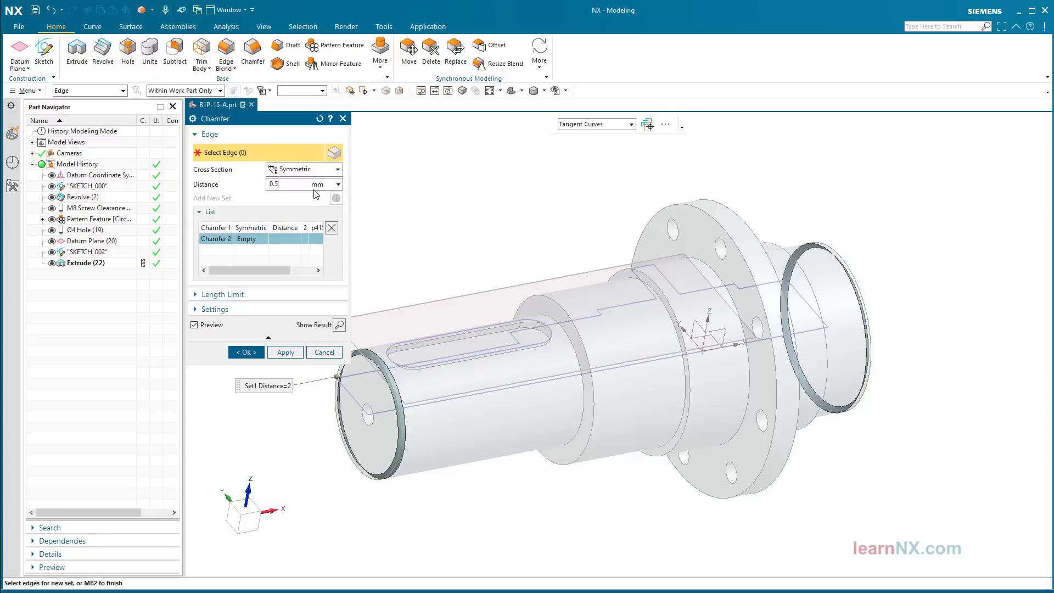
{"action": "scroll", "coordinate": [581, 287], "scroll_direction": "down", "scroll_amount": 5}
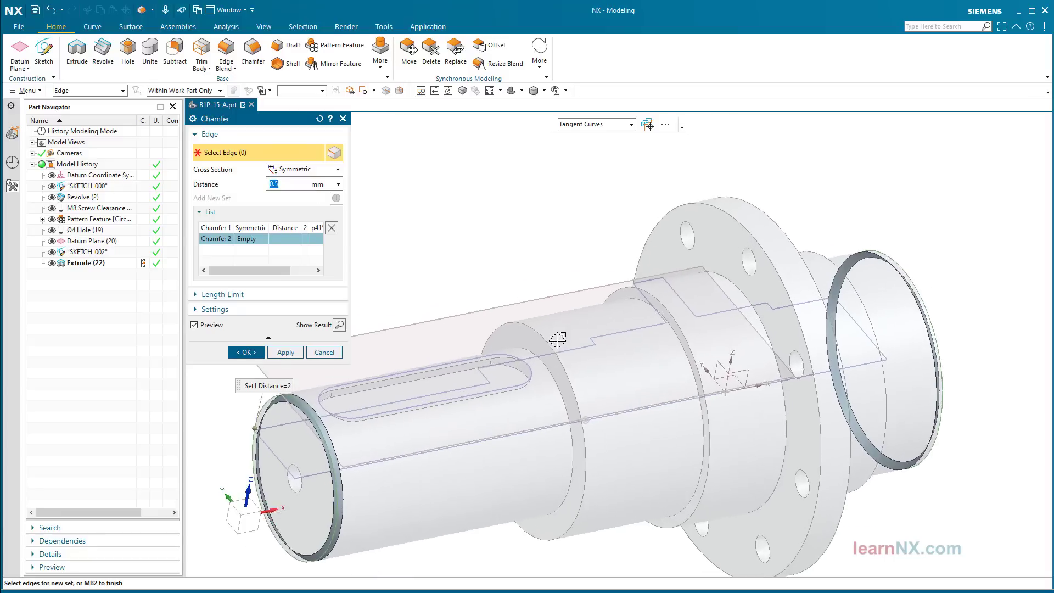
{"action": "left_click", "coordinate": [519, 385]}
{"action": "middle_click_drag", "start_coordinate": [682, 341], "coordinate": [631, 369]}
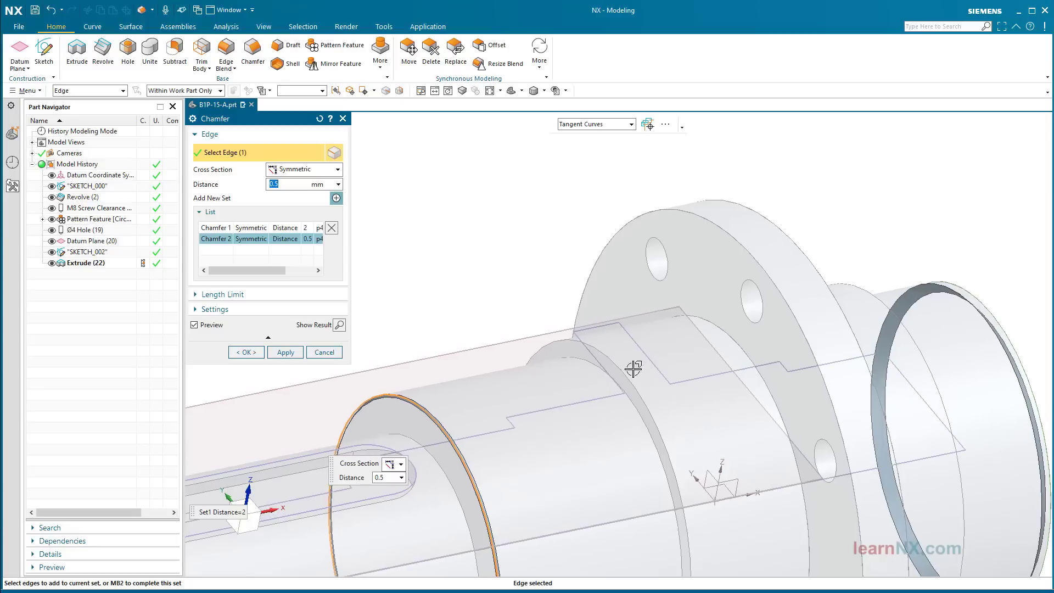
{"action": "left_click", "coordinate": [628, 369]}
{"action": "left_click", "coordinate": [713, 222]}
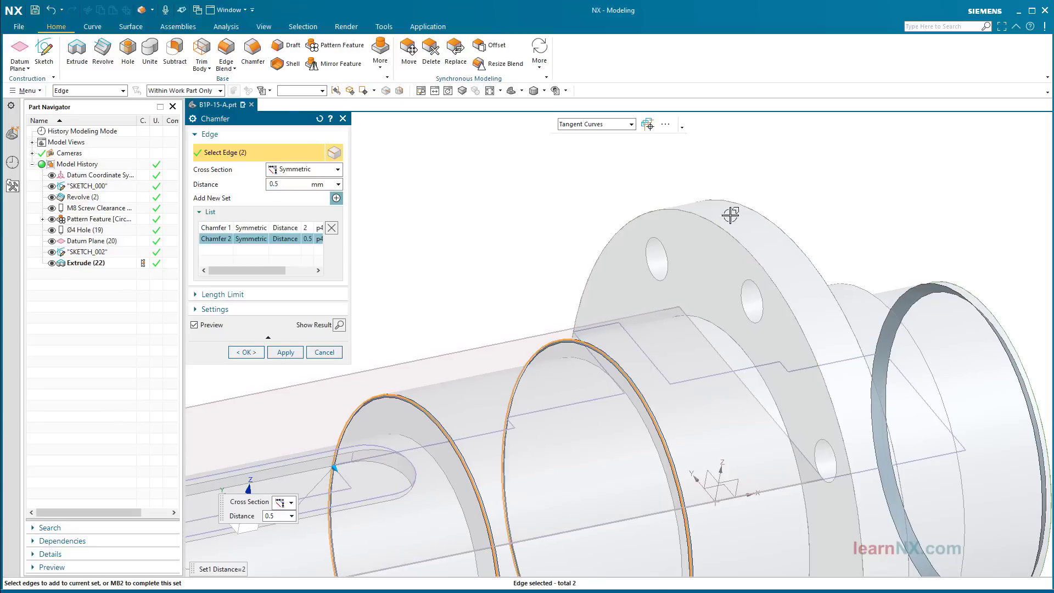
{"action": "left_click", "coordinate": [753, 207]}
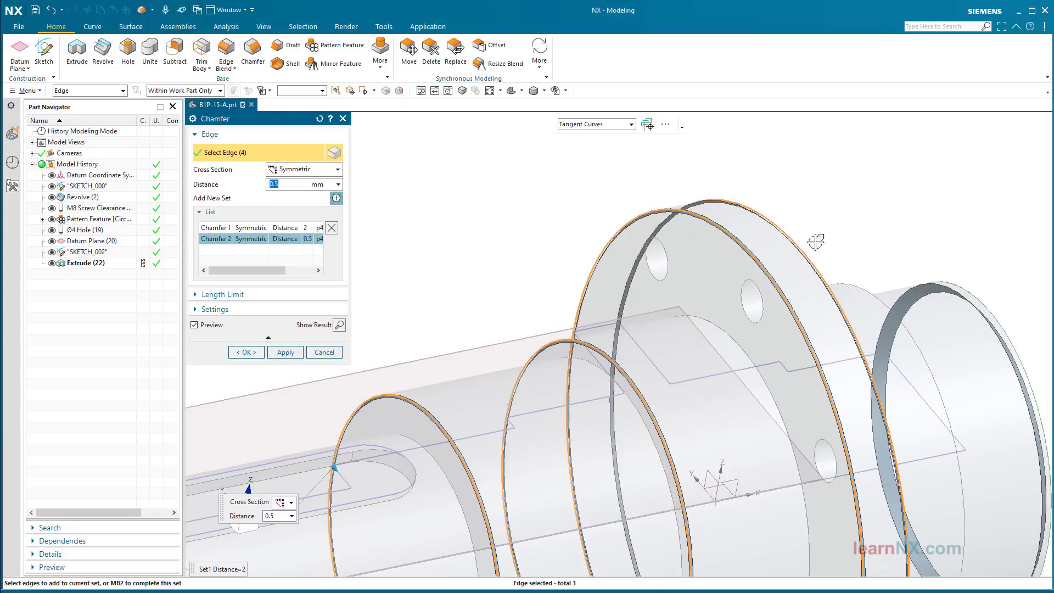
{"action": "left_click", "coordinate": [850, 281]}
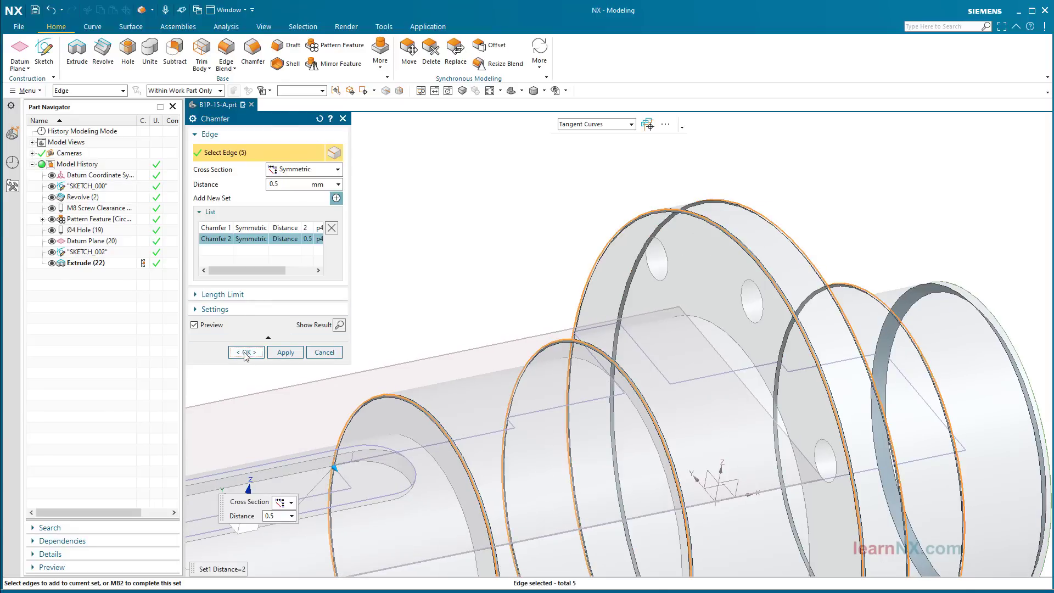
{"action": "left_click", "coordinate": [245, 353]}
Edit the circular hole pattern, clocking the instance on the flange's negative Y side by an angle of 5°
{"action": "scroll", "coordinate": [247, 358], "scroll_direction": "down", "scroll_amount": 5}
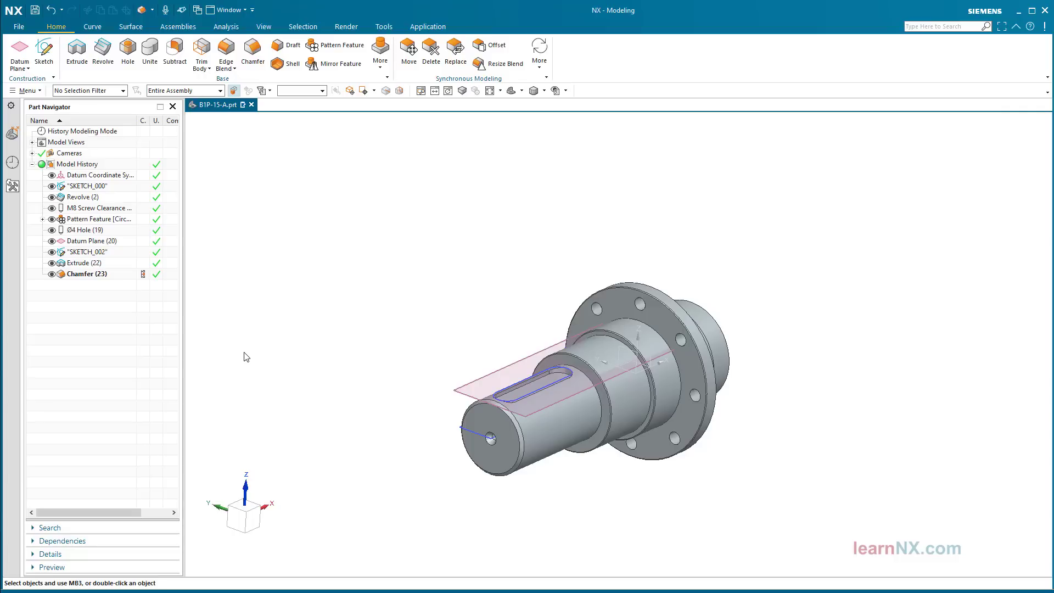
{"action": "left_click", "coordinate": [94, 220]}
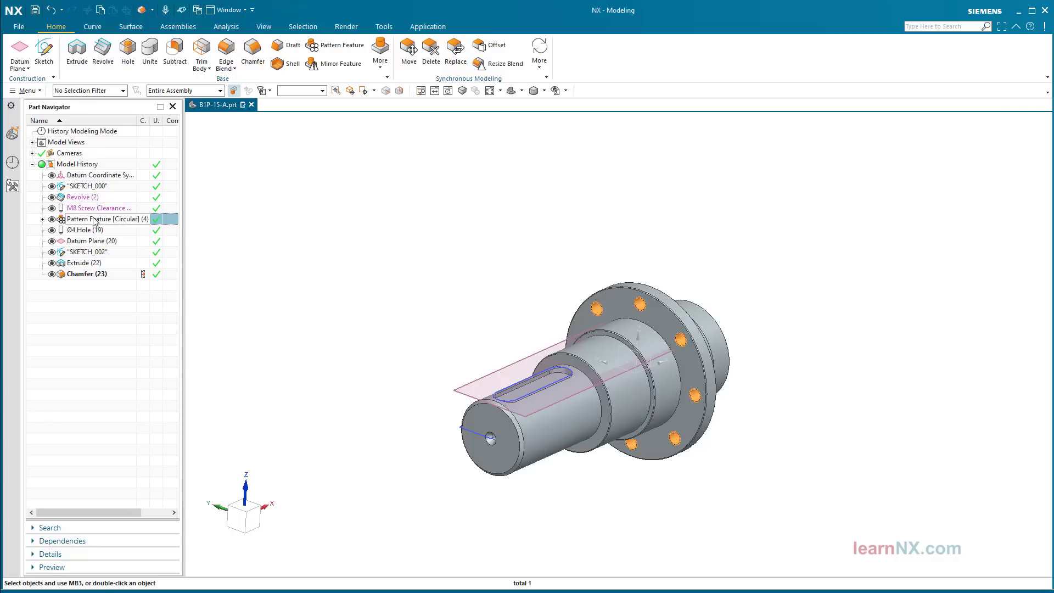
{"action": "double_click", "coordinate": [93, 219]}
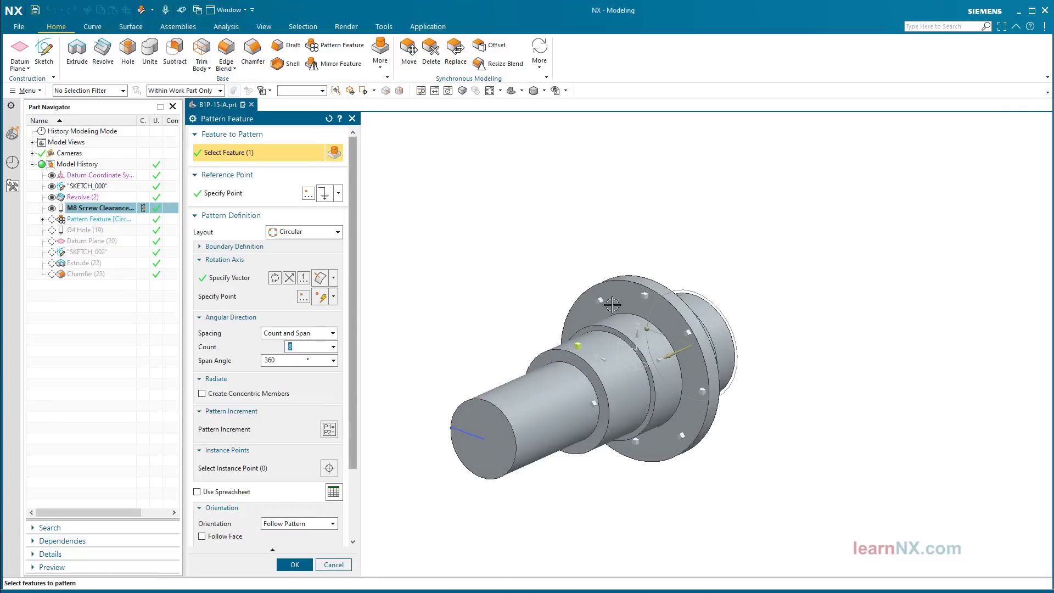
{"action": "scroll", "coordinate": [613, 305], "scroll_direction": "up", "scroll_amount": 3}
{"action": "right_click", "coordinate": [752, 412]}
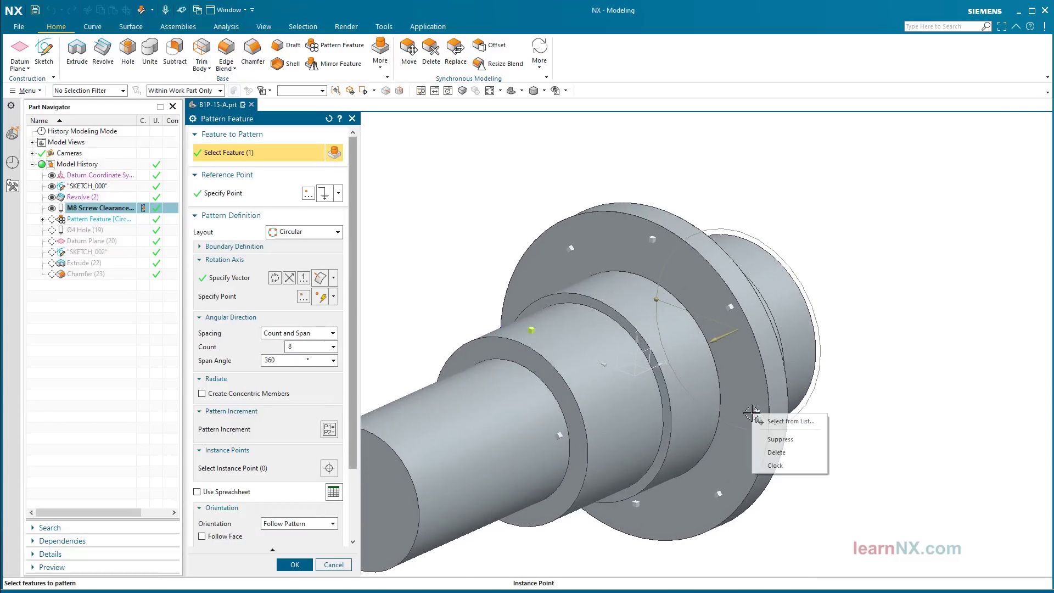
{"action": "left_click", "coordinate": [781, 468]}
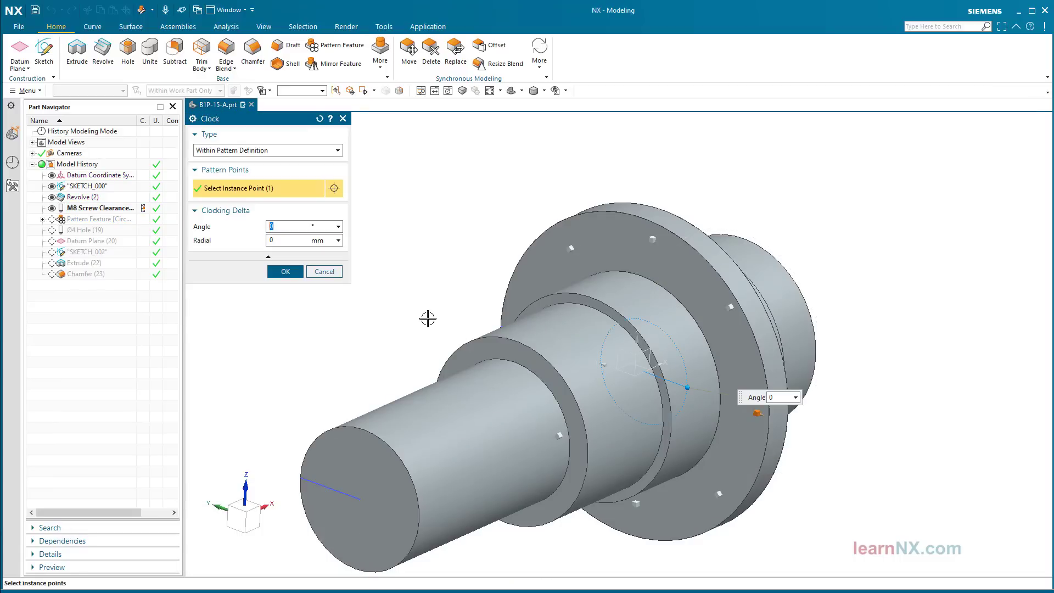
{"action": "key", "text": "Return"}
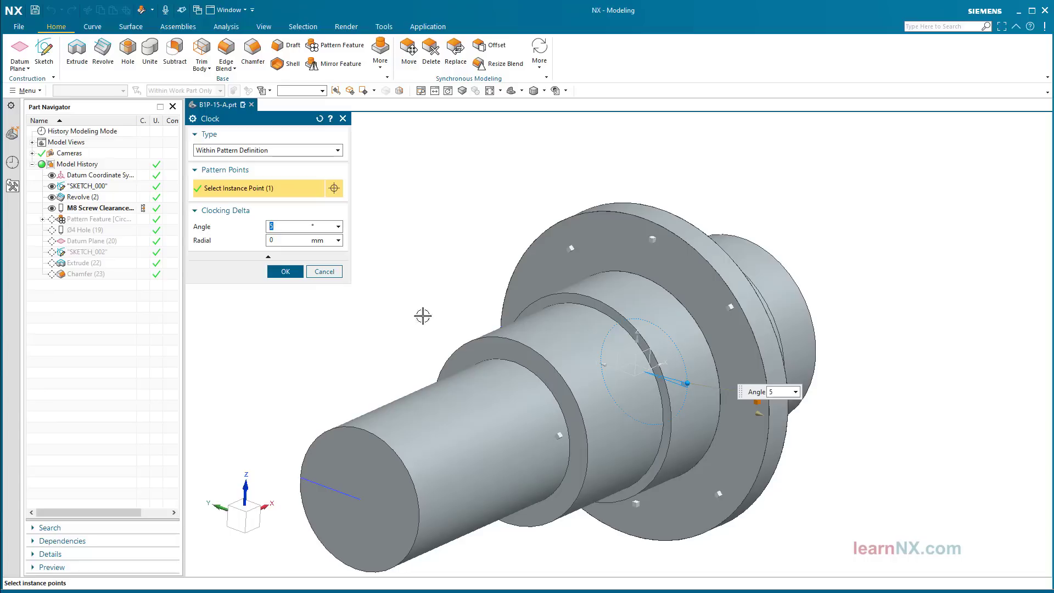
{"action": "left_click", "coordinate": [286, 271]}
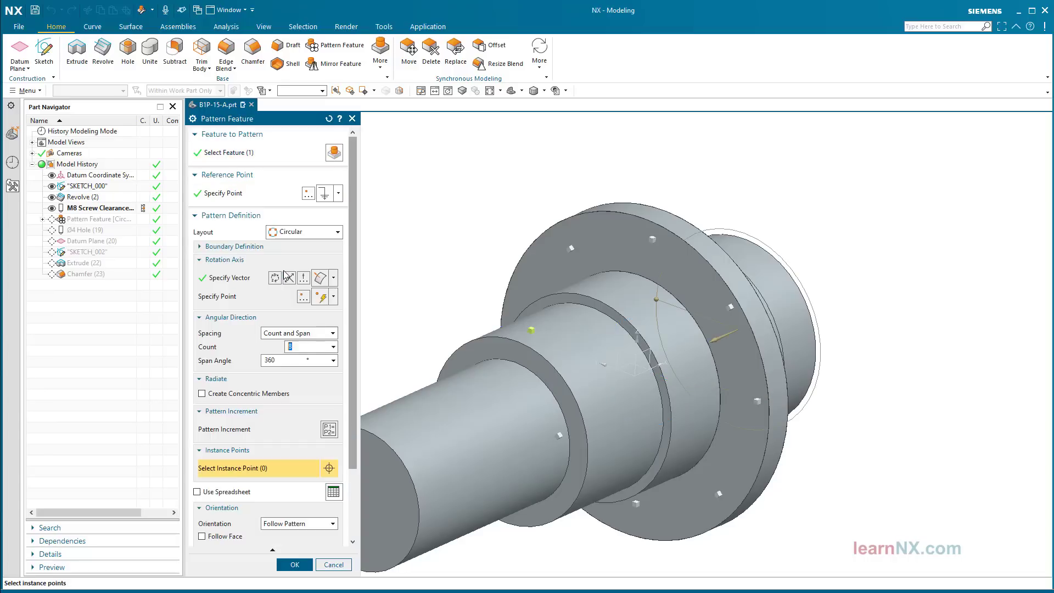
{"action": "middle_click", "coordinate": [283, 270]}
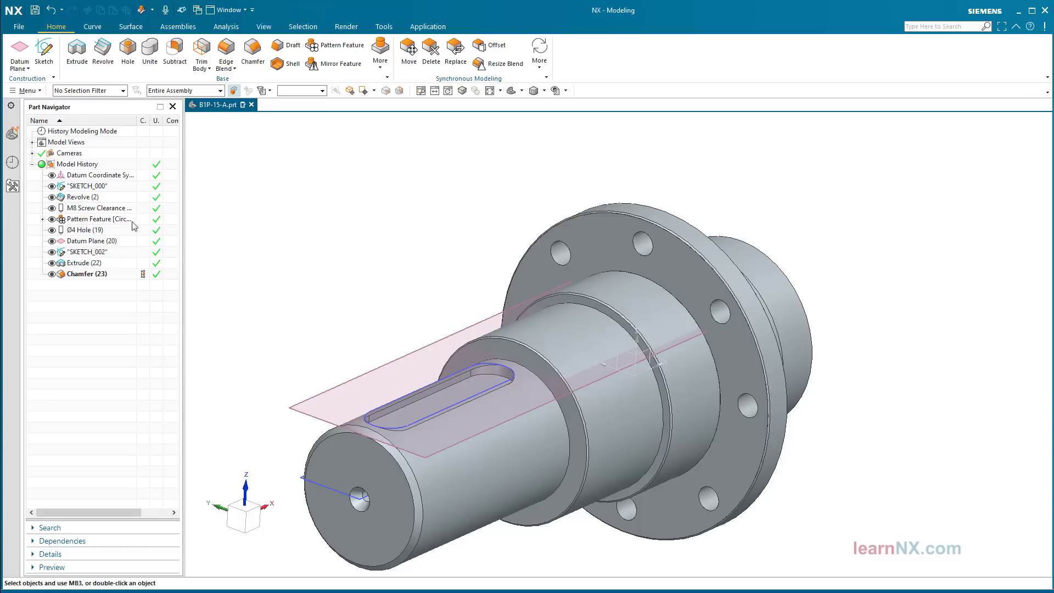
Edit the M8 screw clearance hole to include both a start chamfer and an end chamfer
{"action": "double_click", "coordinate": [101, 208]}
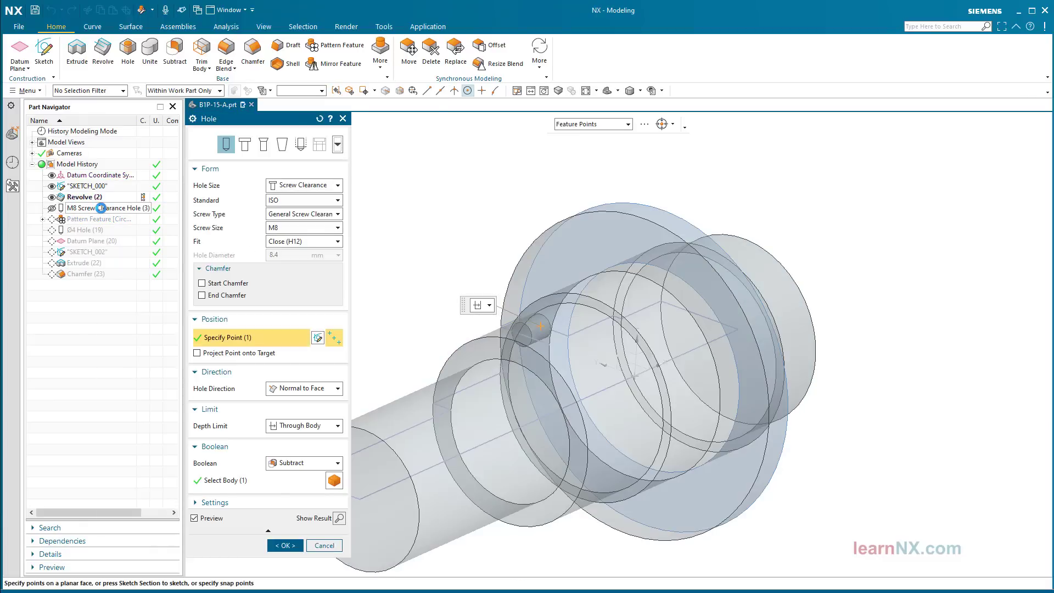
{"action": "left_click", "coordinate": [202, 284]}
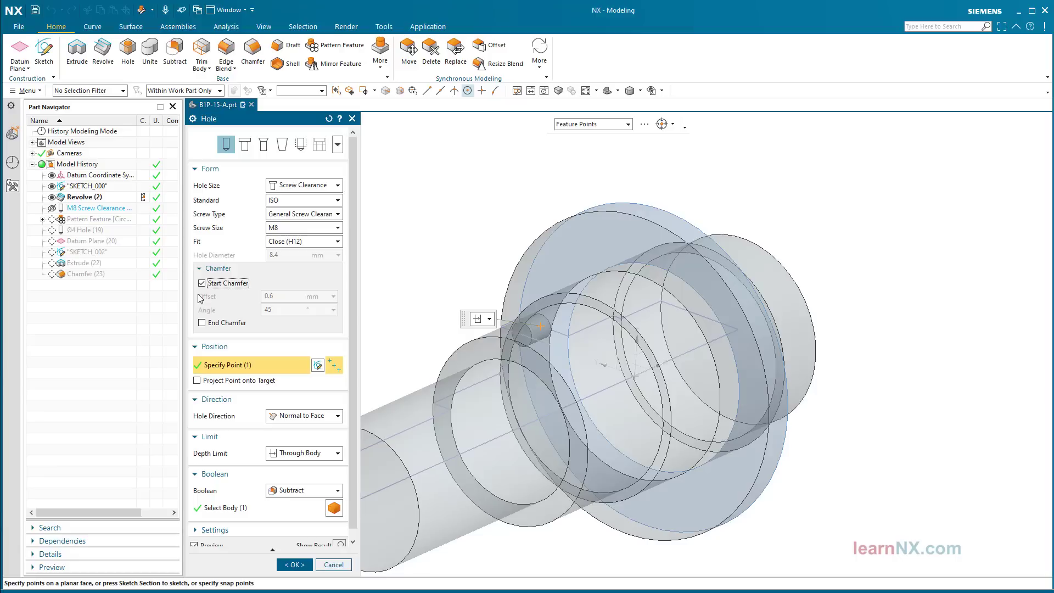
{"action": "left_click", "coordinate": [202, 323]}
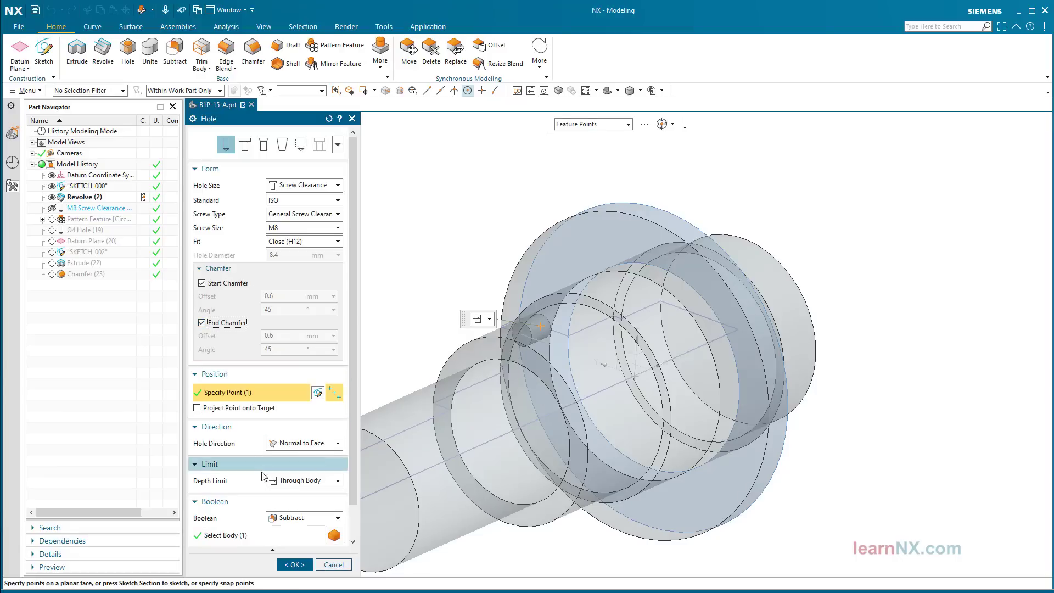
{"action": "left_click", "coordinate": [295, 564]}
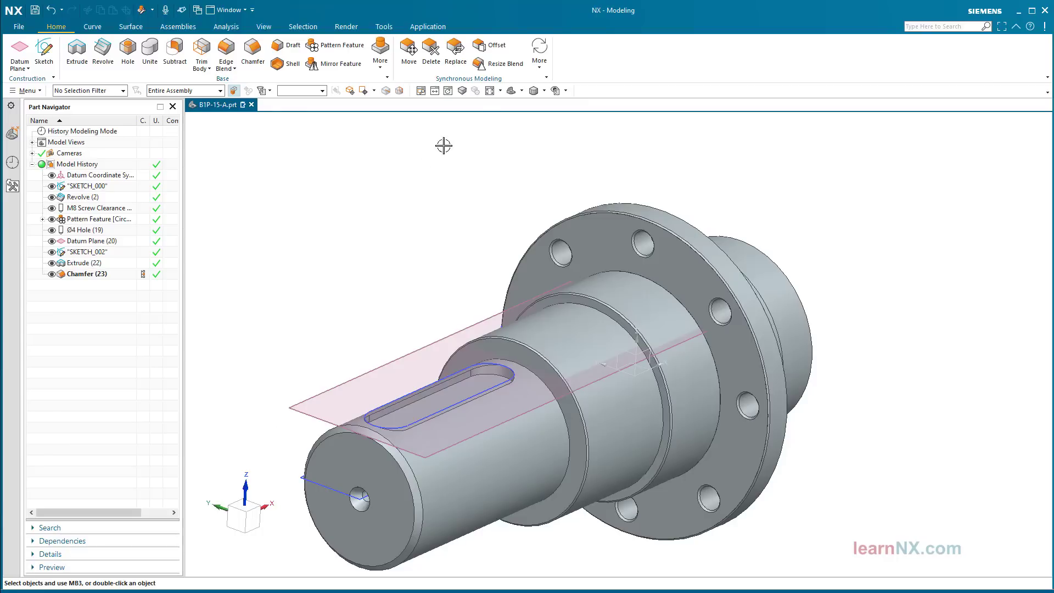
Orient the model to the isometric view and hide SKETCH_000, the datum plane and SKETCH_002
{"action": "left_click", "coordinate": [521, 91]}
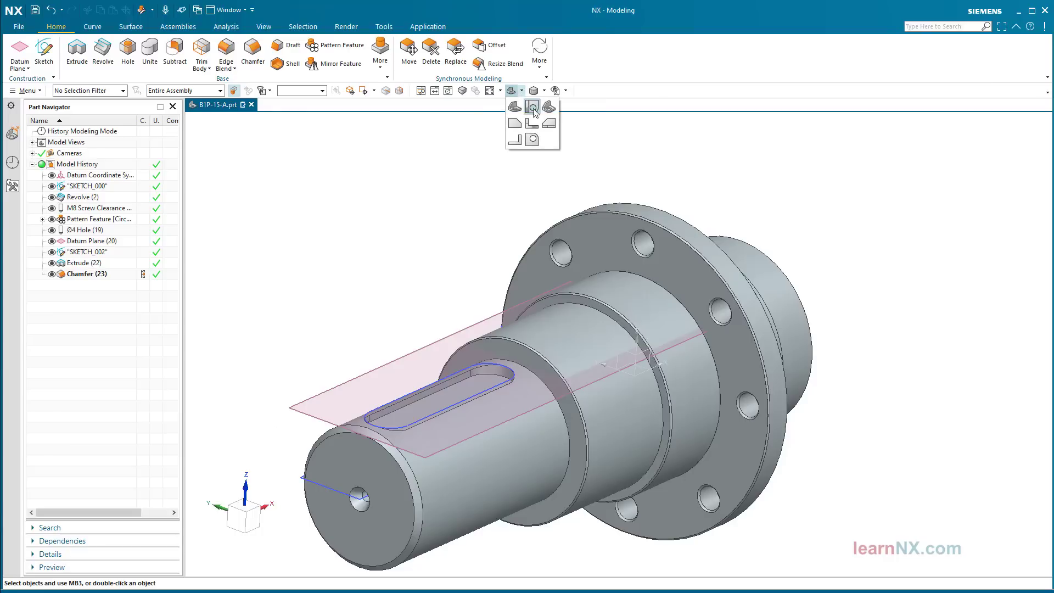
{"action": "left_click", "coordinate": [548, 107]}
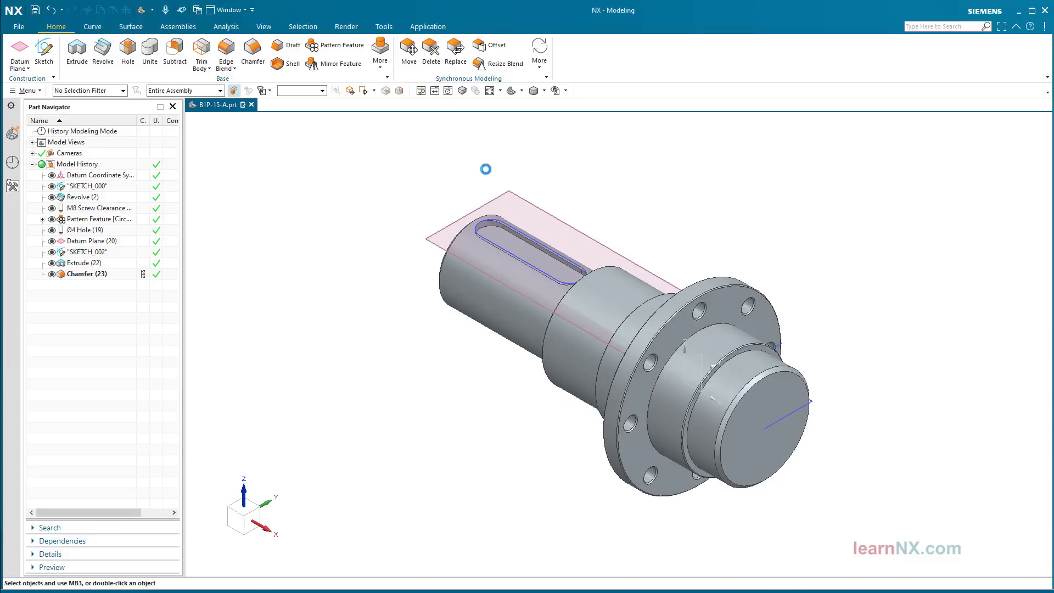
{"action": "left_click", "coordinate": [51, 186]}
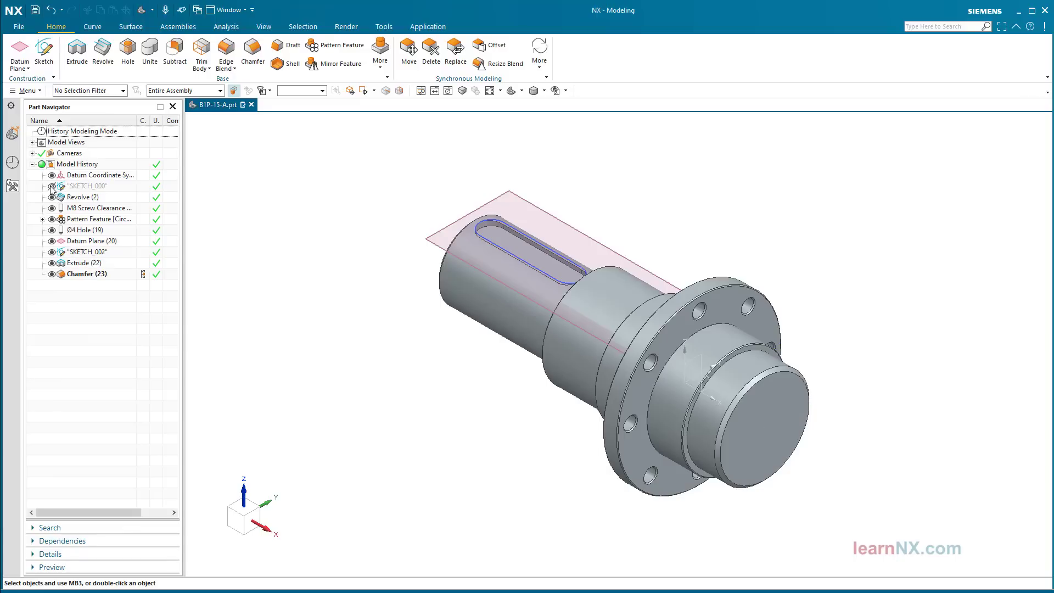
{"action": "left_click", "coordinate": [51, 242]}
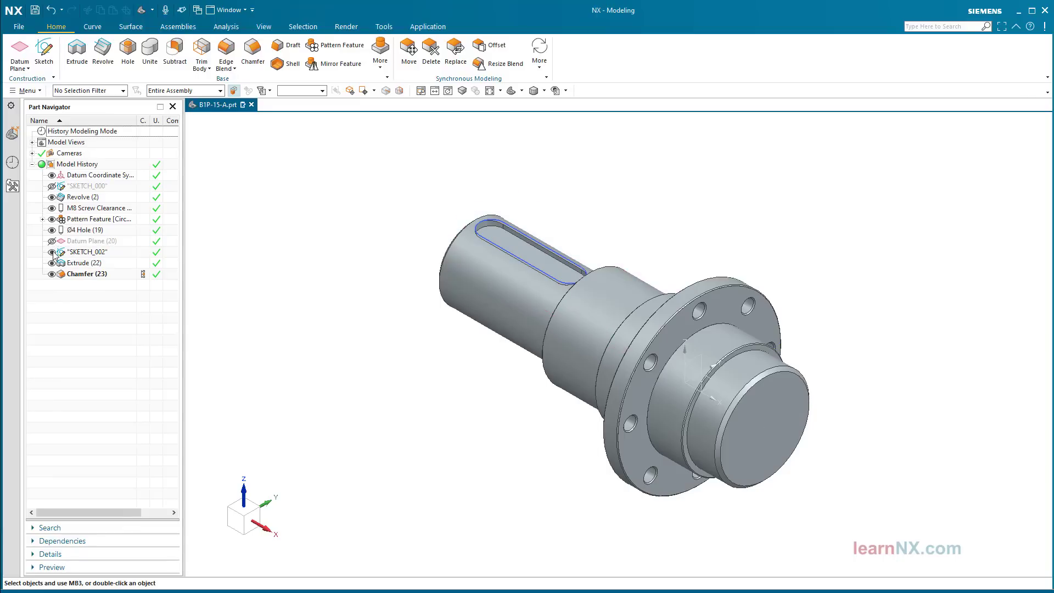
{"action": "left_click", "coordinate": [51, 252]}
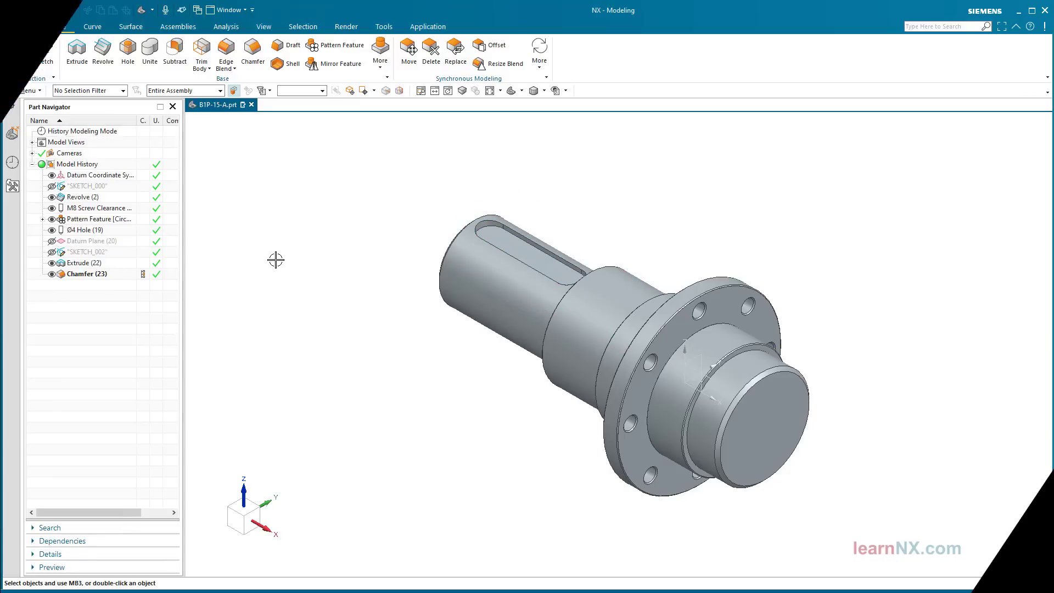